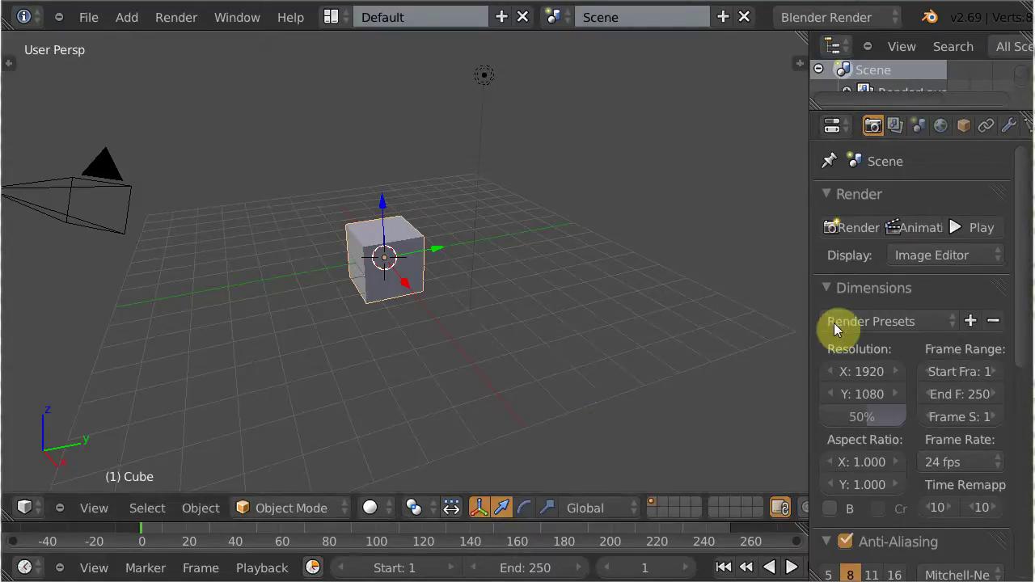
Hide the camera and lamp from the viewport and delete the default cube.
{"action": "left_click_drag", "start_coordinate": [907, 108], "coordinate": [901, 253]}
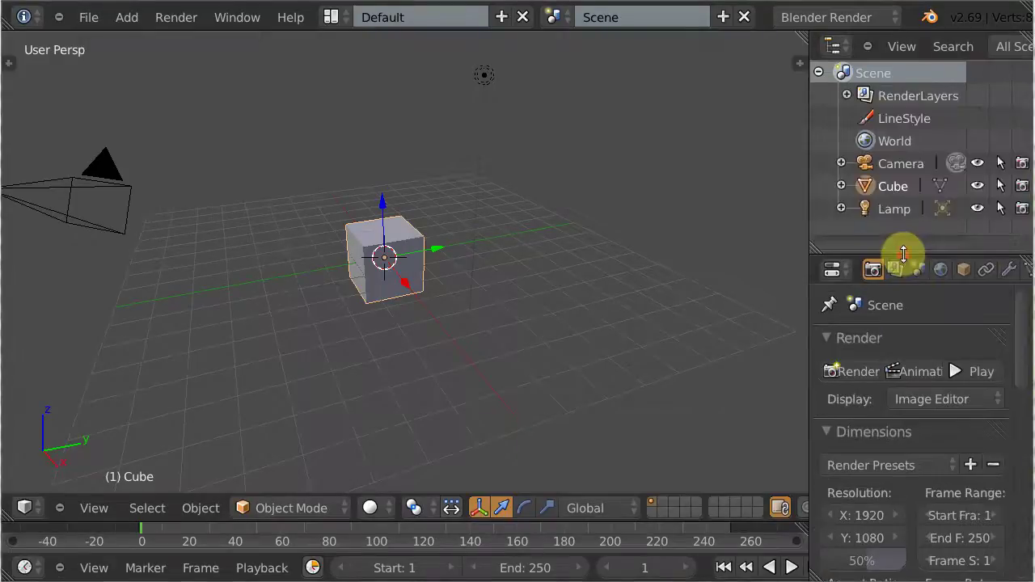
{"action": "left_click", "coordinate": [977, 164]}
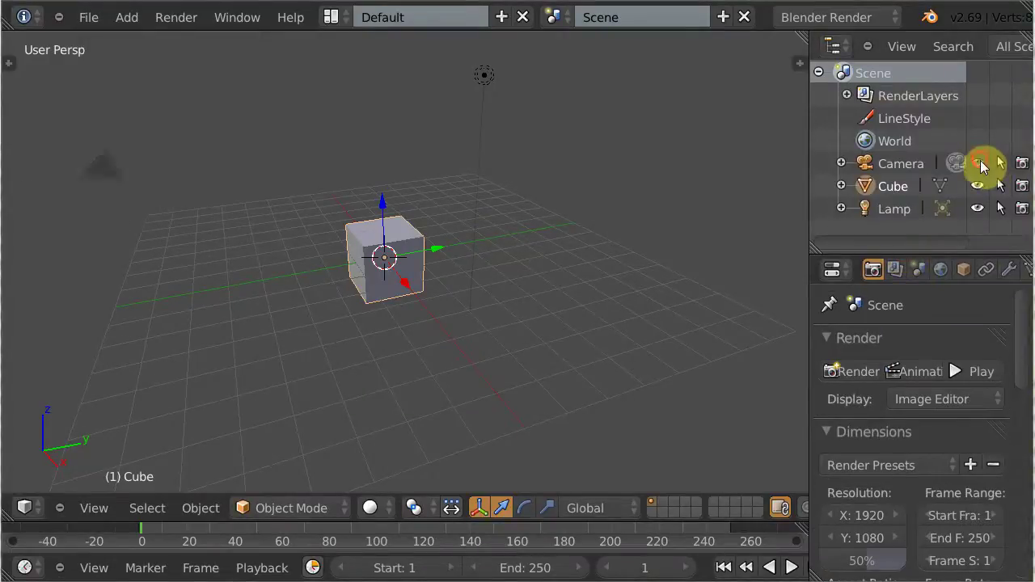
{"action": "left_click", "coordinate": [978, 208]}
{"action": "key", "text": "x"}
{"action": "left_click", "coordinate": [334, 268]}
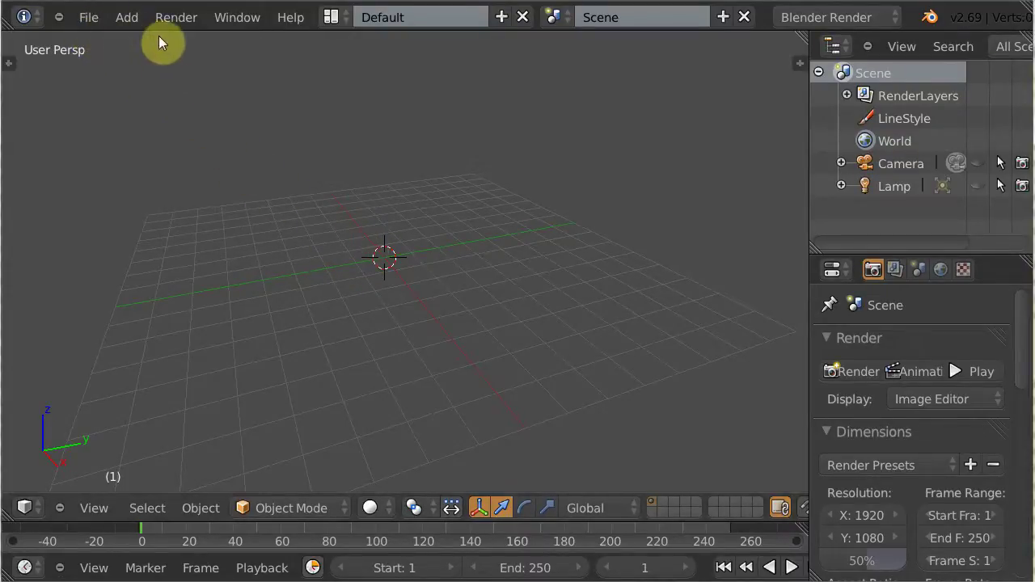
Review the System settings in the user preferences, including the compute device options.
{"action": "left_click", "coordinate": [86, 18]}
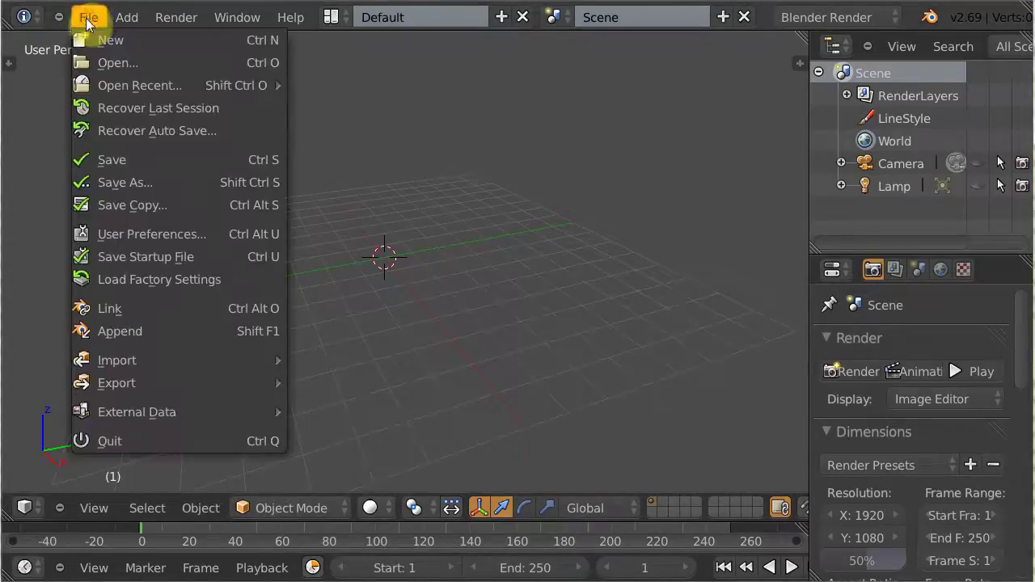
{"action": "left_click", "coordinate": [144, 235]}
{"action": "left_click_drag", "start_coordinate": [84, 36], "coordinate": [419, 52]}
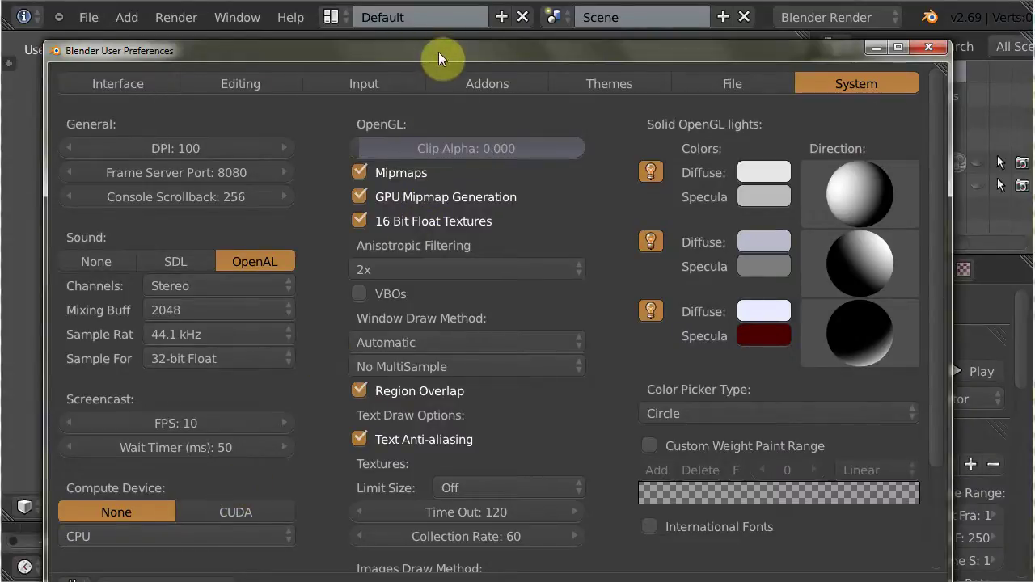
{"action": "left_click_drag", "start_coordinate": [438, 51], "coordinate": [443, 27]}
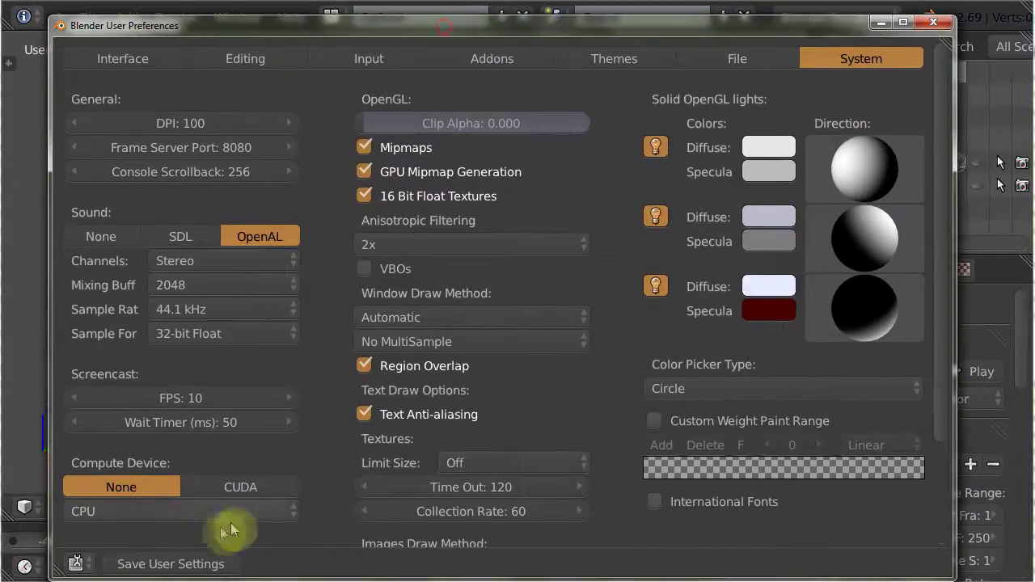
{"action": "left_click", "coordinate": [931, 24]}
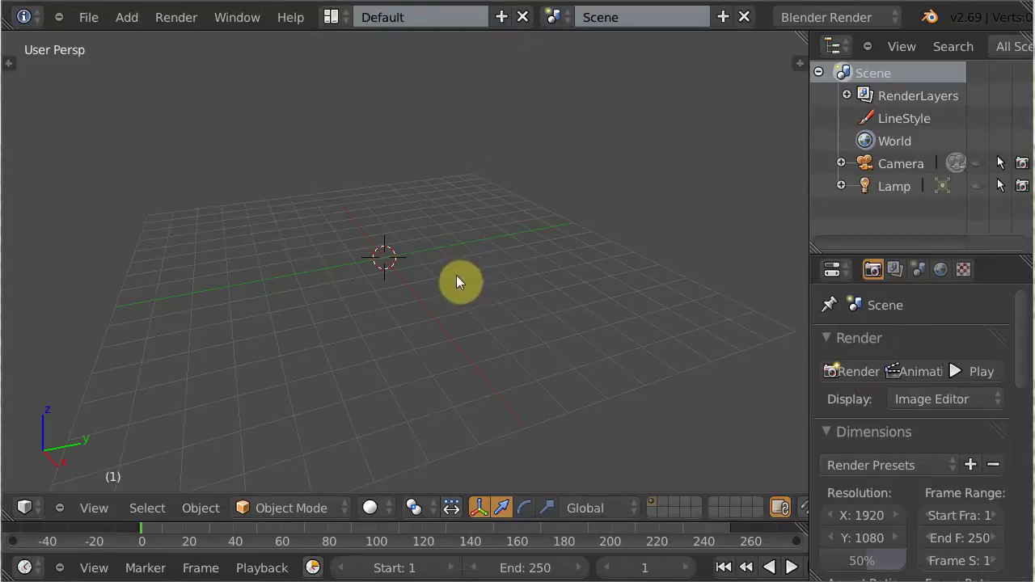
Add a plane mesh at the origin of the empty scene.
{"action": "key", "text": "shift+a"}
{"action": "mouse_move", "coordinate": [439, 258]}
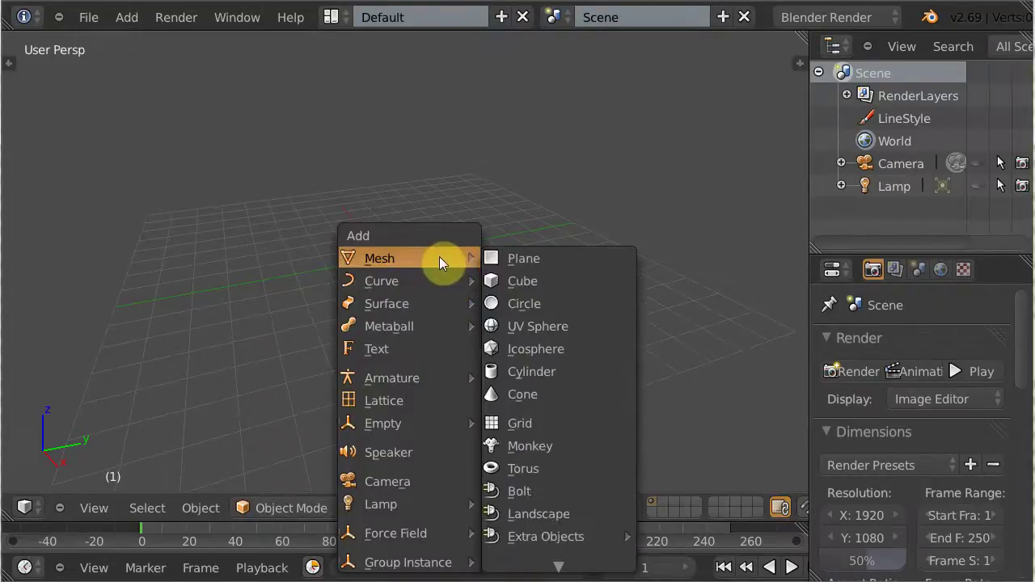
{"action": "left_click", "coordinate": [499, 261]}
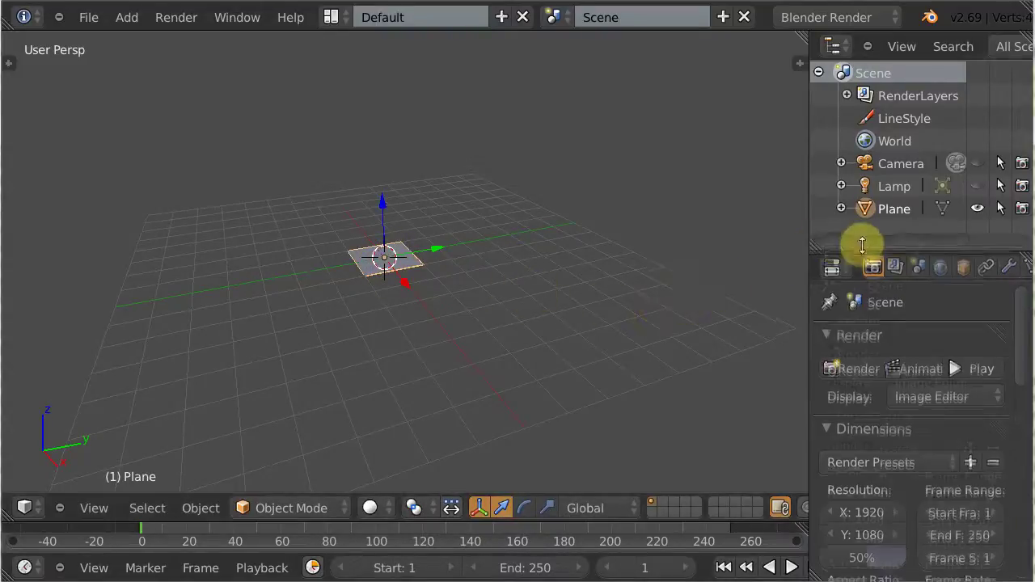
Add an Ocean modifier to the plane.
{"action": "left_click_drag", "start_coordinate": [859, 245], "coordinate": [855, 121]}
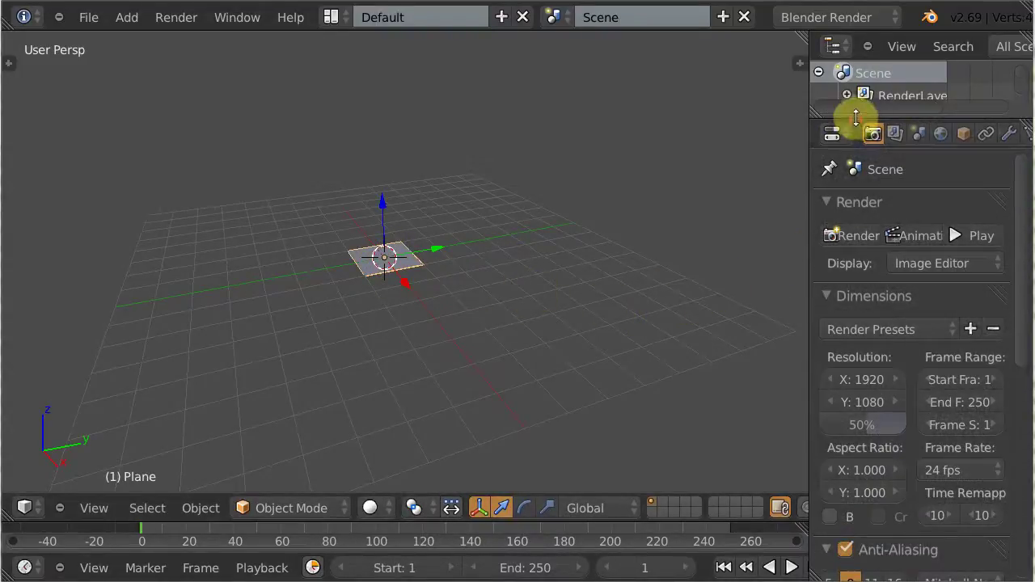
{"action": "left_click", "coordinate": [1008, 134]}
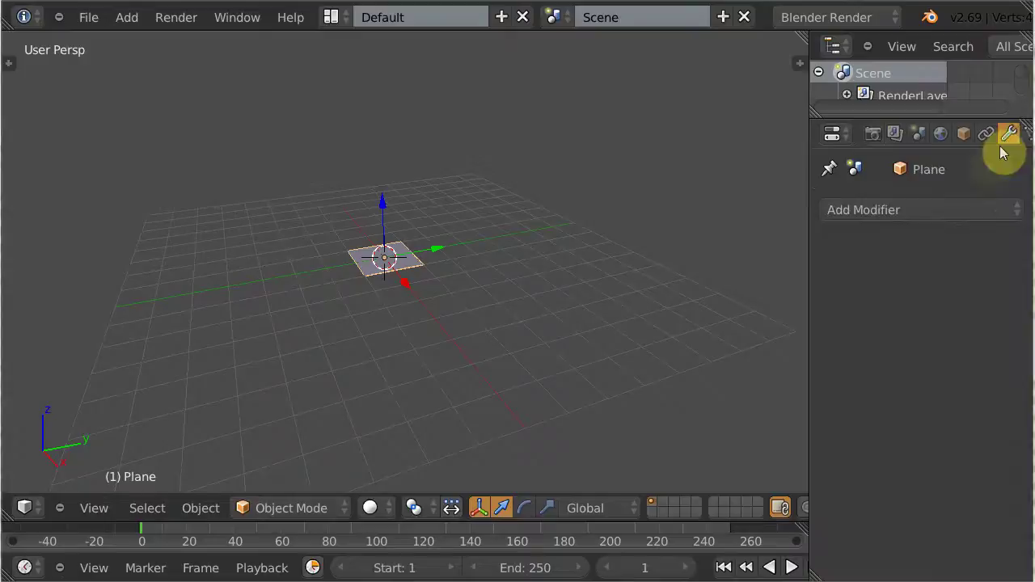
{"action": "left_click", "coordinate": [930, 208]}
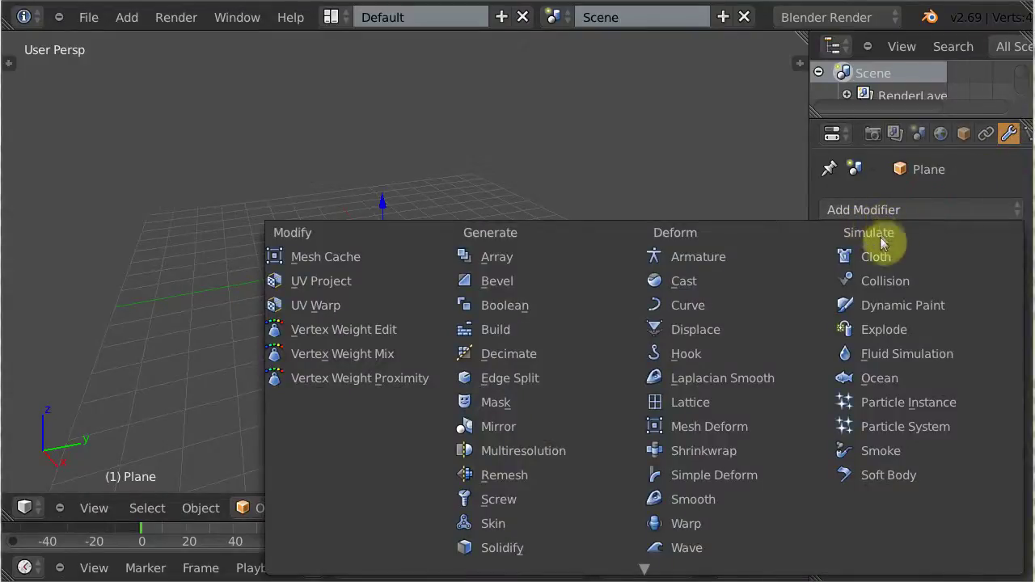
{"action": "left_click", "coordinate": [874, 377]}
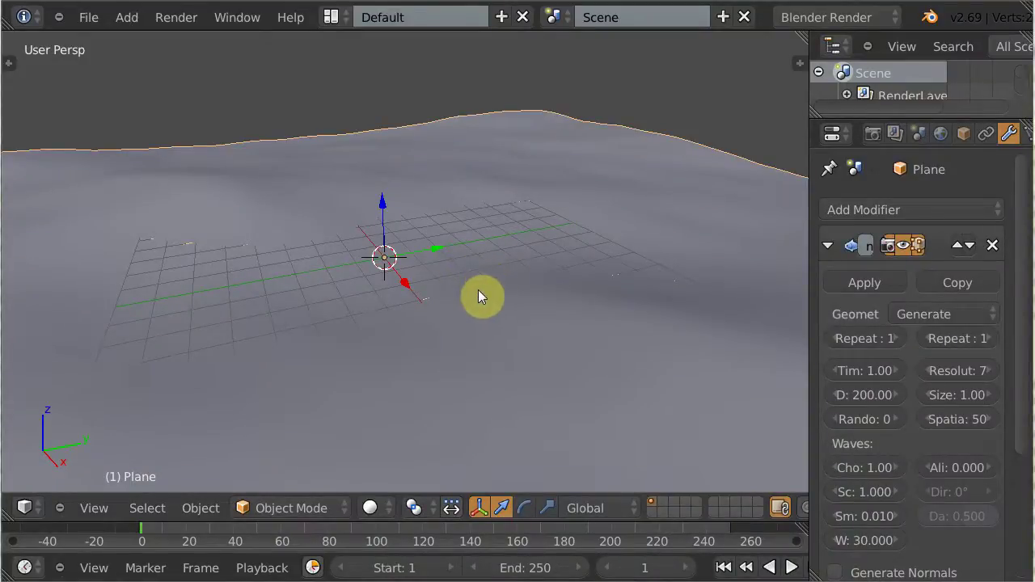
Scale the ocean plane down uniformly to about 0.253 while looking through the camera.
{"action": "scroll", "coordinate": [478, 290], "scroll_direction": "down", "scroll_amount": 5}
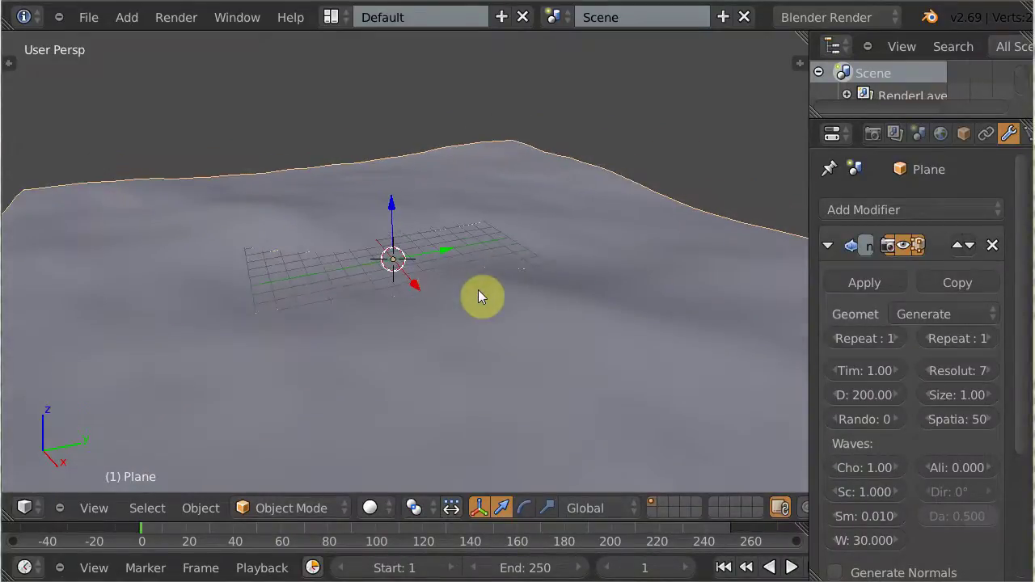
{"action": "scroll", "coordinate": [478, 290], "scroll_direction": "down", "scroll_amount": 2}
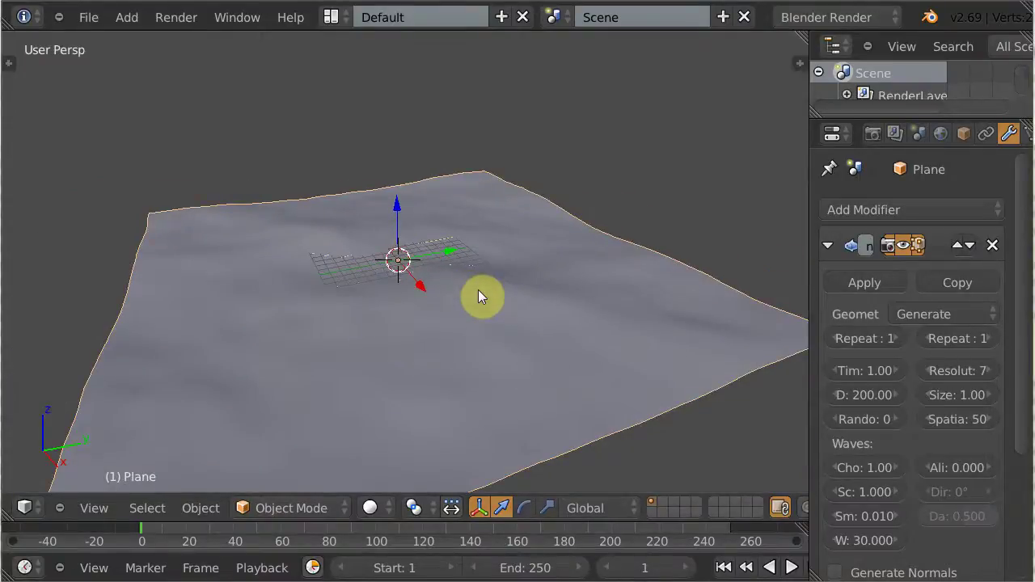
{"action": "key", "text": "KP_0"}
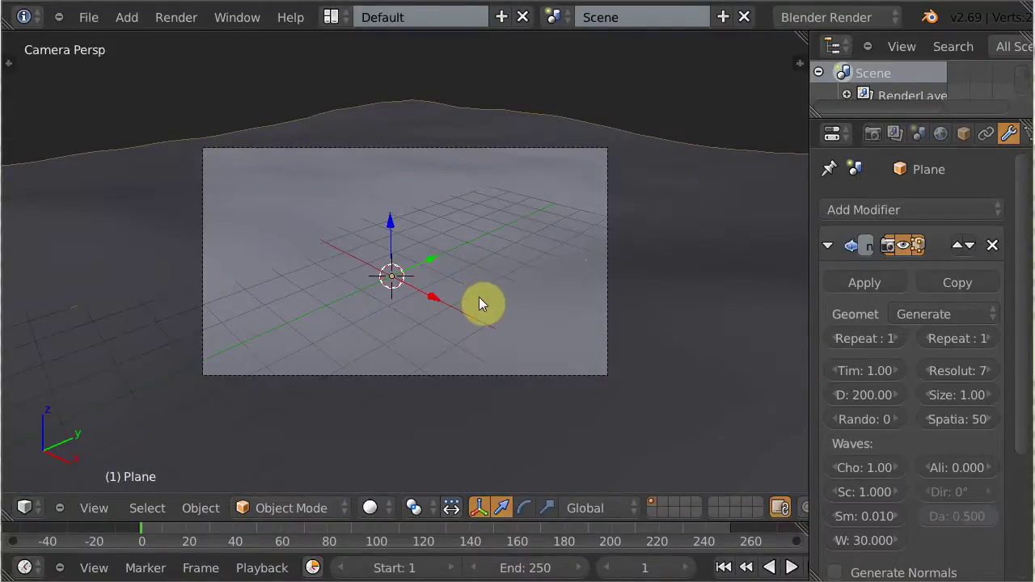
{"action": "key", "text": "s"}
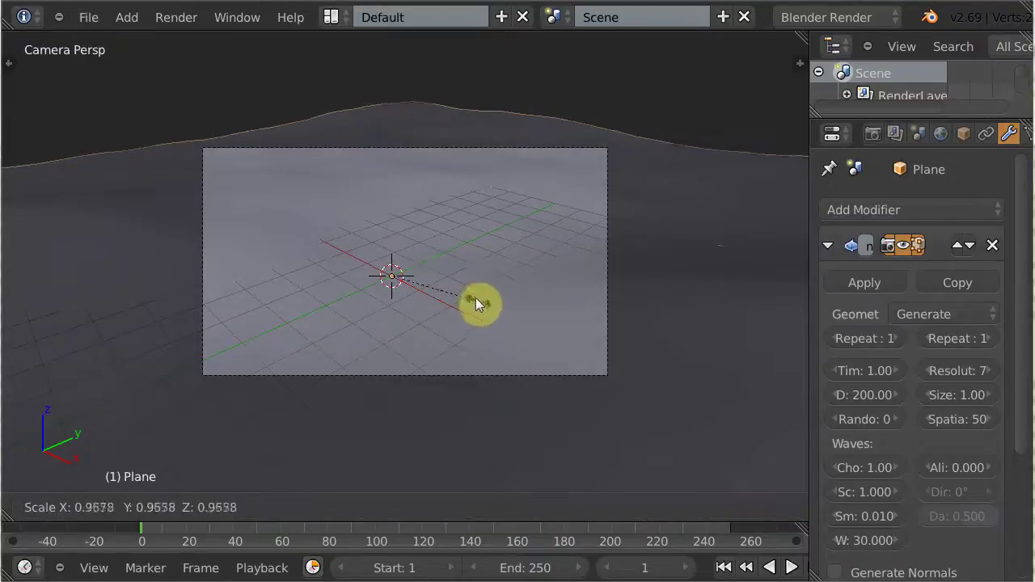
{"action": "left_click", "coordinate": [410, 266]}
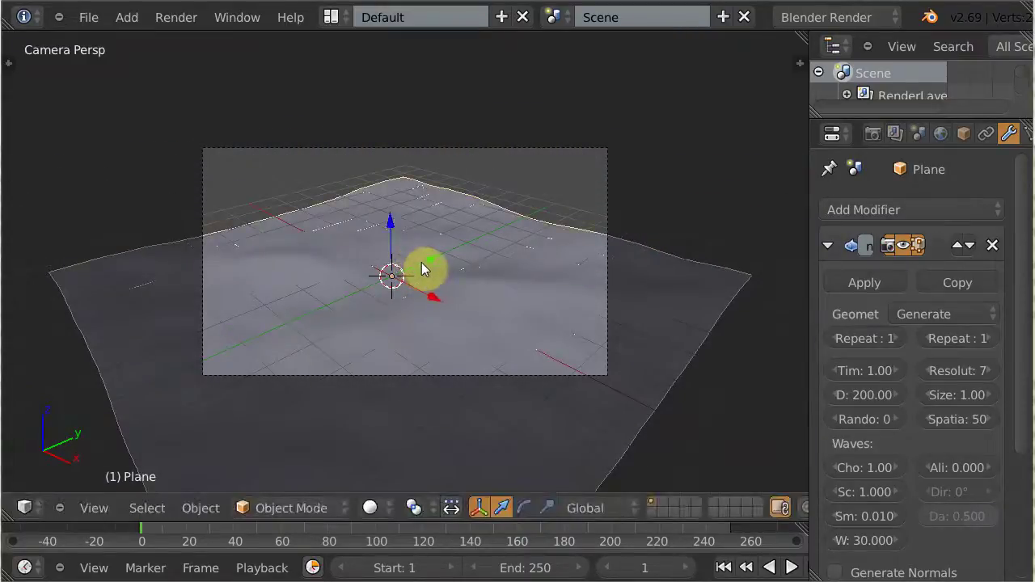
Move the ocean plane and raise it along Z so its far corner reaches the upper edge of the camera frame.
{"action": "key", "text": "g"}
{"action": "left_click", "coordinate": [441, 232]}
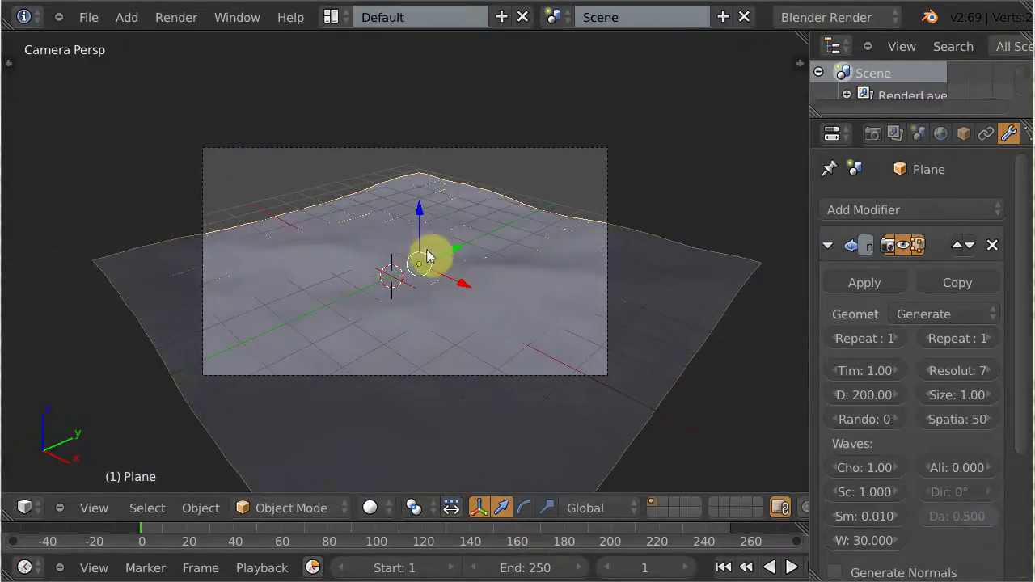
{"action": "key", "text": "g"}
{"action": "key", "text": "z"}
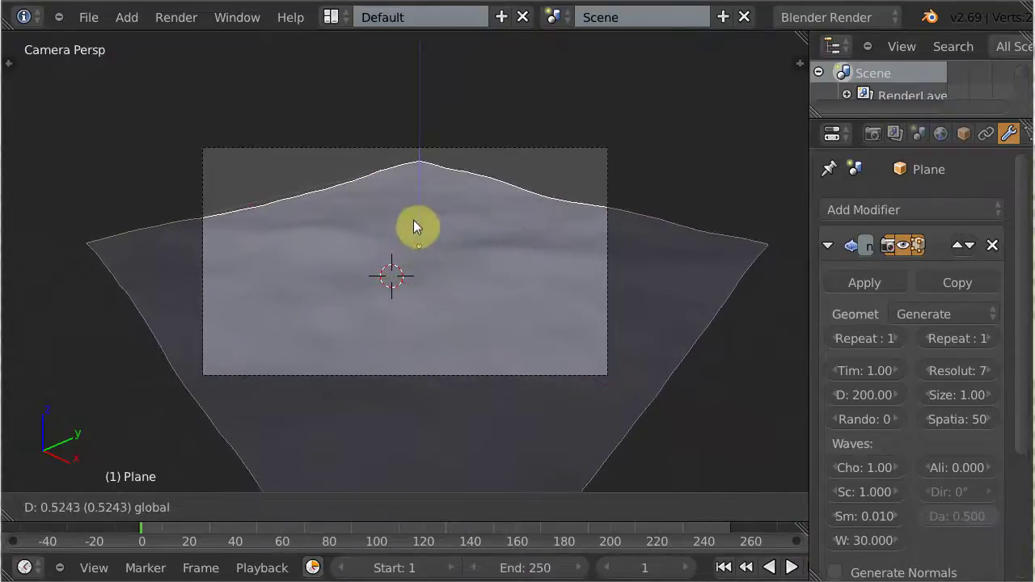
{"action": "left_click", "coordinate": [414, 197]}
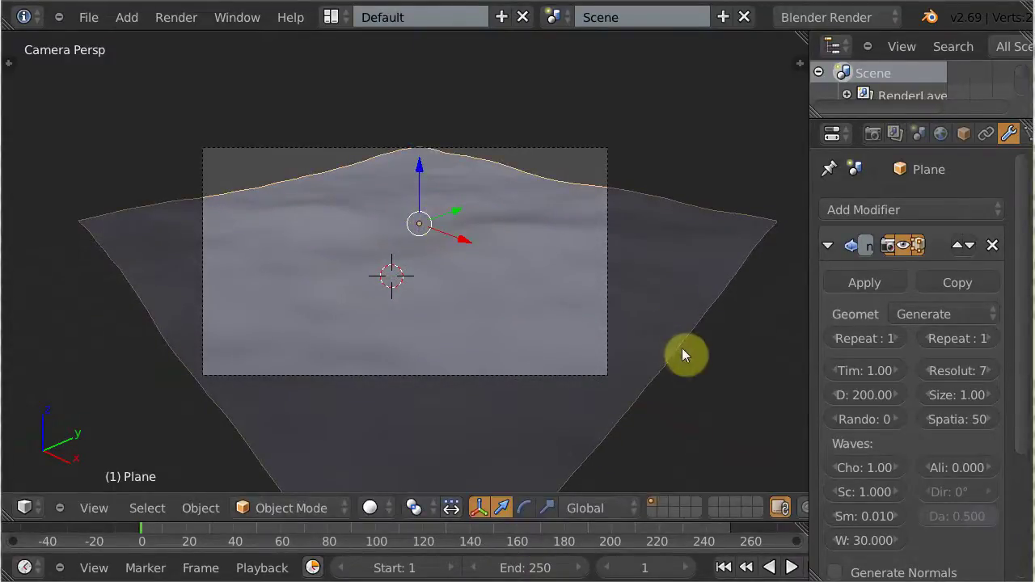
Turn off the grid floor and the X and Y axis lines in the viewport display settings.
{"action": "key", "text": "n"}
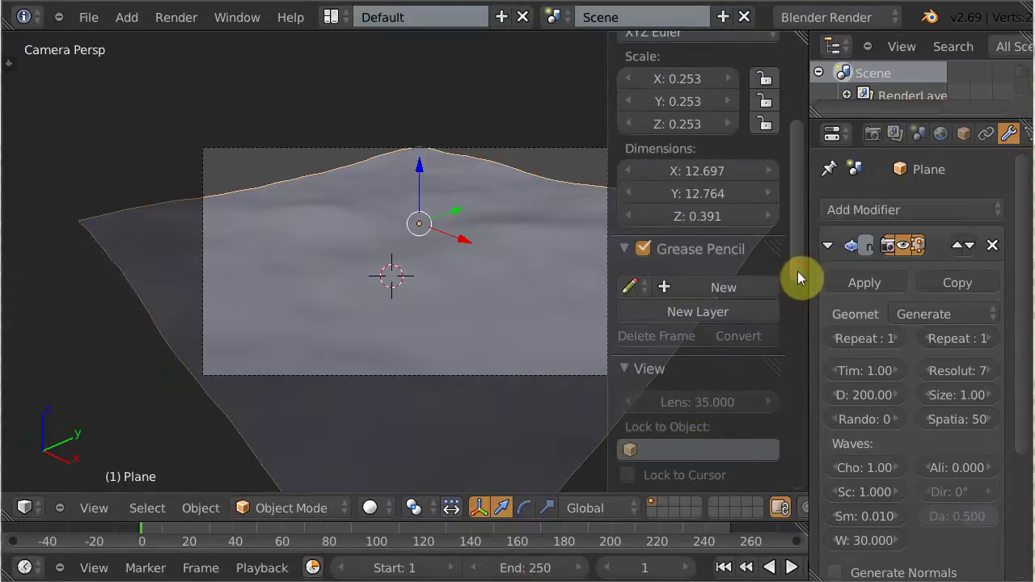
{"action": "scroll", "coordinate": [798, 292], "scroll_direction": "down", "scroll_amount": 1}
{"action": "left_click_drag", "start_coordinate": [799, 291], "coordinate": [789, 465]}
{"action": "left_click", "coordinate": [622, 376]}
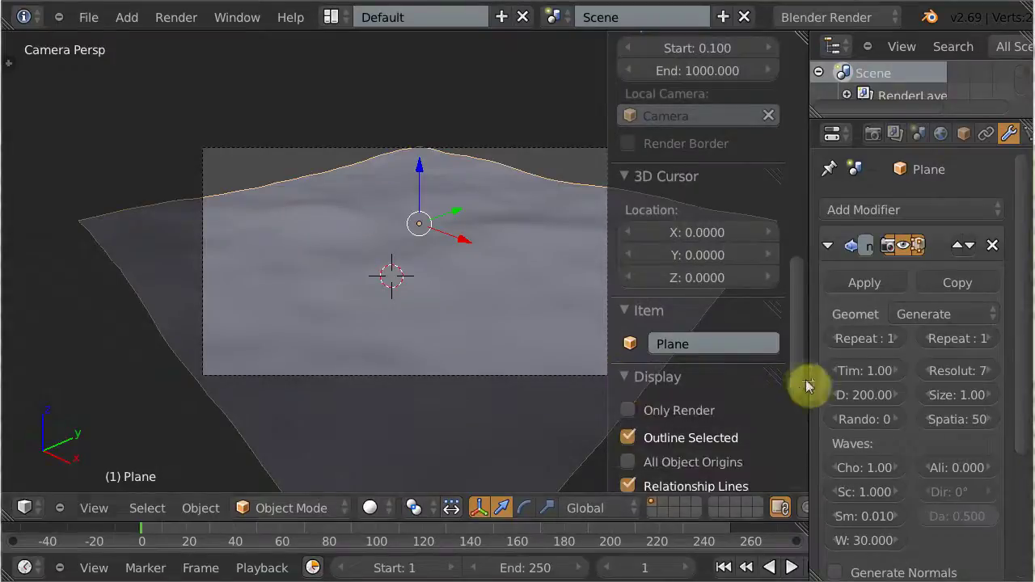
{"action": "left_click_drag", "start_coordinate": [798, 391], "coordinate": [797, 428]}
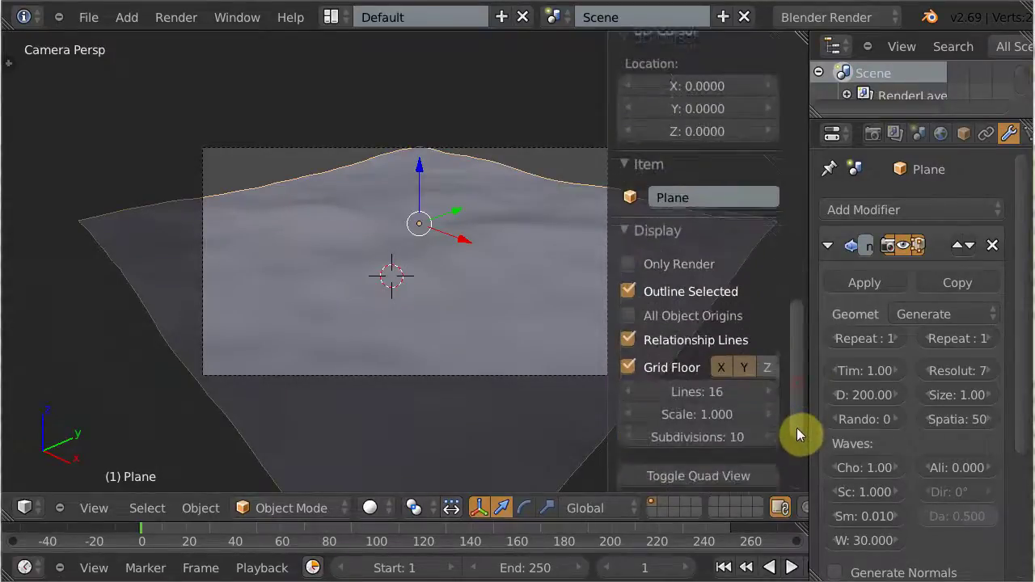
{"action": "left_click", "coordinate": [628, 361]}
{"action": "left_click", "coordinate": [719, 361]}
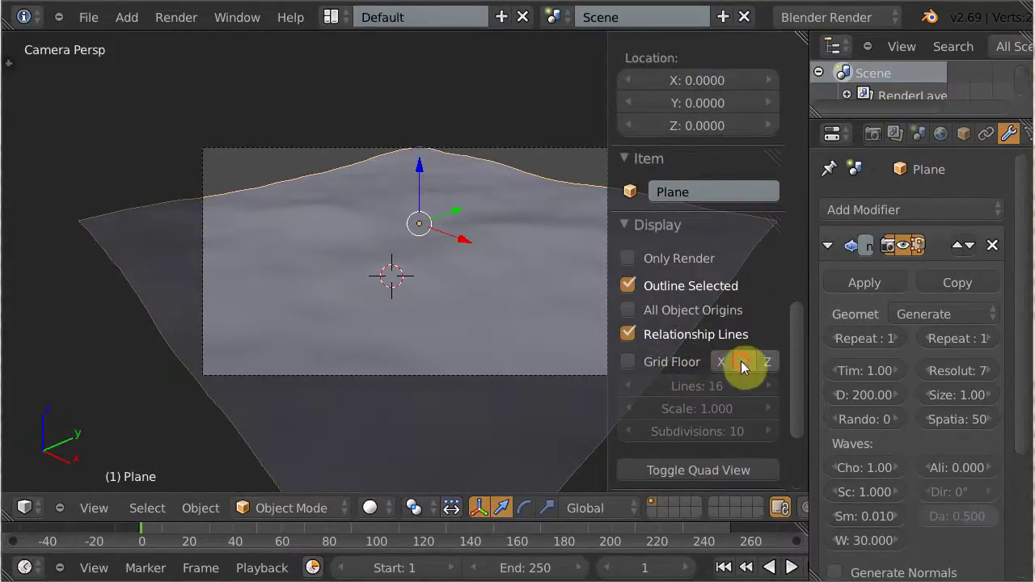
{"action": "left_click", "coordinate": [739, 358]}
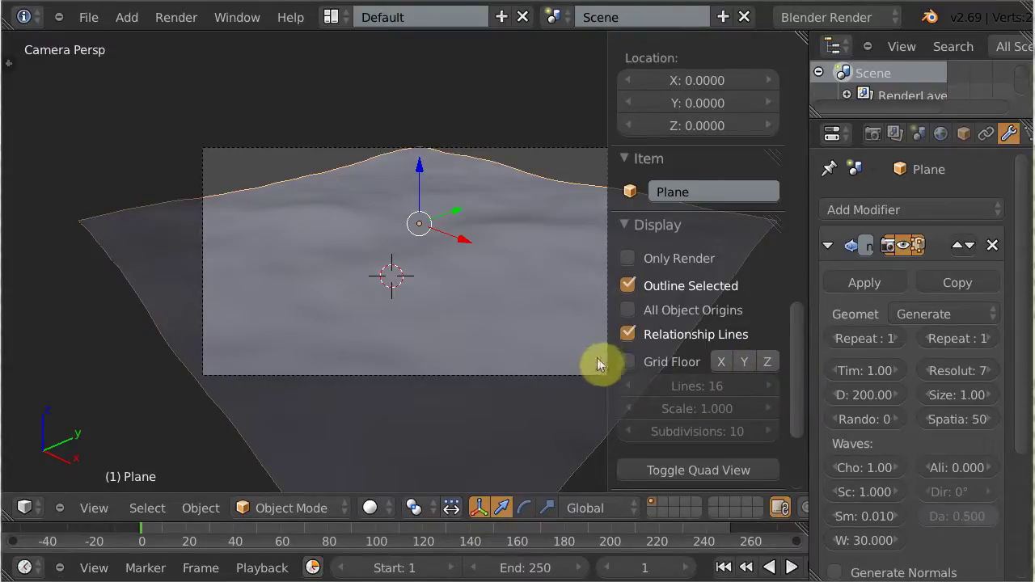
{"action": "key", "text": "n"}
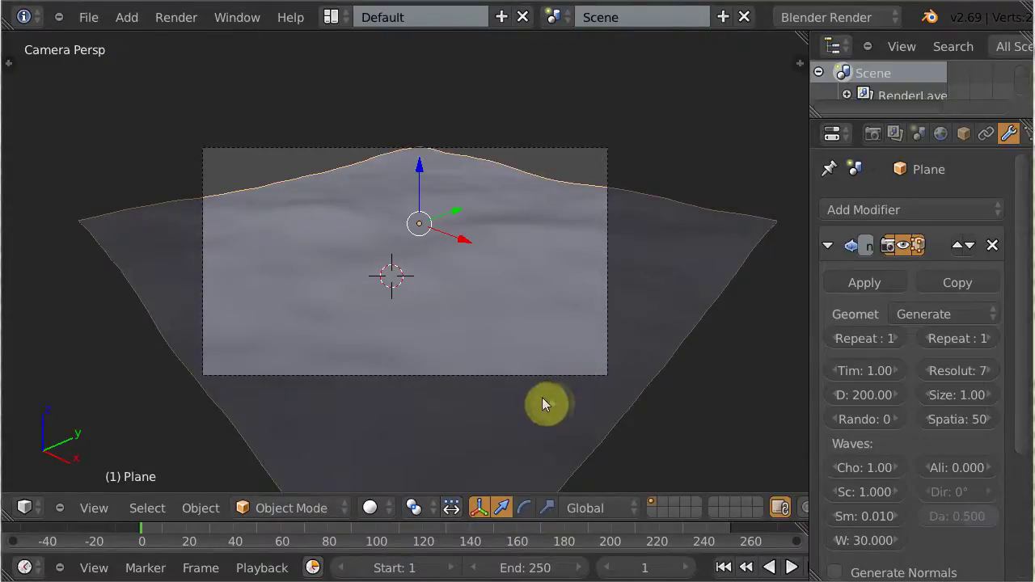
Leave the camera view and enlarge the properties editor so the Ocean modifier's settings are easier to read.
{"action": "middle_click_drag", "start_coordinate": [544, 403], "coordinate": [811, 296]}
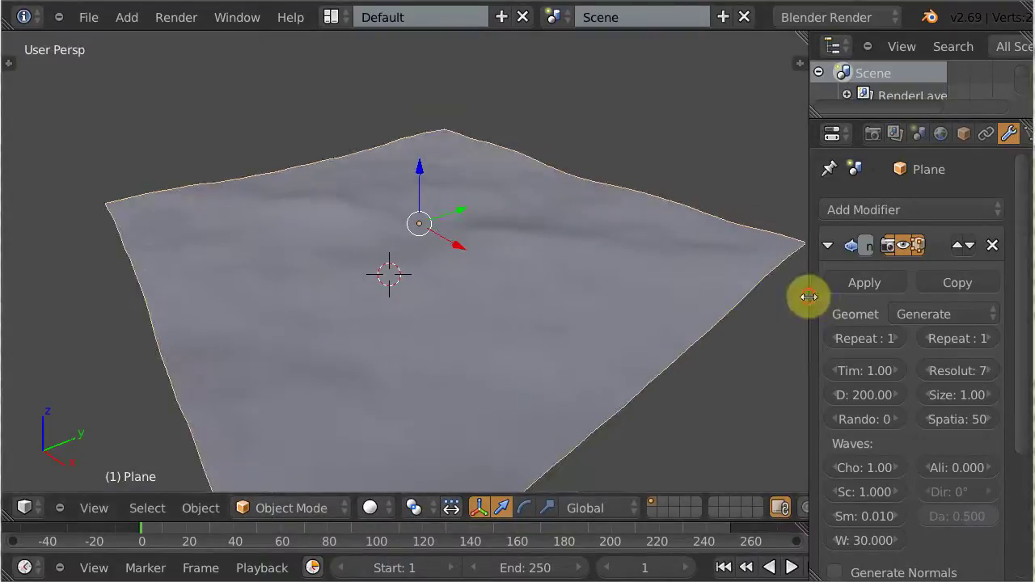
{"action": "left_click_drag", "start_coordinate": [809, 296], "coordinate": [768, 298]}
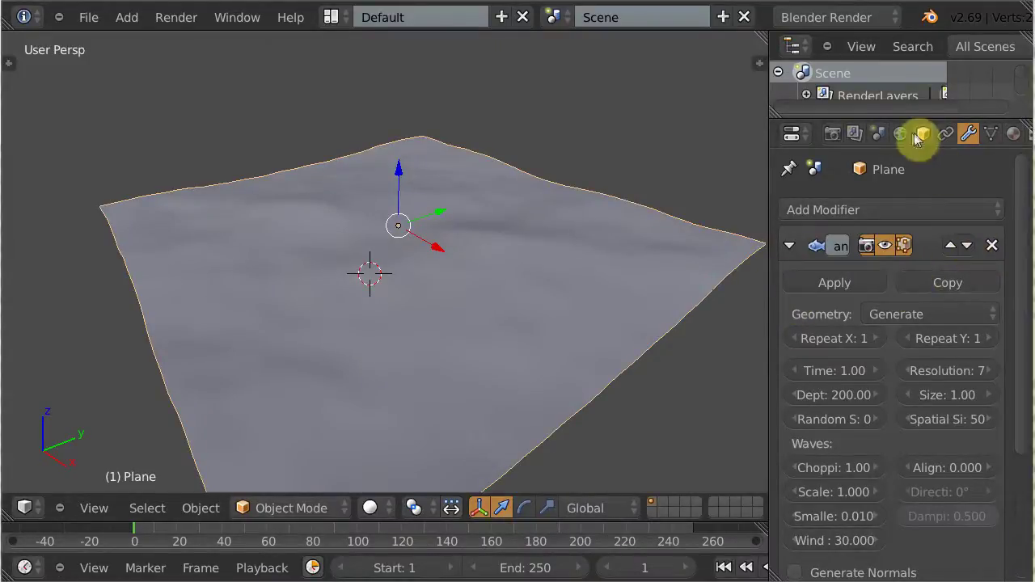
{"action": "mouse_move", "coordinate": [894, 120]}
{"action": "left_mouse_down"}
{"action": "mouse_move", "coordinate": [885, 92]}
{"action": "mouse_move", "coordinate": [900, 121]}
{"action": "left_mouse_up"}
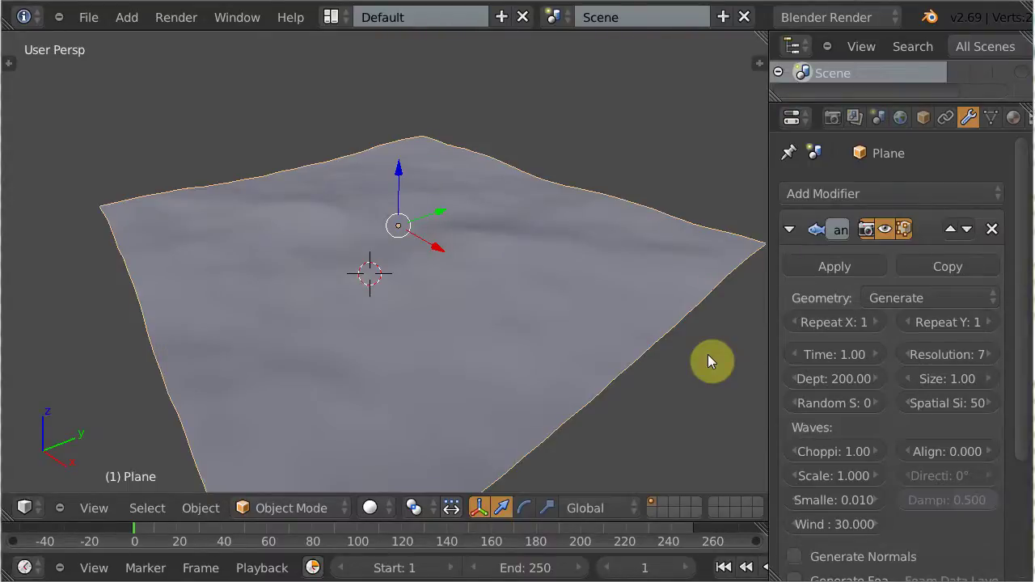
Try the Ocean modifier's Displace geometry mode, then restore Generate.
{"action": "left_click", "coordinate": [898, 297]}
{"action": "left_click", "coordinate": [896, 251]}
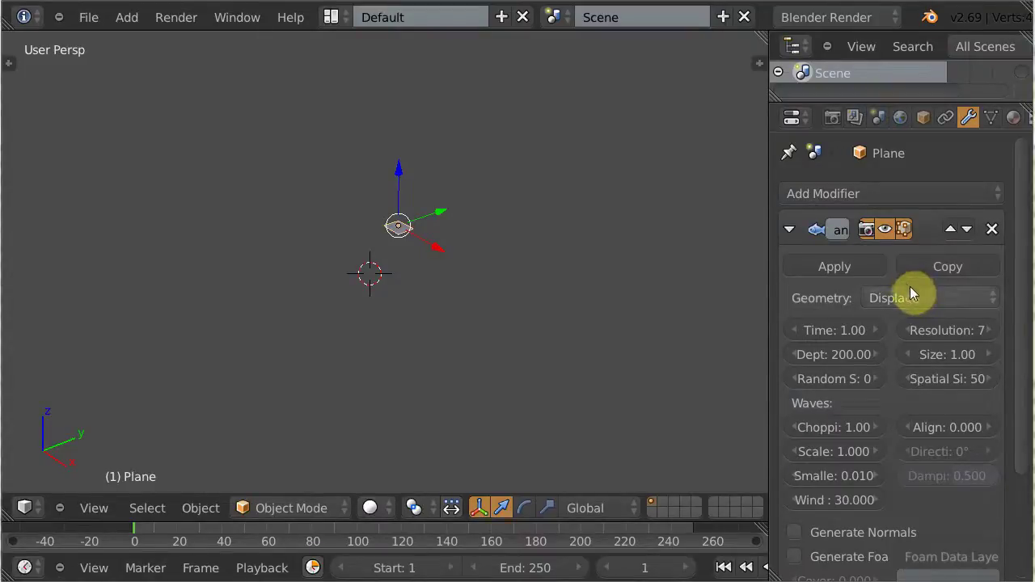
{"action": "left_click", "coordinate": [928, 297]}
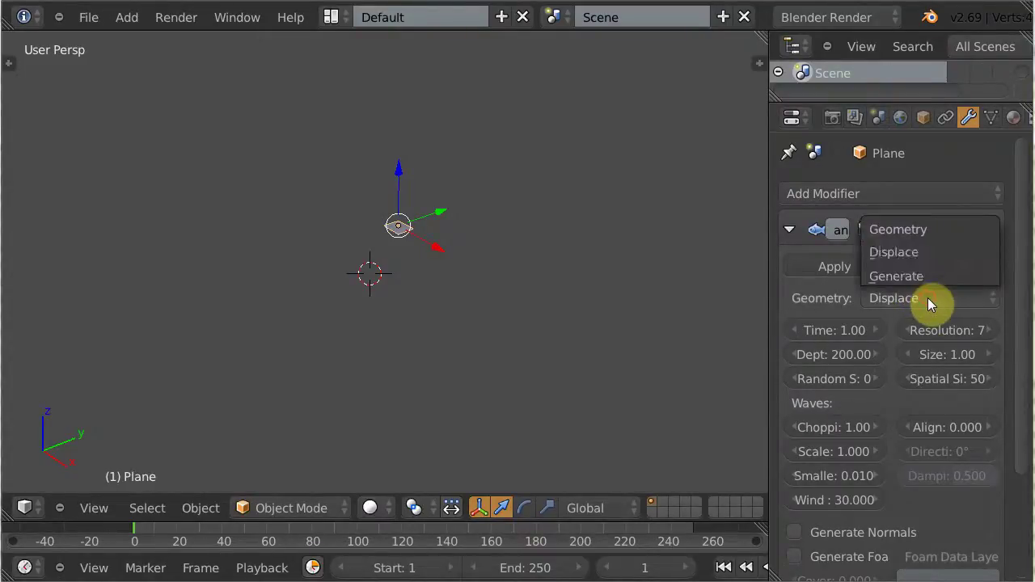
{"action": "left_click", "coordinate": [908, 275]}
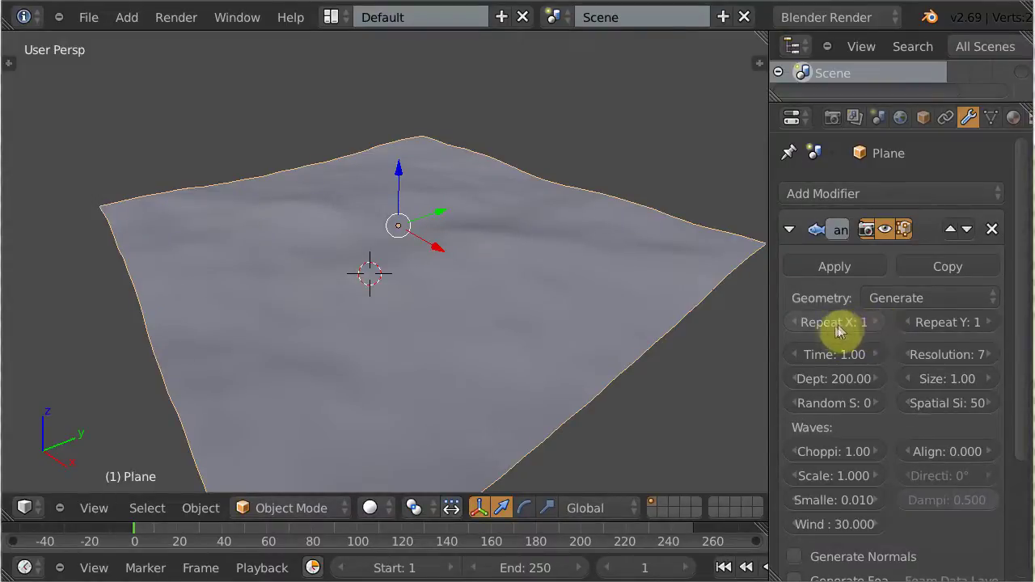
Set the Ocean modifier's Repeat X and Repeat Y to 2.
{"action": "left_click", "coordinate": [874, 321]}
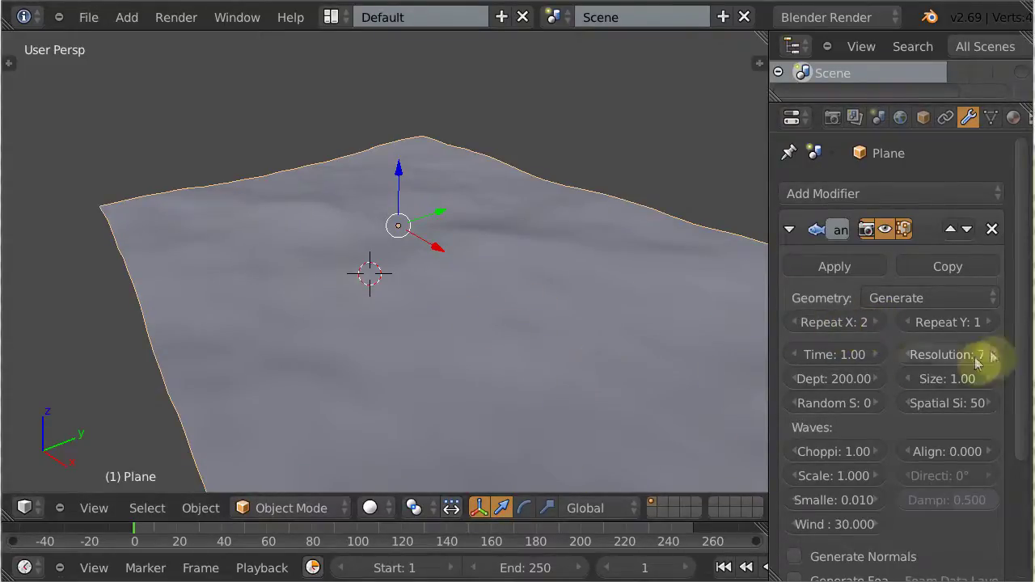
{"action": "left_click", "coordinate": [991, 323]}
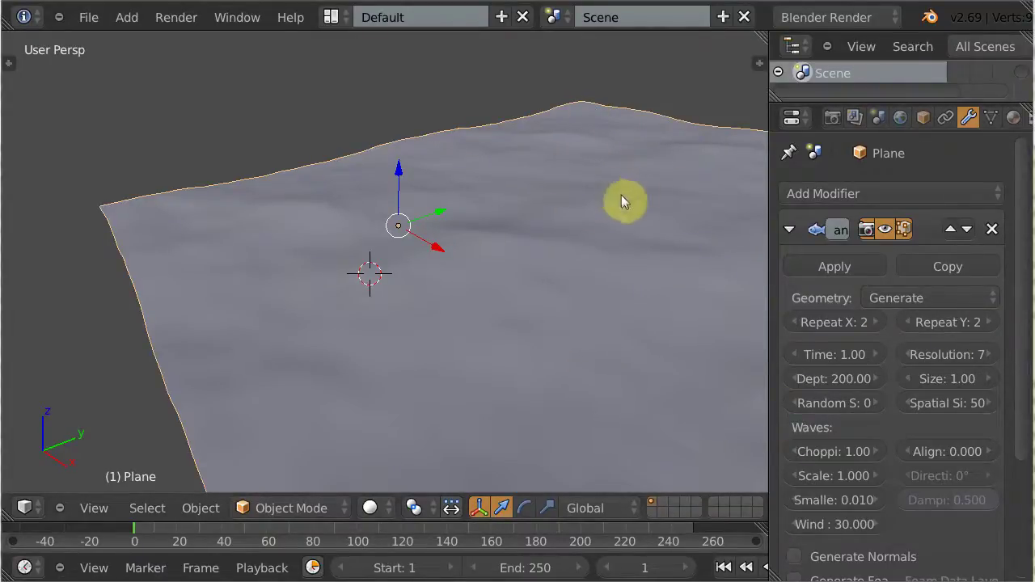
Set the Ocean modifier's Repeat X and Repeat Y back to 1.
{"action": "left_click", "coordinate": [906, 322]}
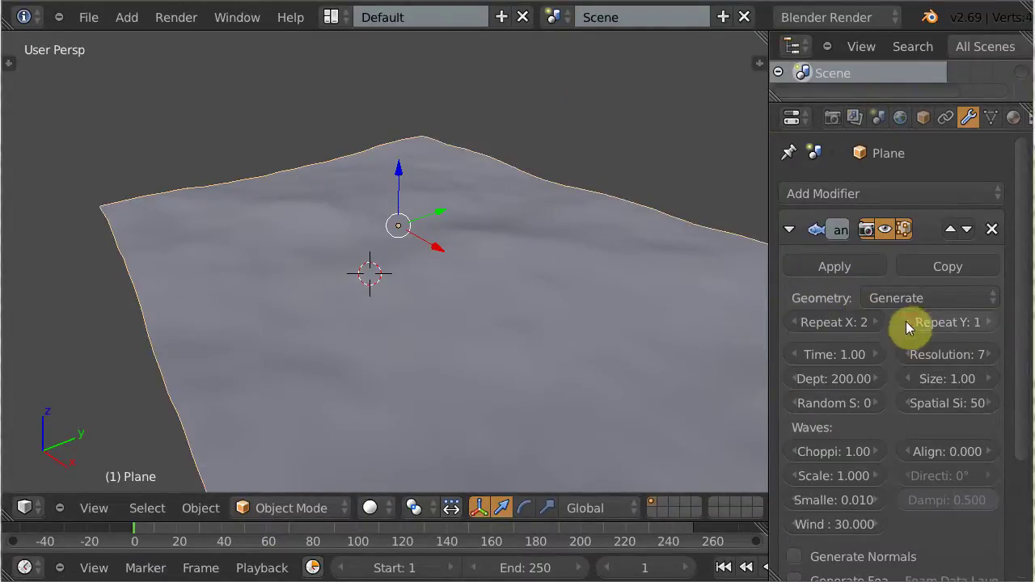
{"action": "left_click", "coordinate": [801, 324]}
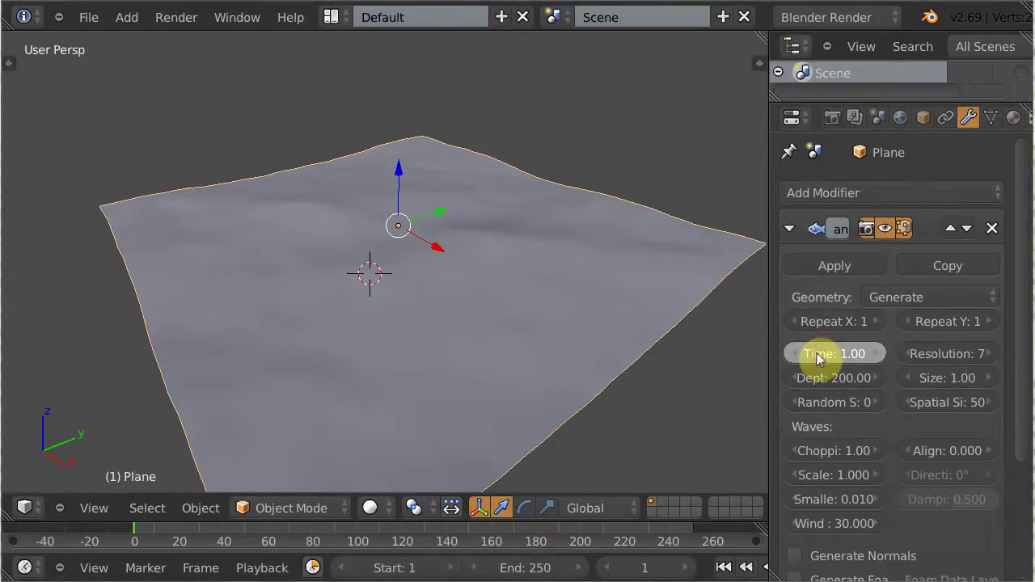
{"action": "mouse_move", "coordinate": [821, 358]}
{"action": "left_mouse_down"}
{"action": "mouse_move", "coordinate": [839, 358]}
{"action": "mouse_move", "coordinate": [832, 356]}
{"action": "left_mouse_up"}
{"action": "key", "text": "Escape"}
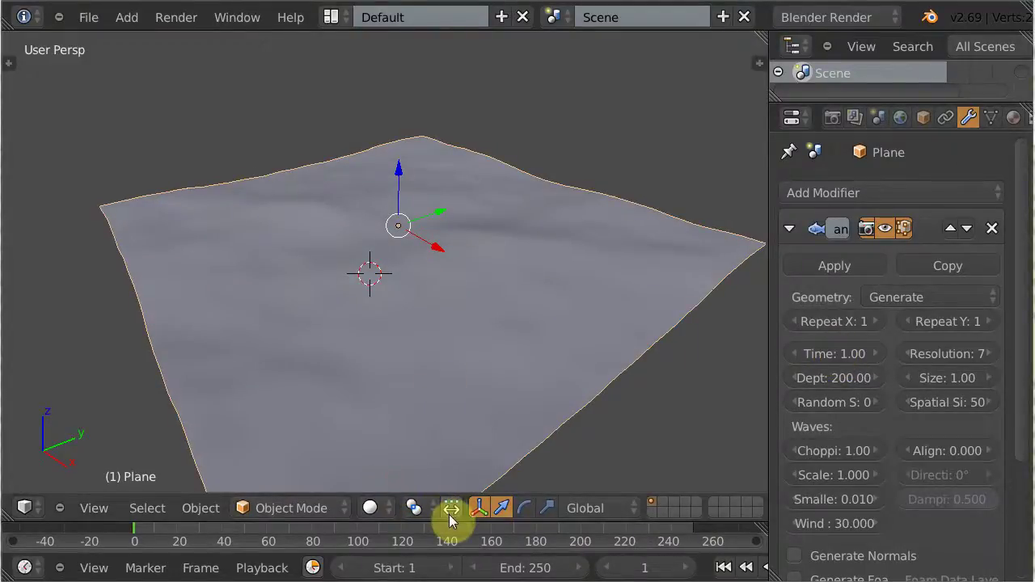
Enlarge the timeline and insert a keyframe for the Ocean modifier's Time value of 1.00 at frame 1.
{"action": "left_click_drag", "start_coordinate": [449, 524], "coordinate": [453, 493]}
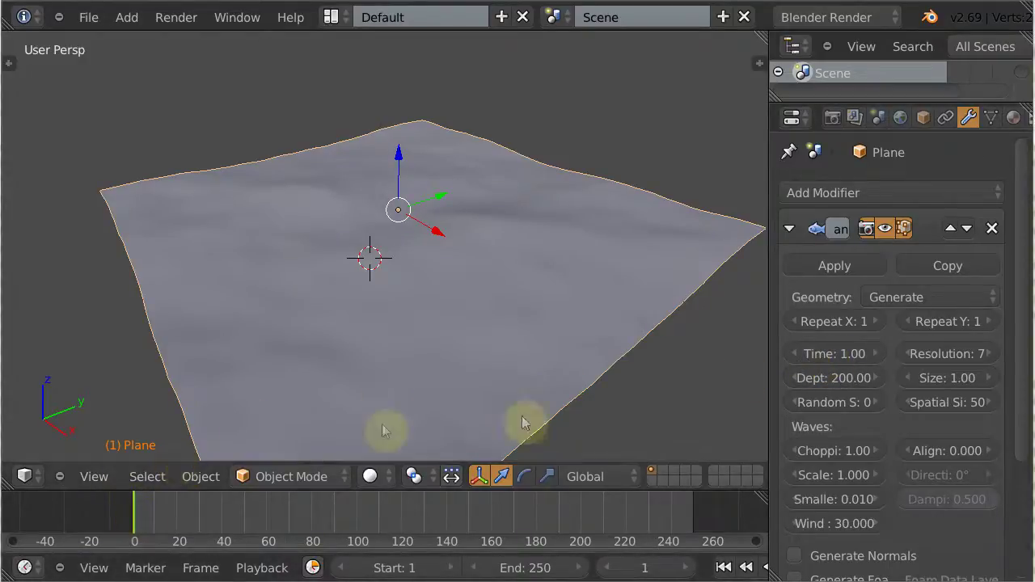
{"action": "right_click", "coordinate": [825, 359]}
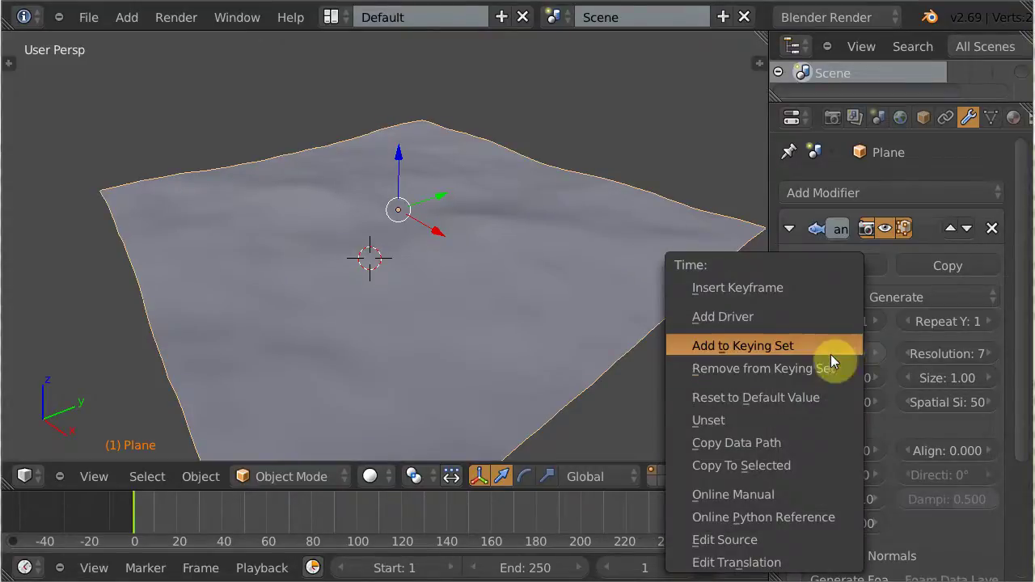
{"action": "left_click", "coordinate": [771, 287]}
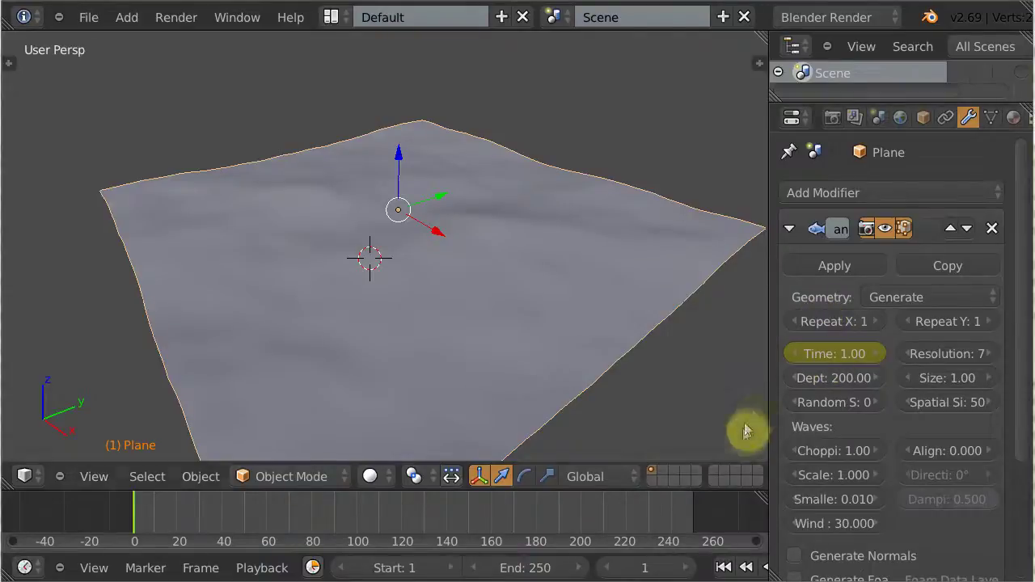
Go to frame 250, set the Ocean modifier's Time to 10, and insert a keyframe for it.
{"action": "left_click", "coordinate": [693, 516]}
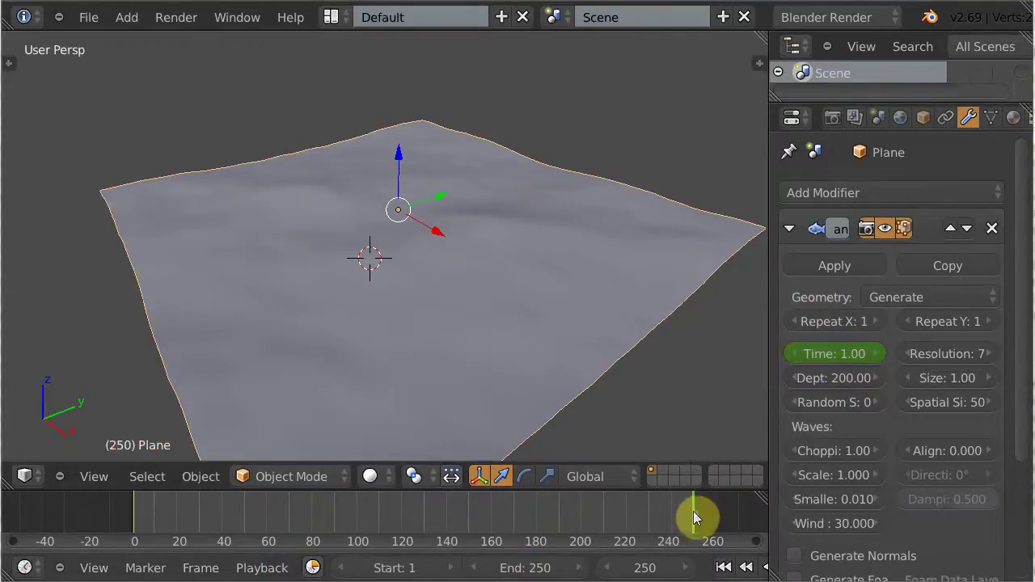
{"action": "left_click", "coordinate": [841, 353]}
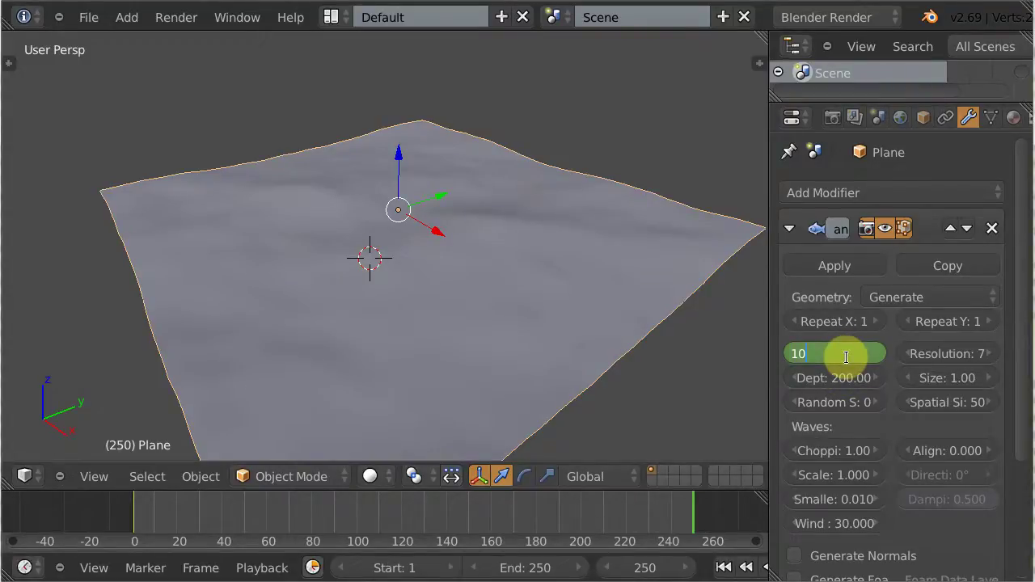
{"action": "type", "text": "10"}
{"action": "key", "text": "Return"}
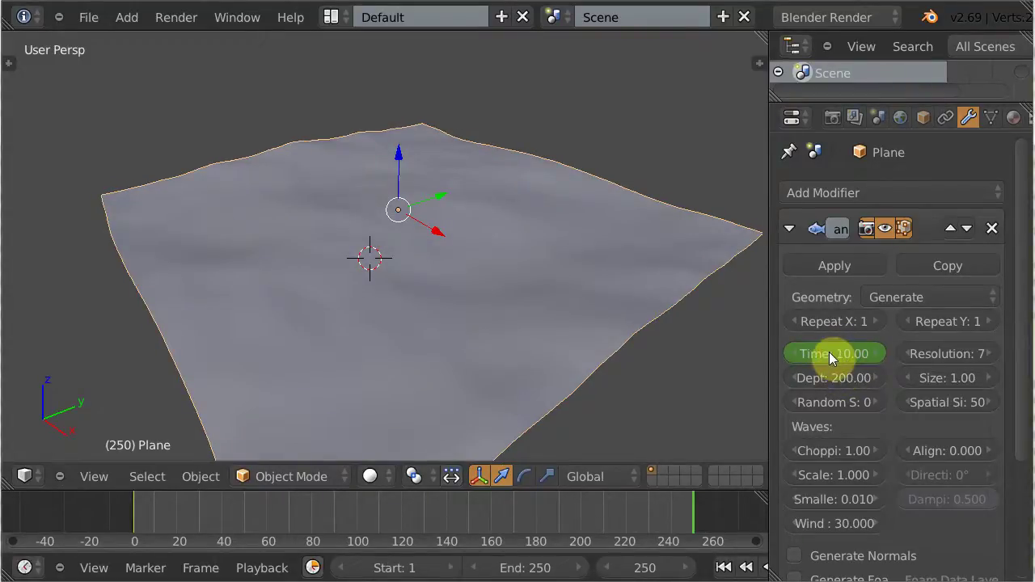
{"action": "right_click", "coordinate": [833, 353]}
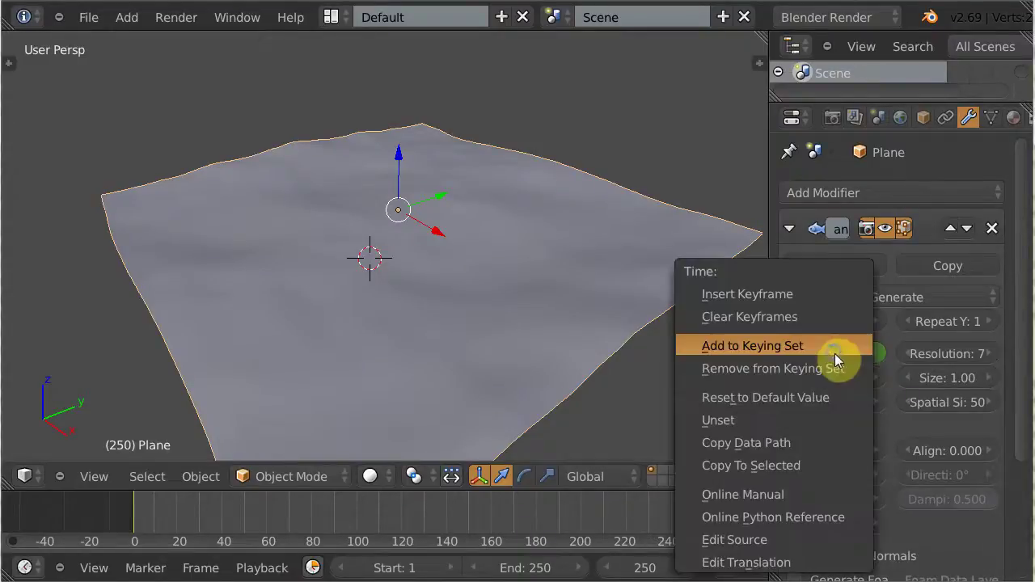
{"action": "left_click", "coordinate": [754, 294]}
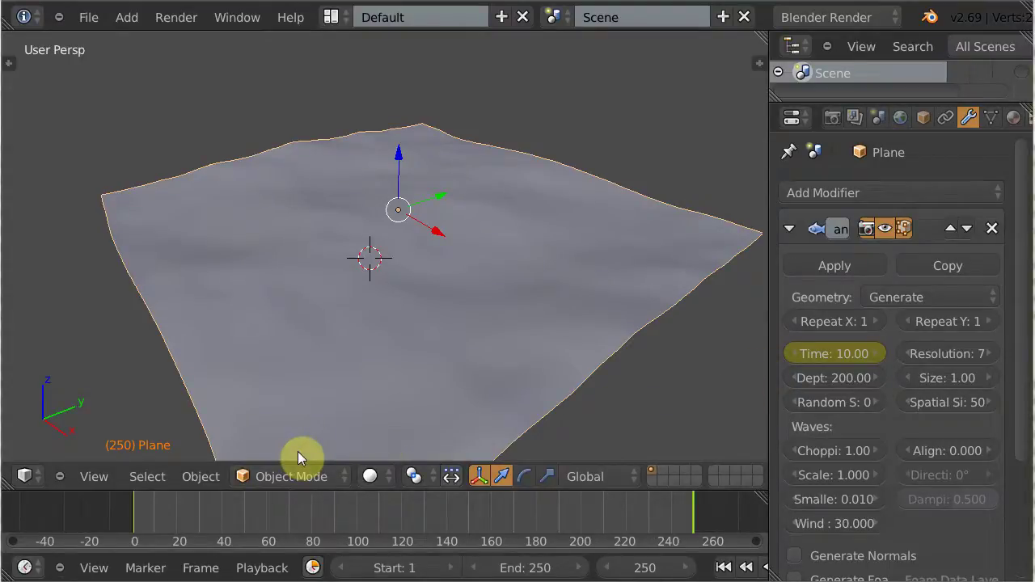
Return to frame 1 and play the ocean animation to check the wave movement, then stop playback.
{"action": "key", "text": "shift+Left"}
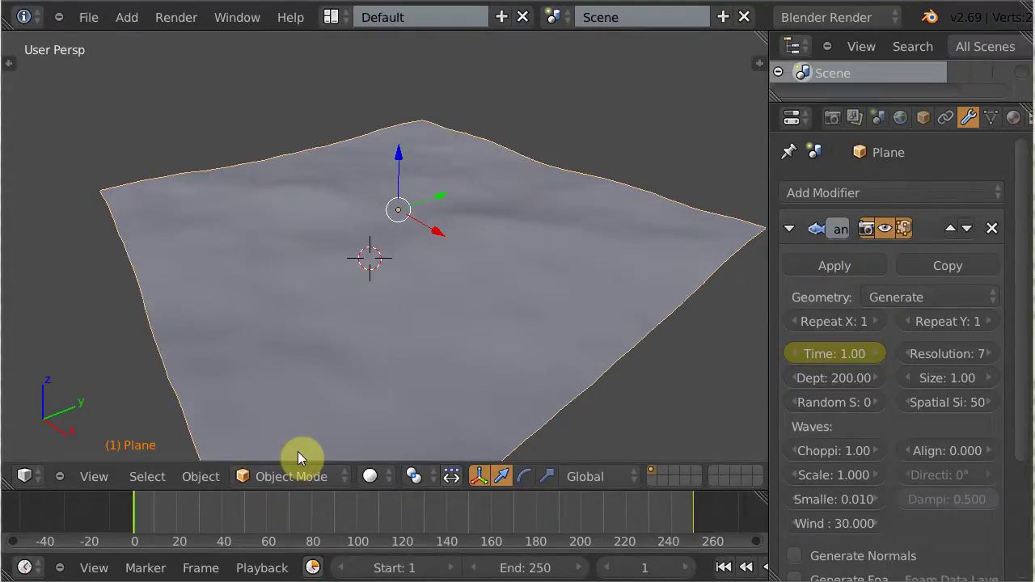
{"action": "key", "text": "alt+a"}
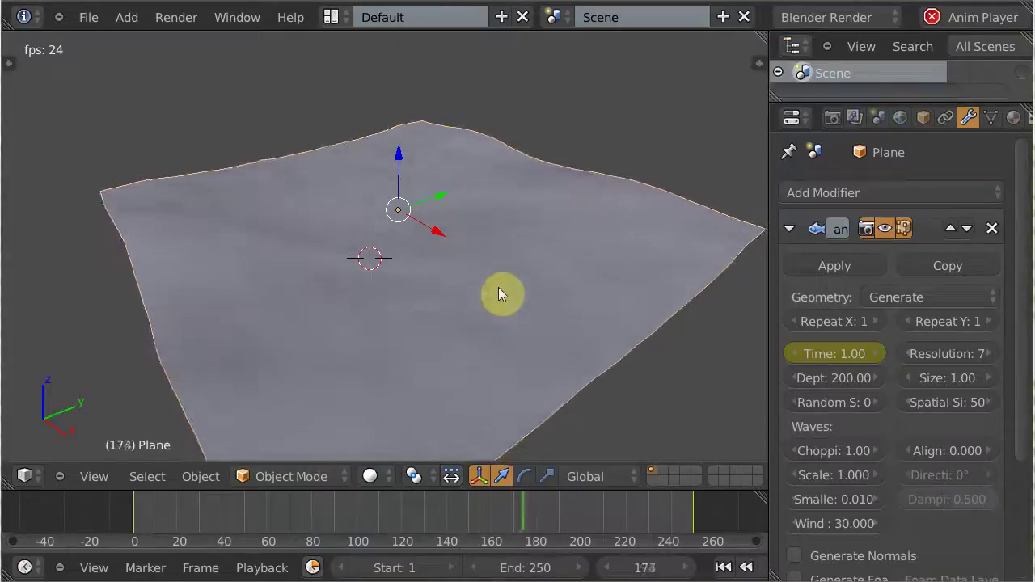
{"action": "key", "text": "alt+a"}
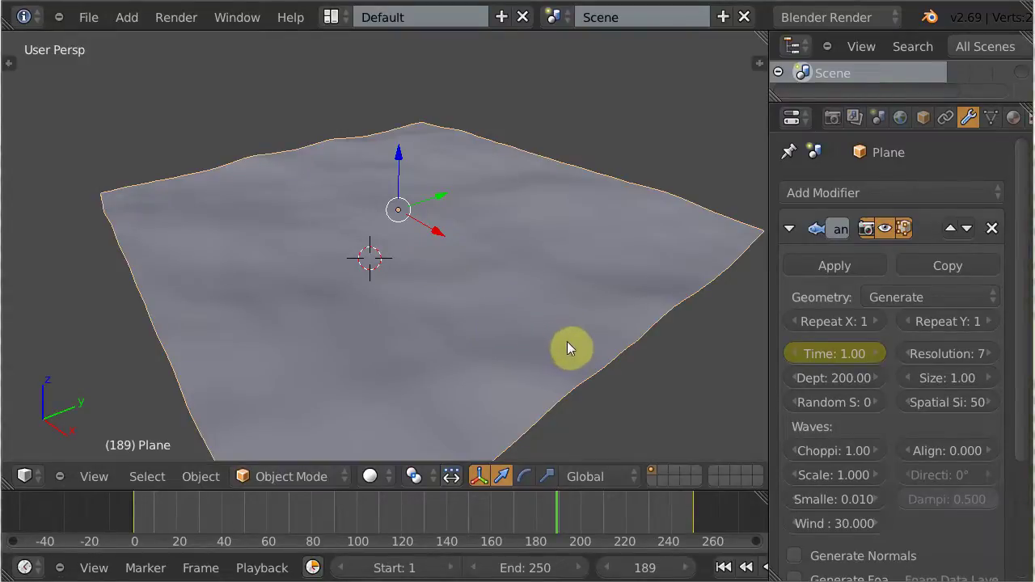
Try a faster ocean by setting Time to 40 at frame 250 and replacing its keyframe.
{"action": "key", "text": "shift+Right"}
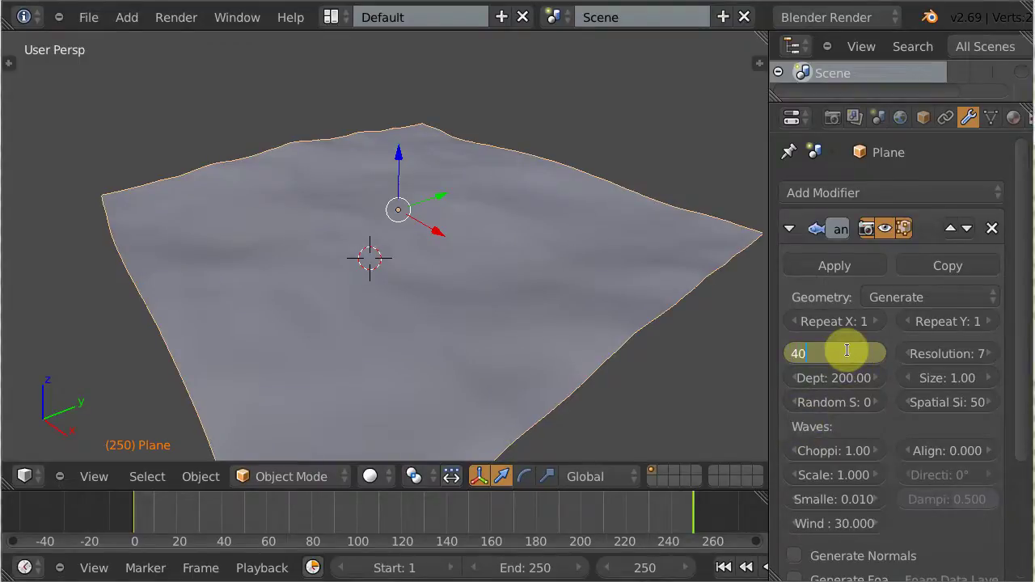
{"action": "key", "text": "Return"}
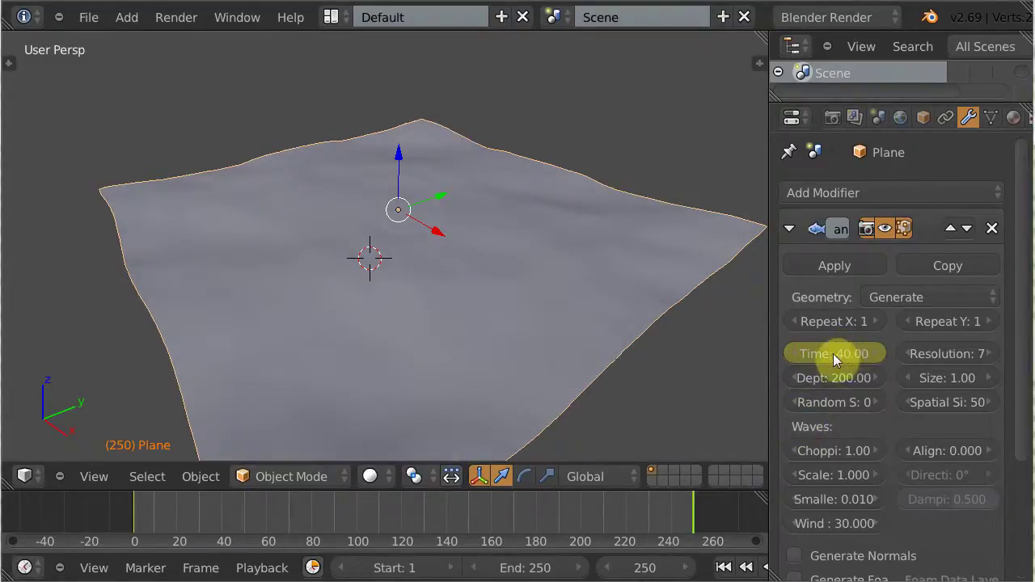
{"action": "right_click", "coordinate": [832, 356]}
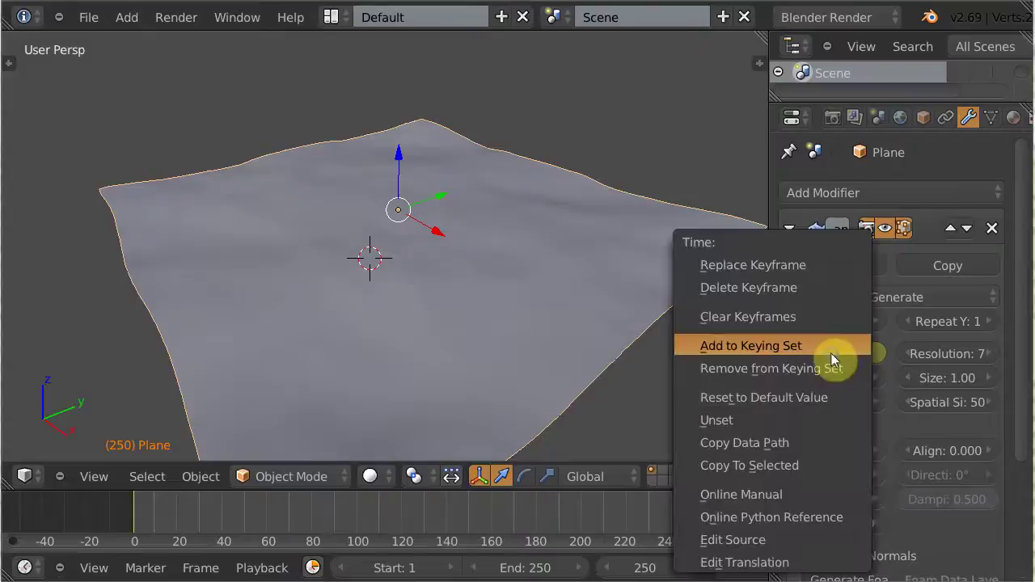
{"action": "left_click", "coordinate": [778, 267]}
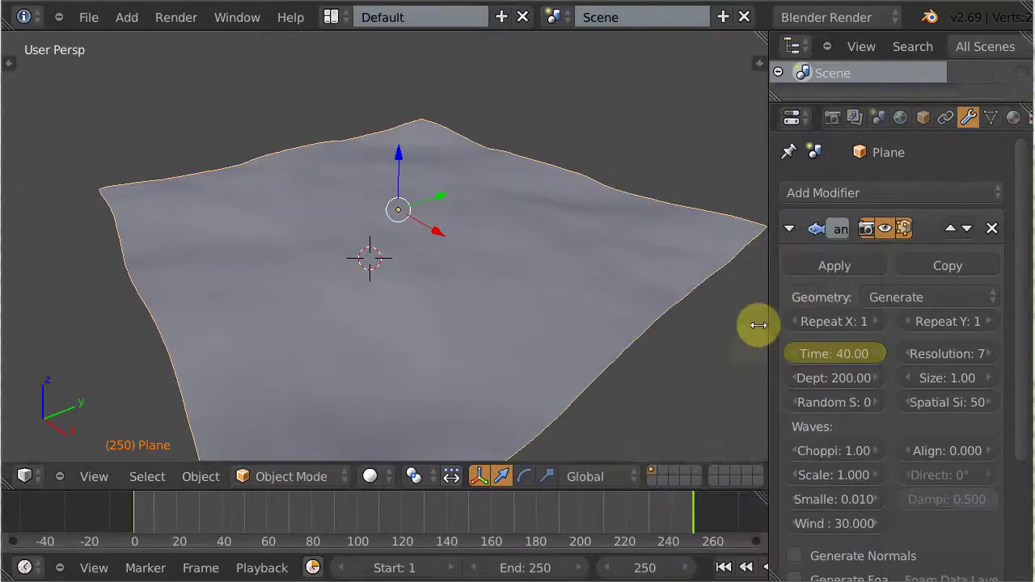
Play the faster wave animation from frame 1, stop it, and return to the first frame.
{"action": "key", "text": "shift+Left"}
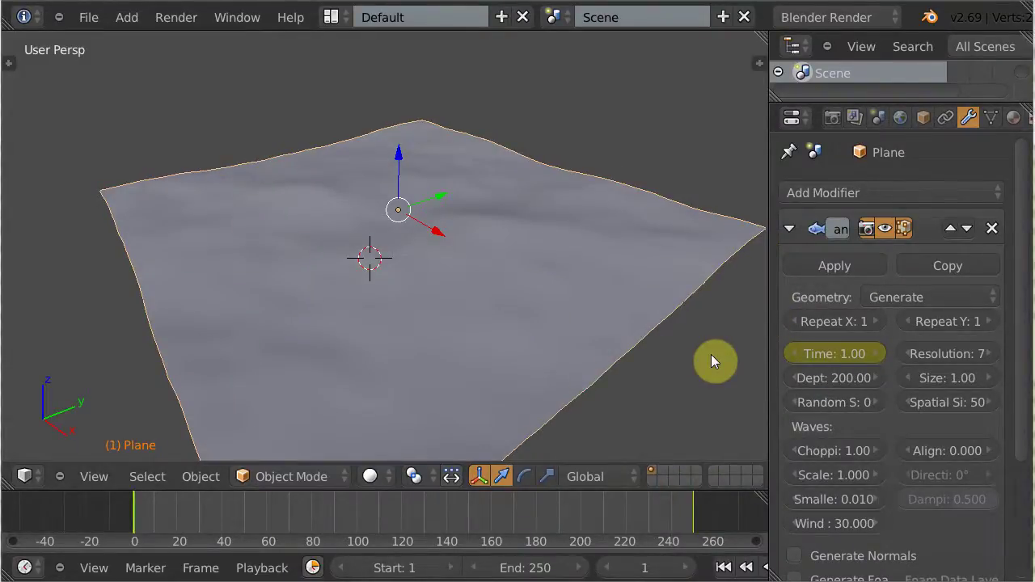
{"action": "key", "text": "alt+a"}
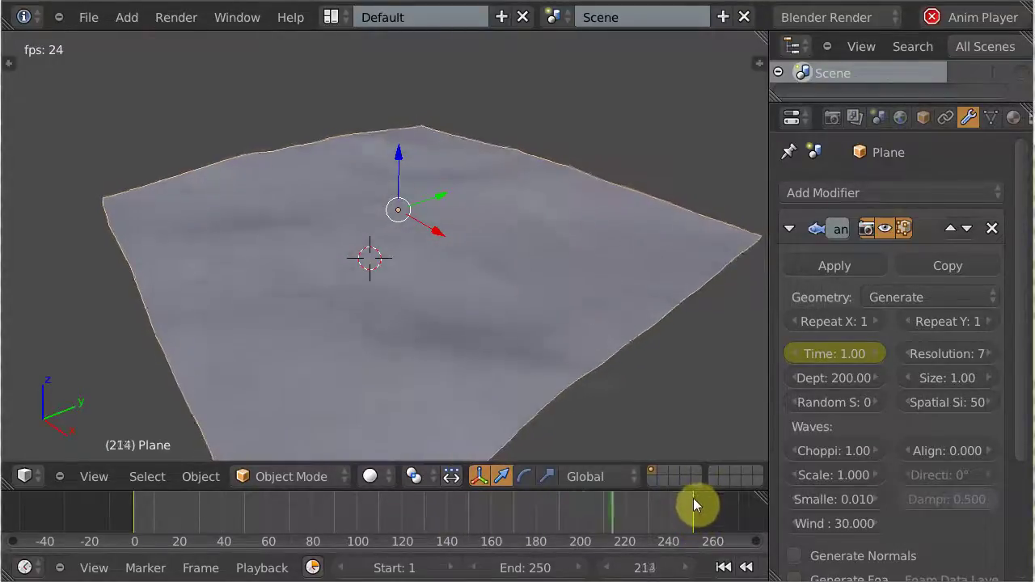
{"action": "key", "text": "alt+a"}
{"action": "key", "text": "shift+Left"}
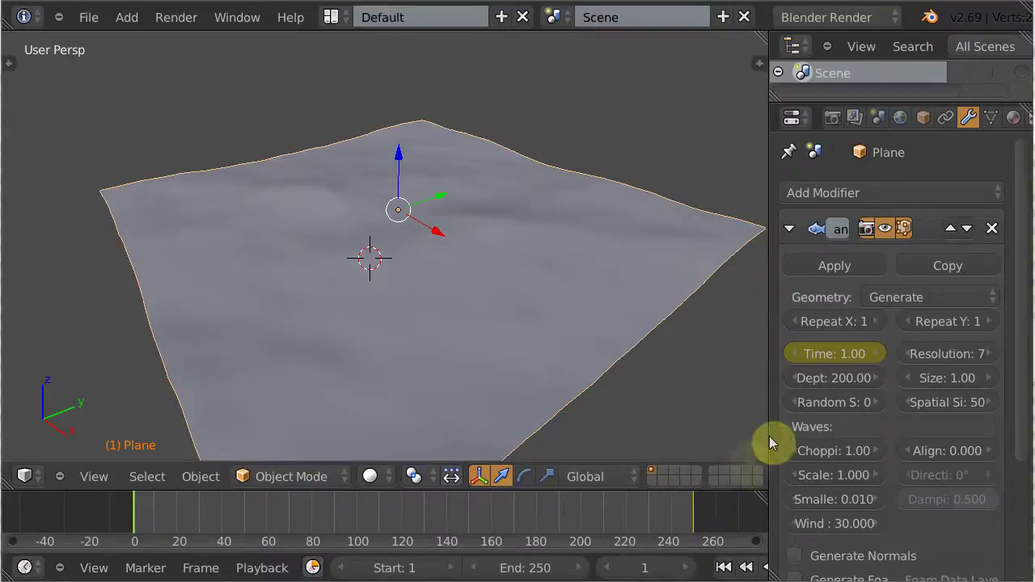
Set the Ocean modifier's Time back to 10 at frame 250 and replace its keyframe.
{"action": "left_click", "coordinate": [694, 516]}
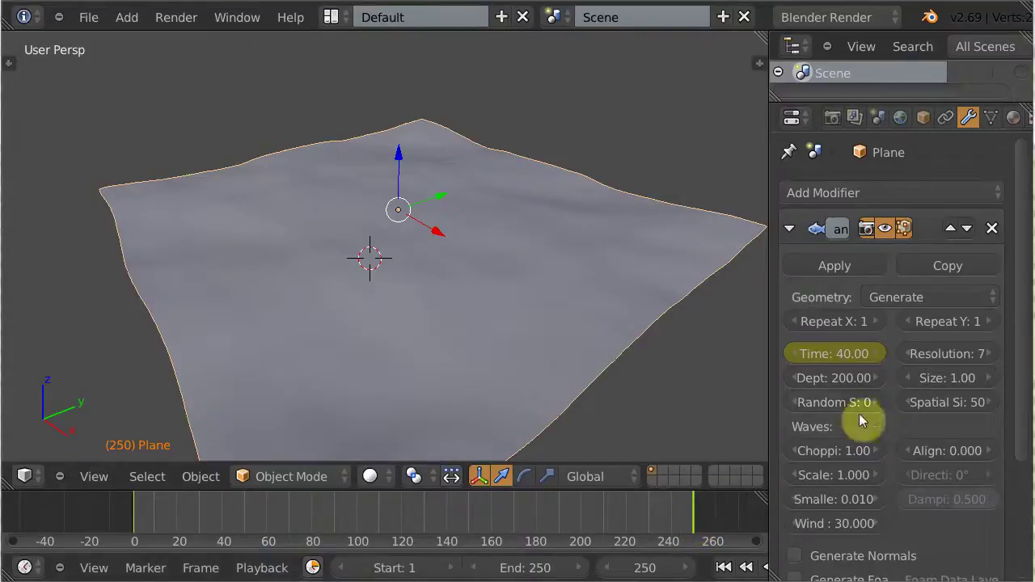
{"action": "left_click", "coordinate": [845, 353]}
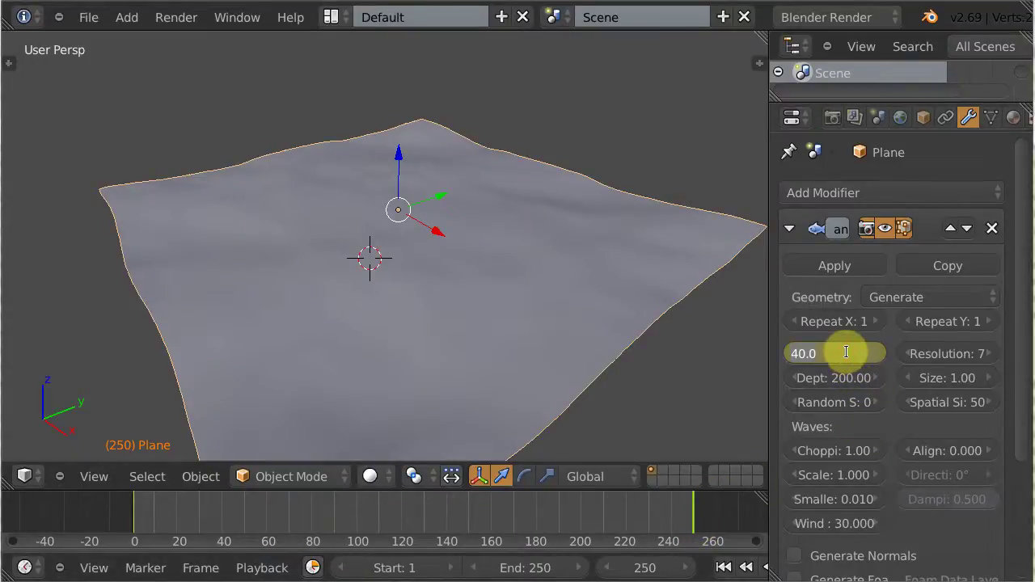
{"action": "type", "text": "1"}
{"action": "key", "text": "Return"}
{"action": "right_click", "coordinate": [817, 351]}
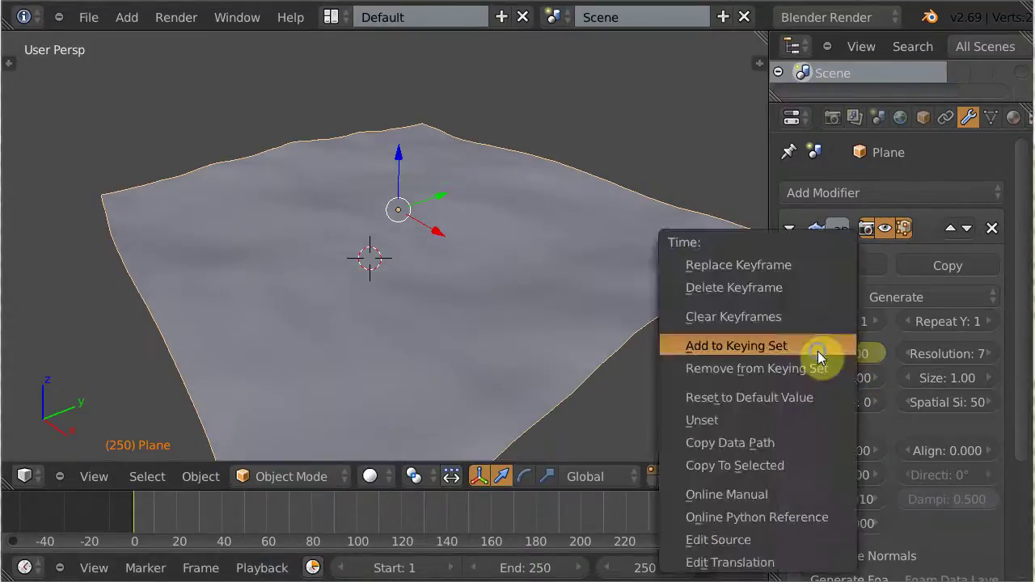
{"action": "left_click", "coordinate": [760, 265]}
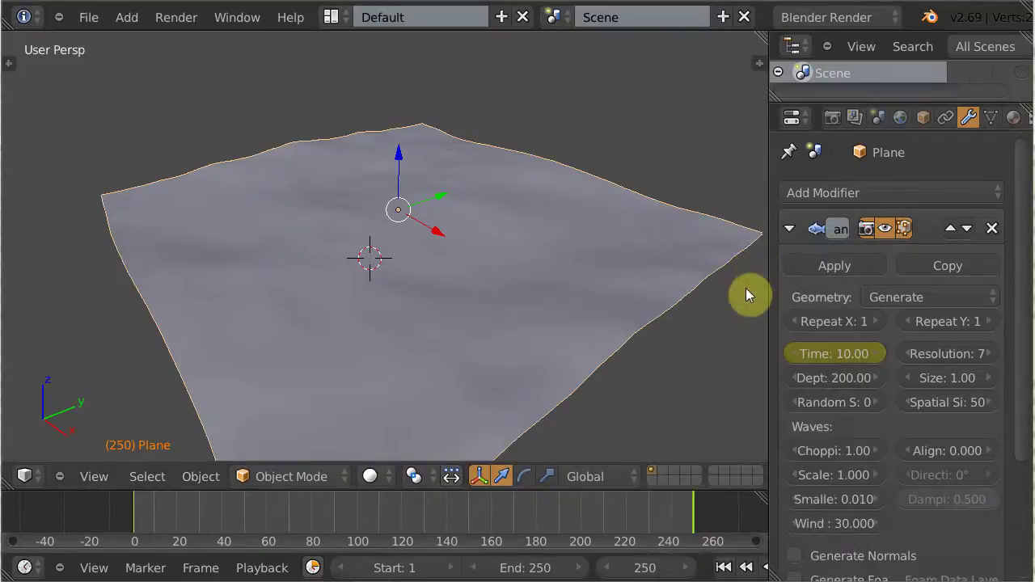
Play the slower wave animation from the start, stop it, and go back to frame 1.
{"action": "key", "text": "shift+Left"}
{"action": "key", "text": "alt+a"}
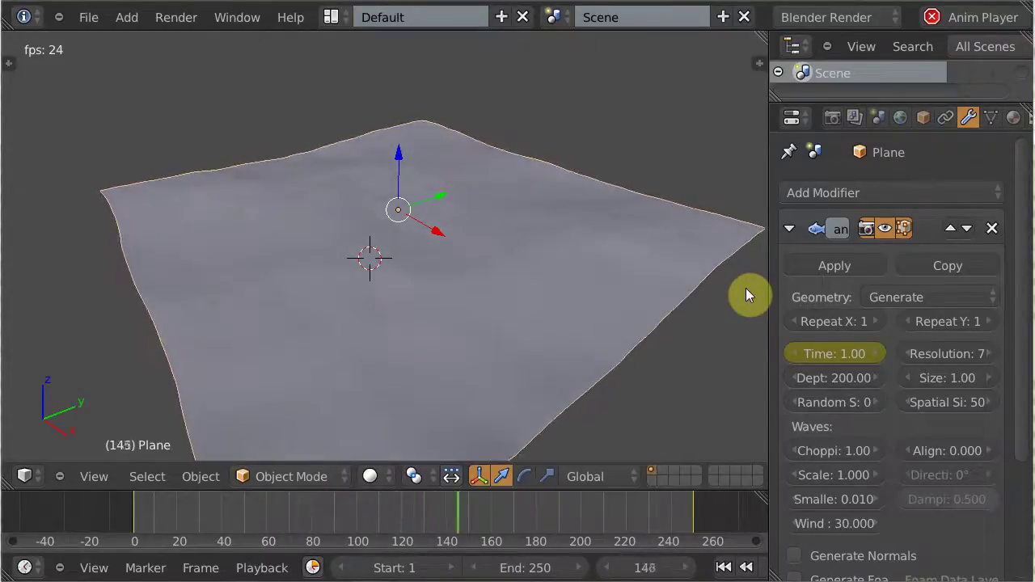
{"action": "key", "text": "alt+a"}
{"action": "key", "text": "shift+Left"}
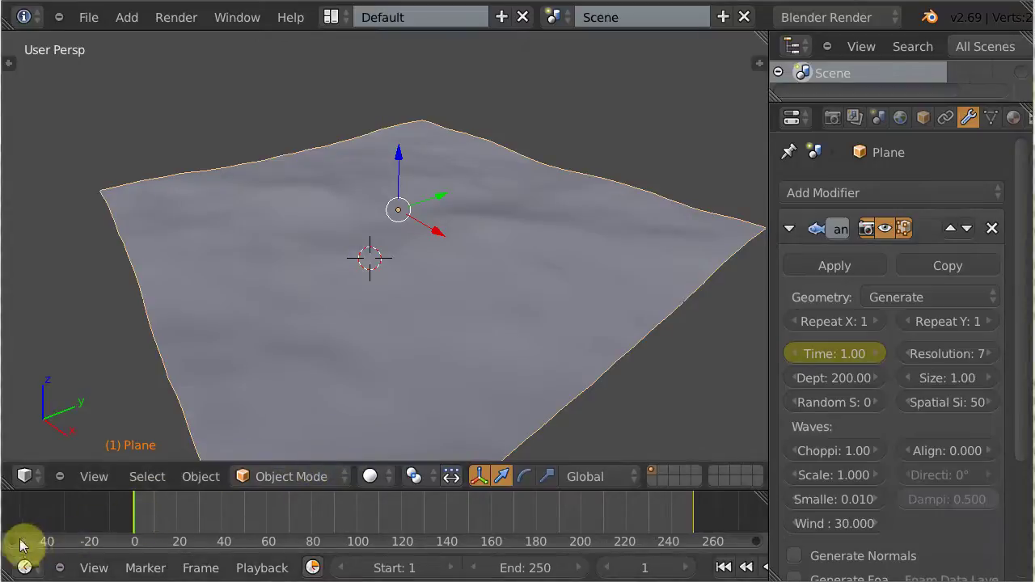
Switch the timeline area to the Graph Editor, fit all animation curves in view, and enlarge the editor.
{"action": "left_click", "coordinate": [24, 566]}
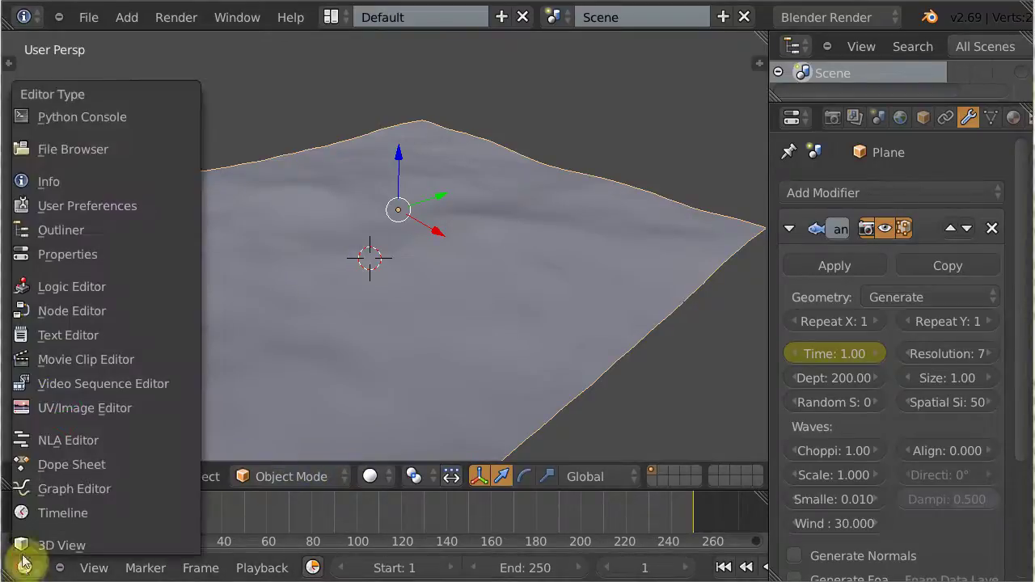
{"action": "left_click", "coordinate": [54, 488]}
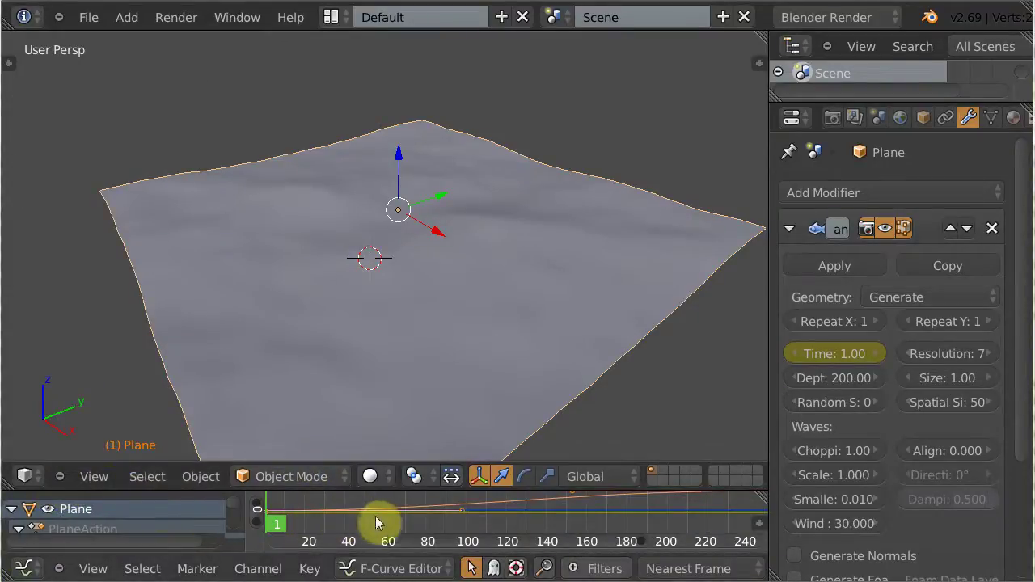
{"action": "key", "text": "Home"}
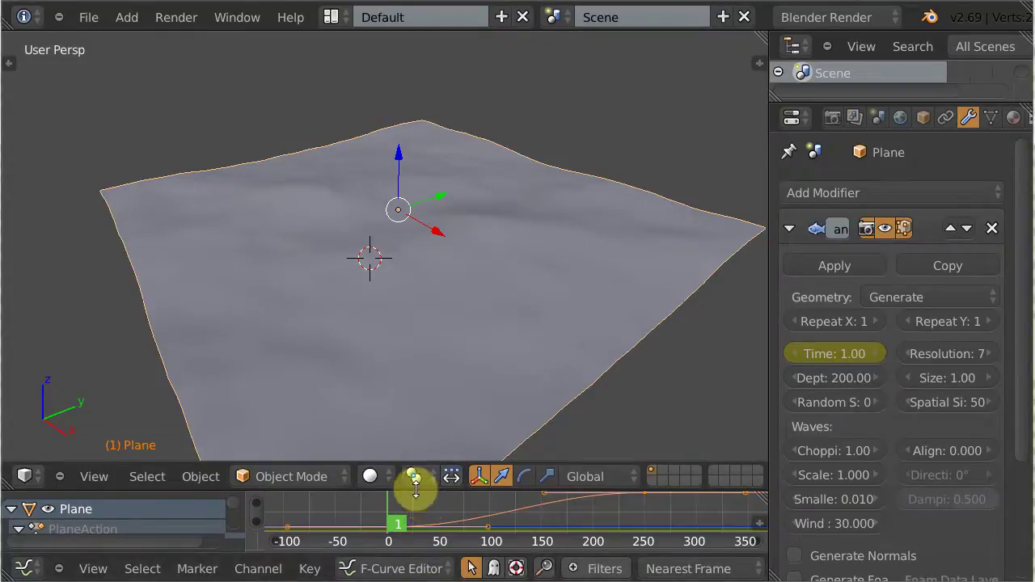
{"action": "left_click_drag", "start_coordinate": [414, 488], "coordinate": [418, 377]}
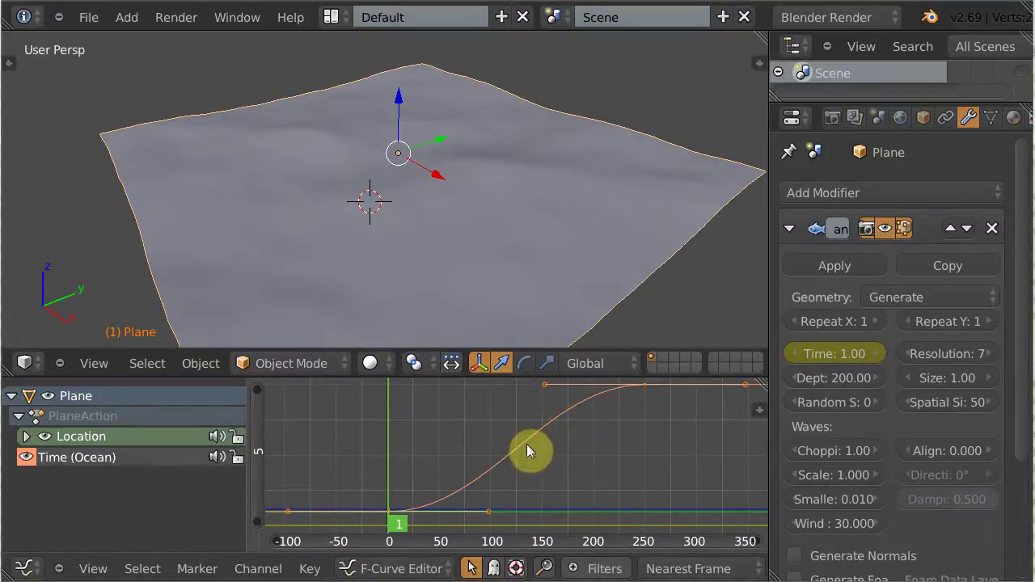
Apply Linear Extrapolation to the Time (Ocean) curve.
{"action": "left_click", "coordinate": [254, 569]}
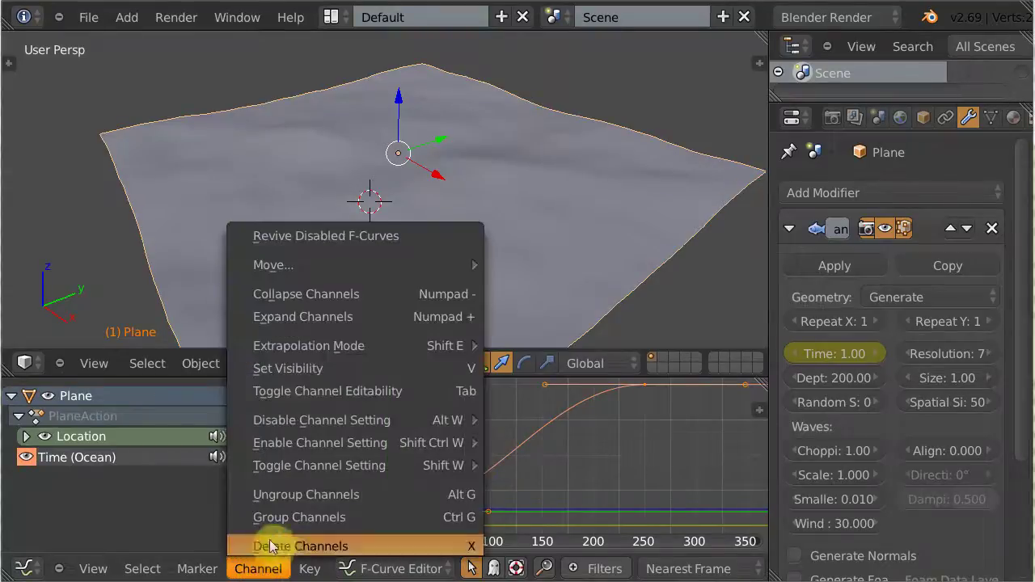
{"action": "mouse_move", "coordinate": [333, 346]}
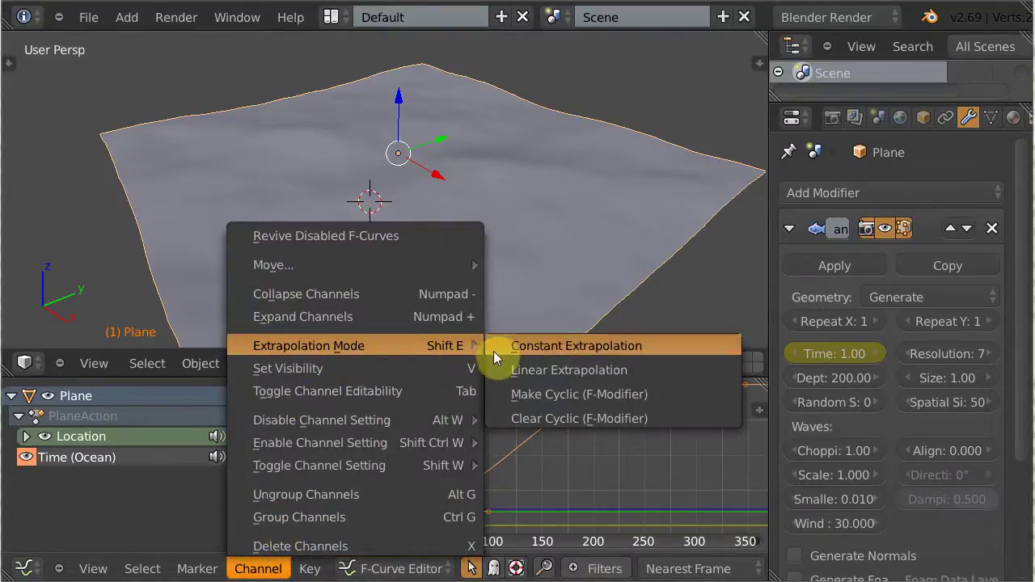
{"action": "left_click", "coordinate": [532, 369]}
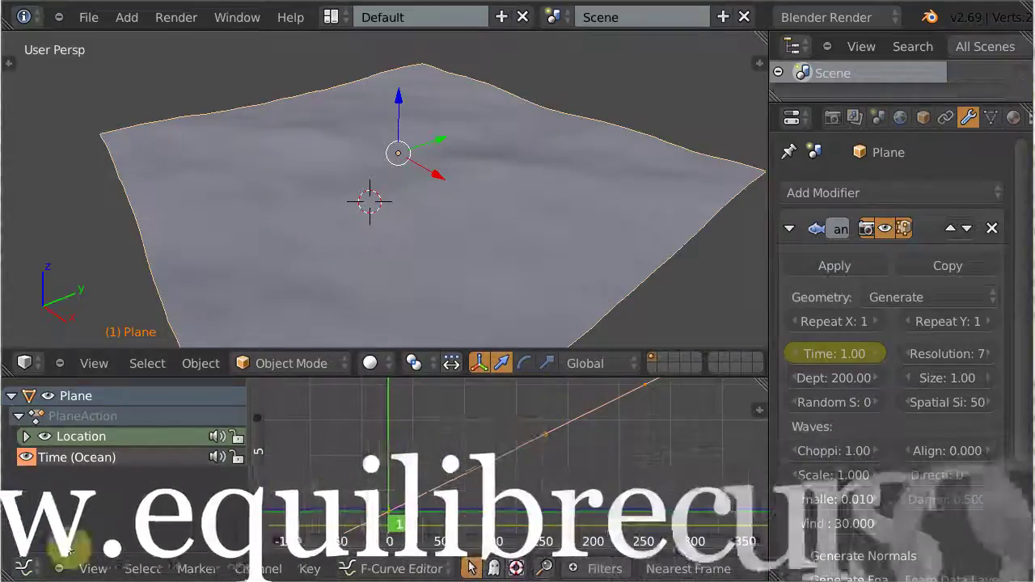
Change the Graph Editor area back to the Timeline and shrink it to enlarge the 3D view.
{"action": "left_click", "coordinate": [23, 568]}
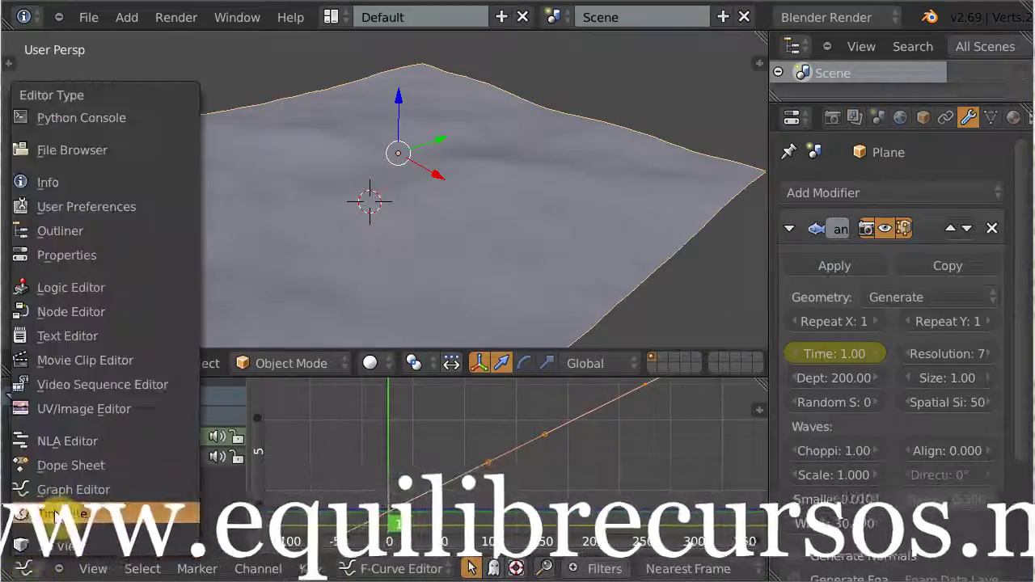
{"action": "left_click", "coordinate": [60, 513]}
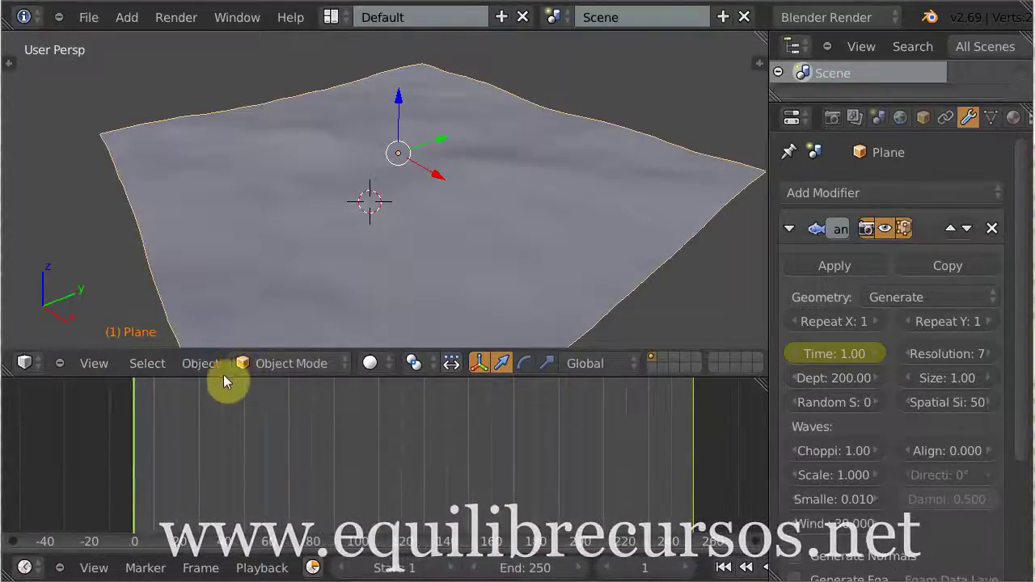
{"action": "left_click_drag", "start_coordinate": [356, 377], "coordinate": [596, 482]}
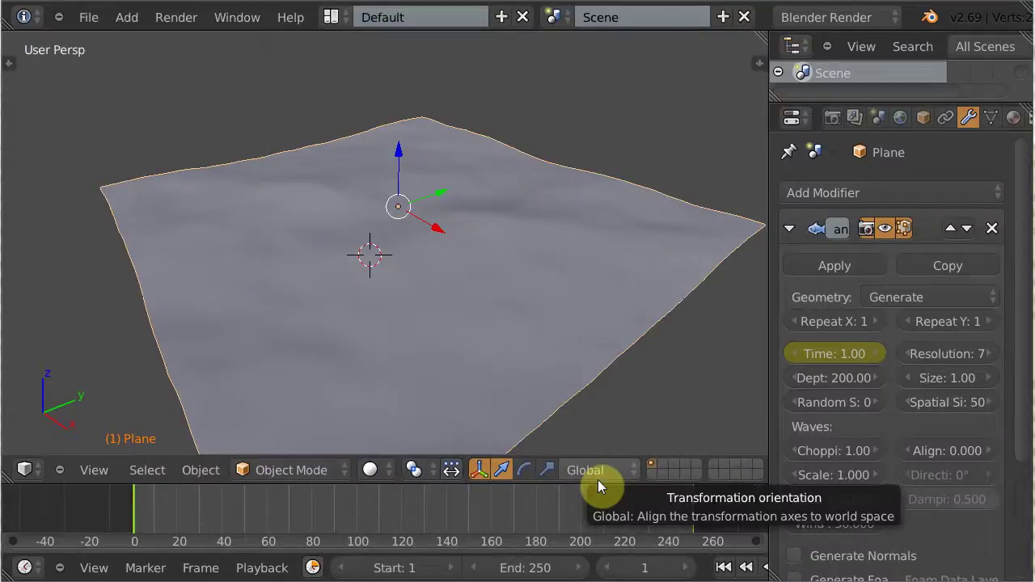
Play the linearly extrapolated wave animation, stop it, and go back to frame 1.
{"action": "key", "text": "alt+a"}
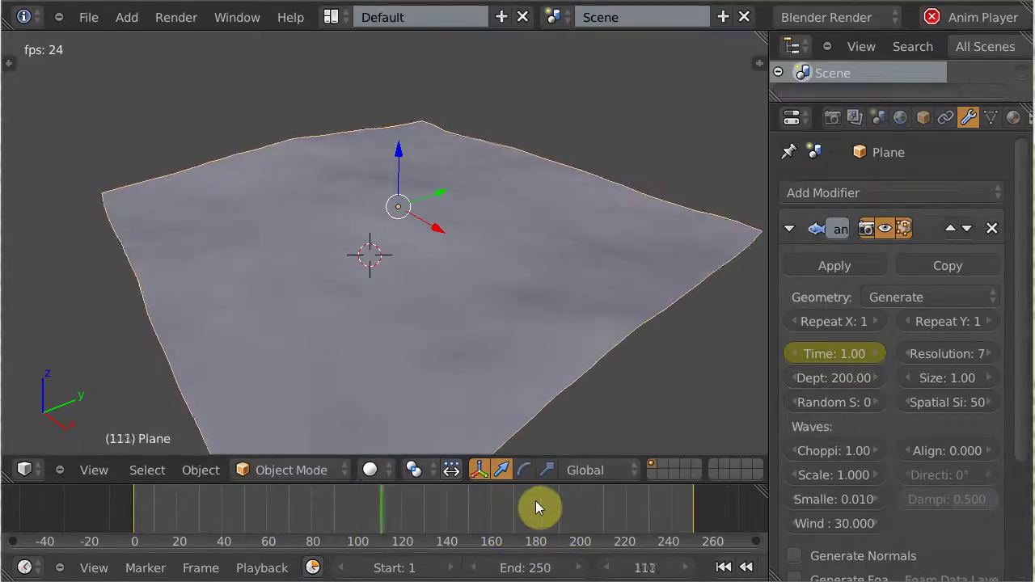
{"action": "key", "text": "alt+a"}
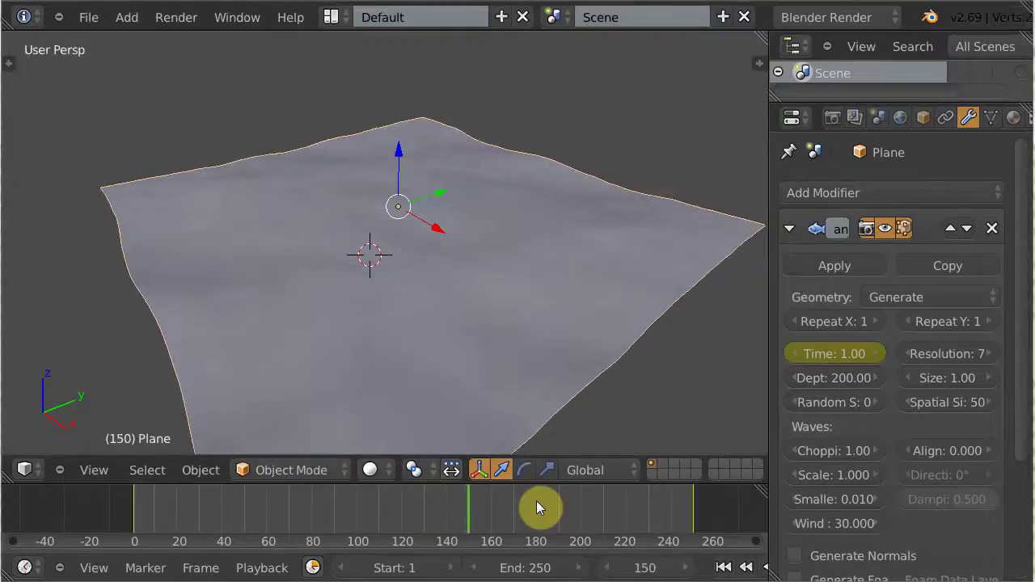
{"action": "key", "text": "shift+Left"}
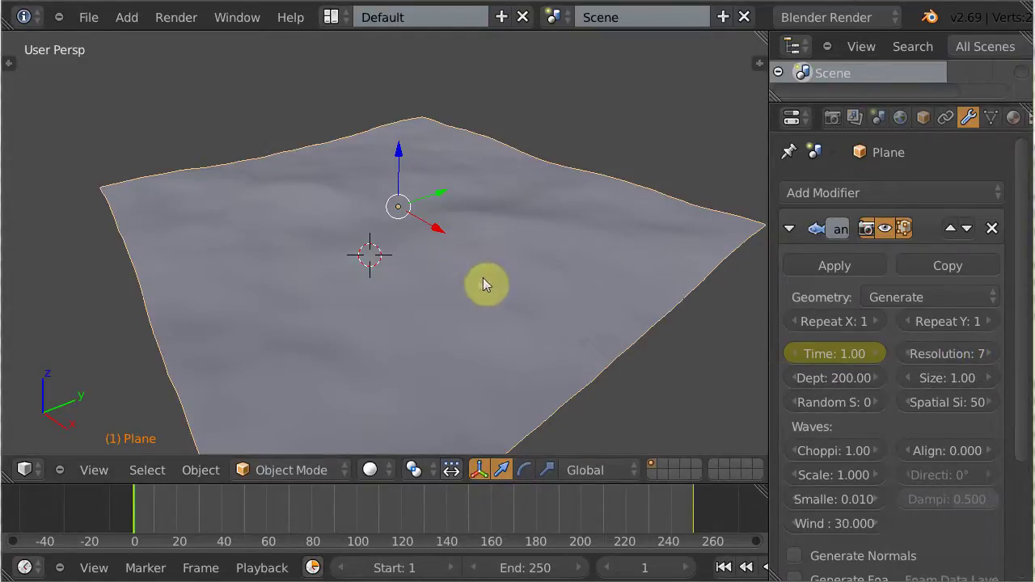
Set the Ocean modifier's Resolution to 14 and display the plane in wireframe.
{"action": "left_click", "coordinate": [945, 353]}
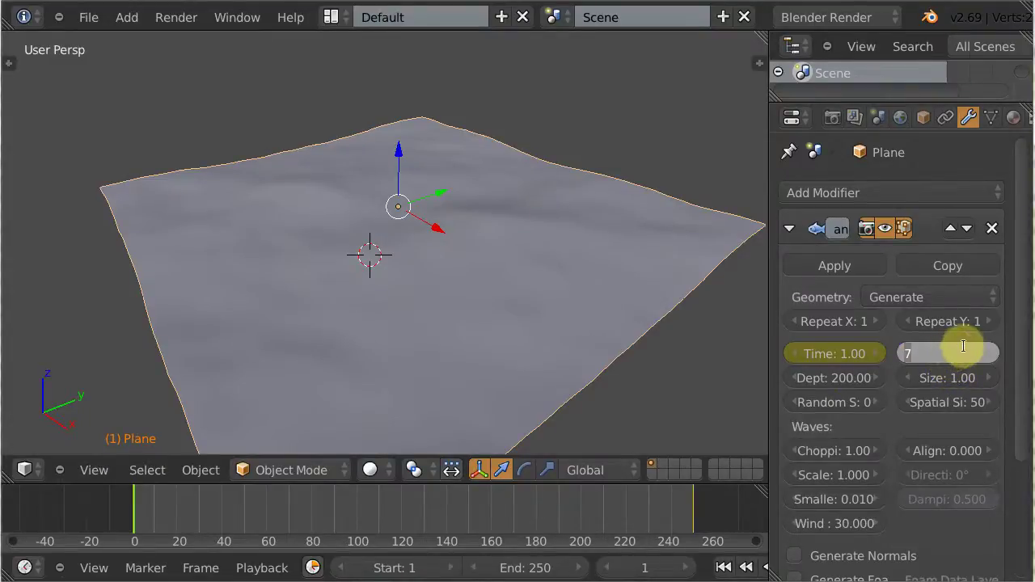
{"action": "type", "text": "14"}
{"action": "key", "text": "Return"}
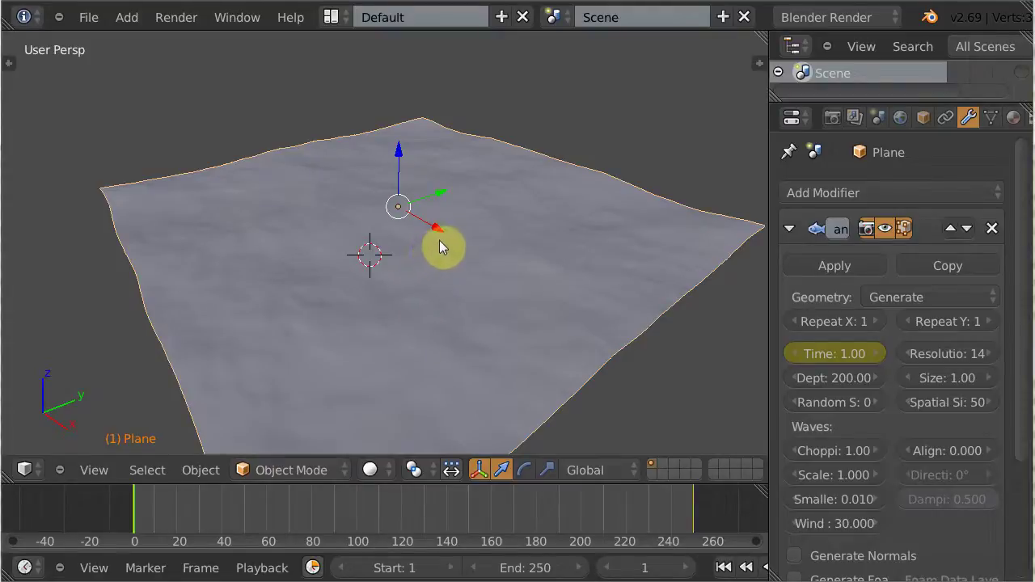
{"action": "key", "text": "z"}
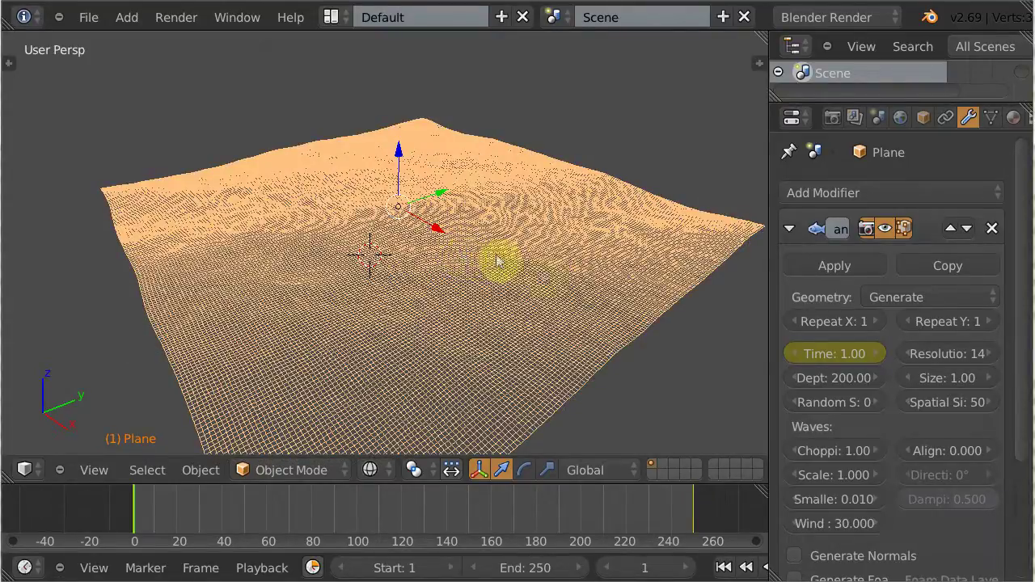
Set the Ocean modifier's Resolution back to 7 to compare the mesh density in wireframe.
{"action": "left_click", "coordinate": [944, 352]}
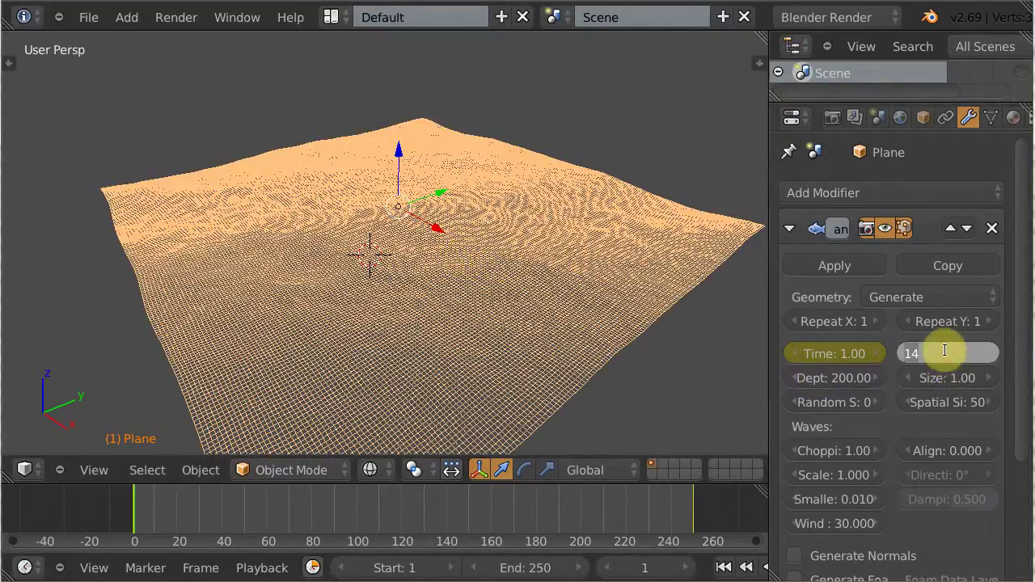
{"action": "type", "text": "7"}
{"action": "key", "text": "Return"}
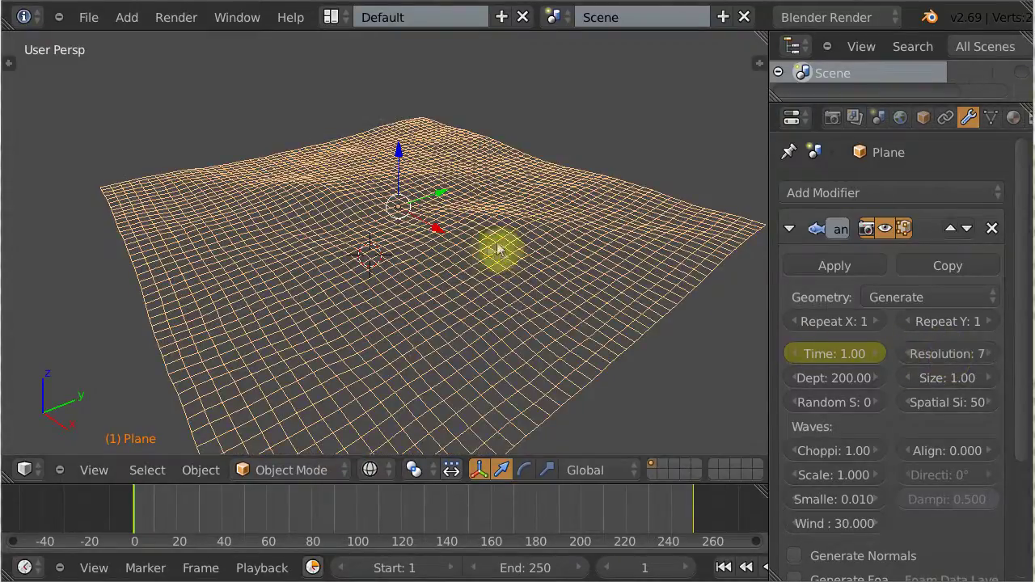
Set the Ocean modifier's Resolution to 14 again and return the viewport to solid shading.
{"action": "left_click", "coordinate": [964, 351]}
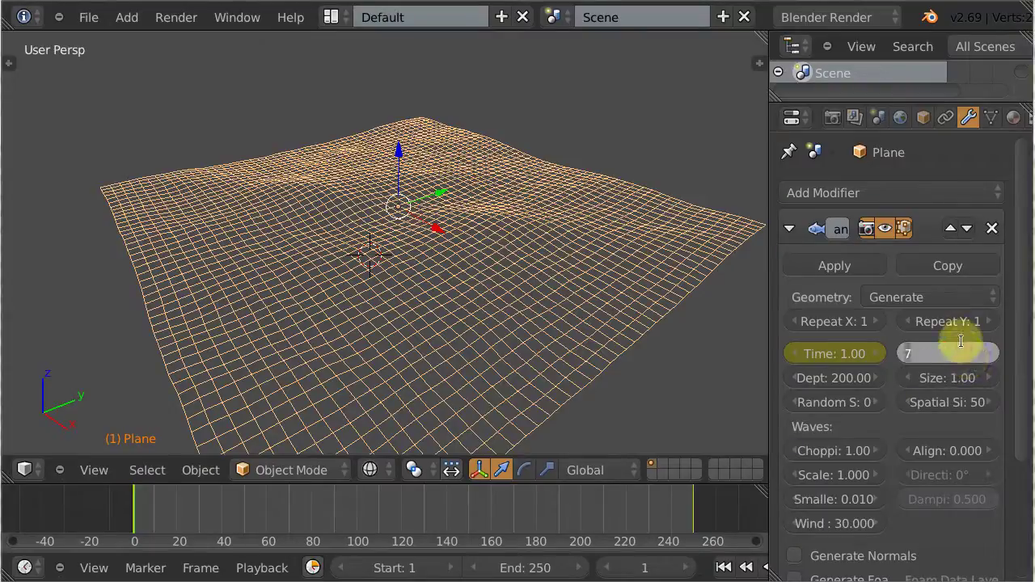
{"action": "type", "text": "14"}
{"action": "key", "text": "Return"}
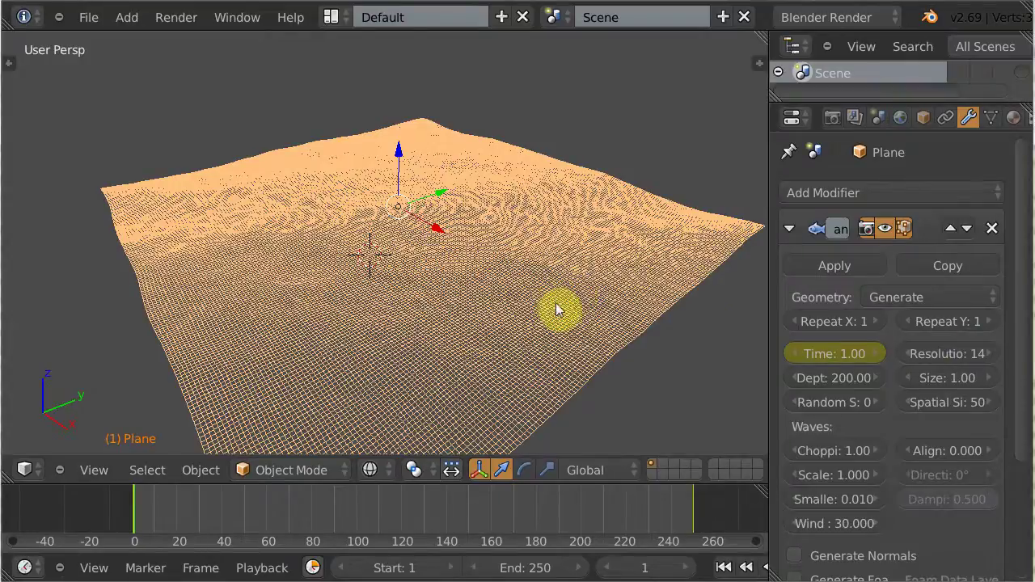
{"action": "key", "text": "z"}
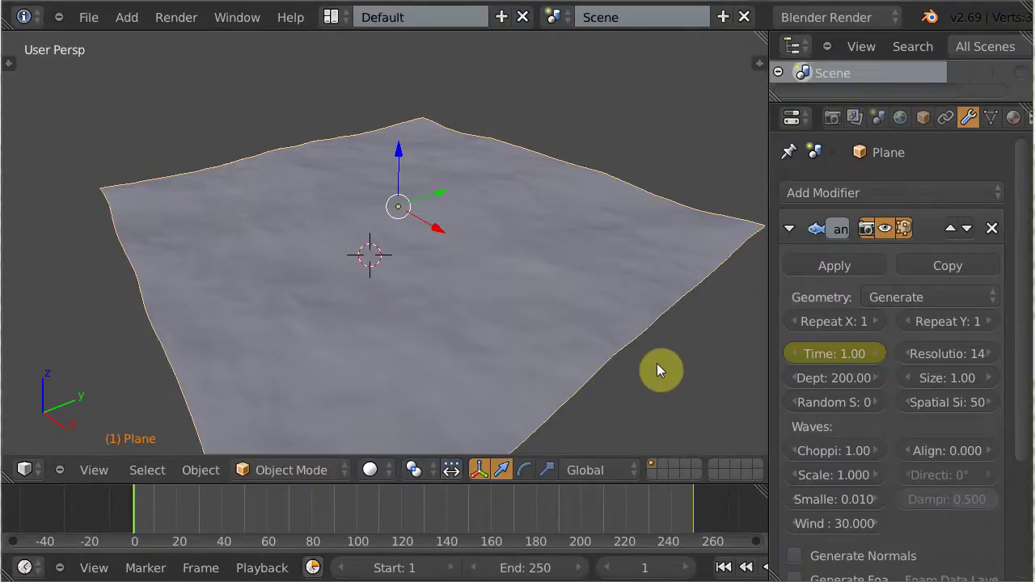
Play the high-resolution wave animation to check playback speed, stop it, and go back to frame 1.
{"action": "key", "text": "alt+a"}
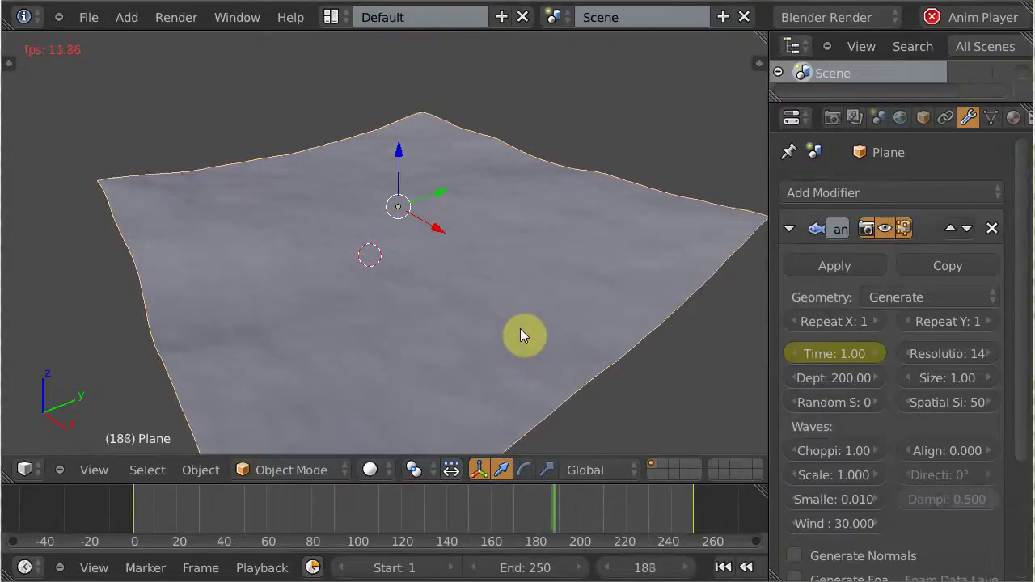
{"action": "key", "text": "alt+a"}
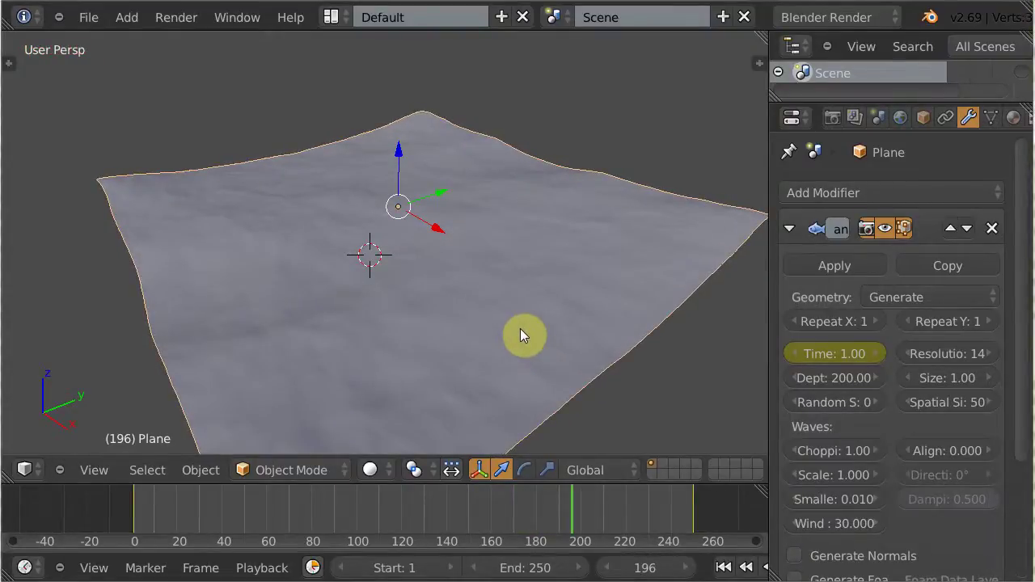
{"action": "key", "text": "shift+Left"}
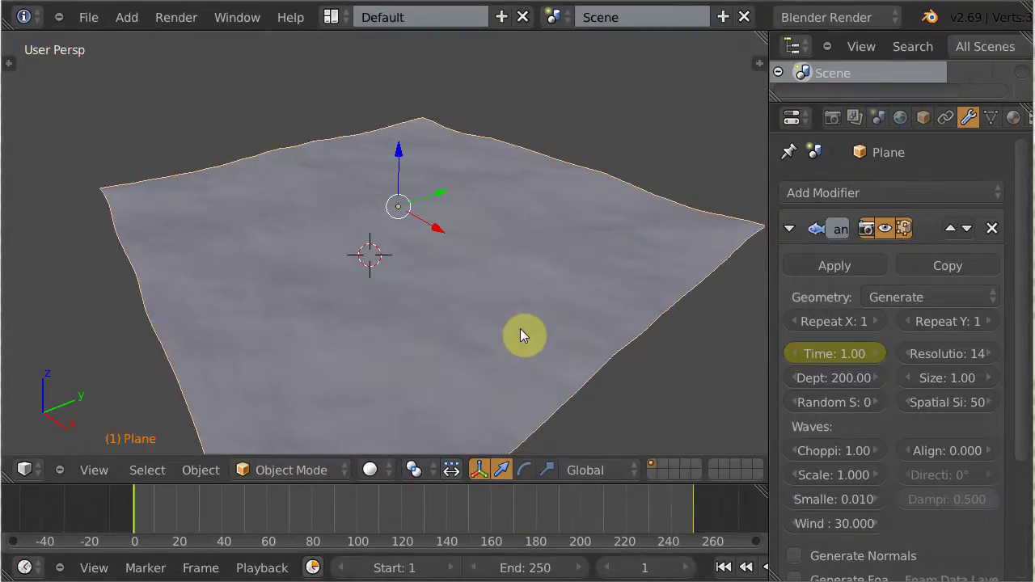
Reduce the Ocean modifier's Resolution to 7, and settle on a value of 10.
{"action": "left_click", "coordinate": [958, 351]}
{"action": "type", "text": "7"}
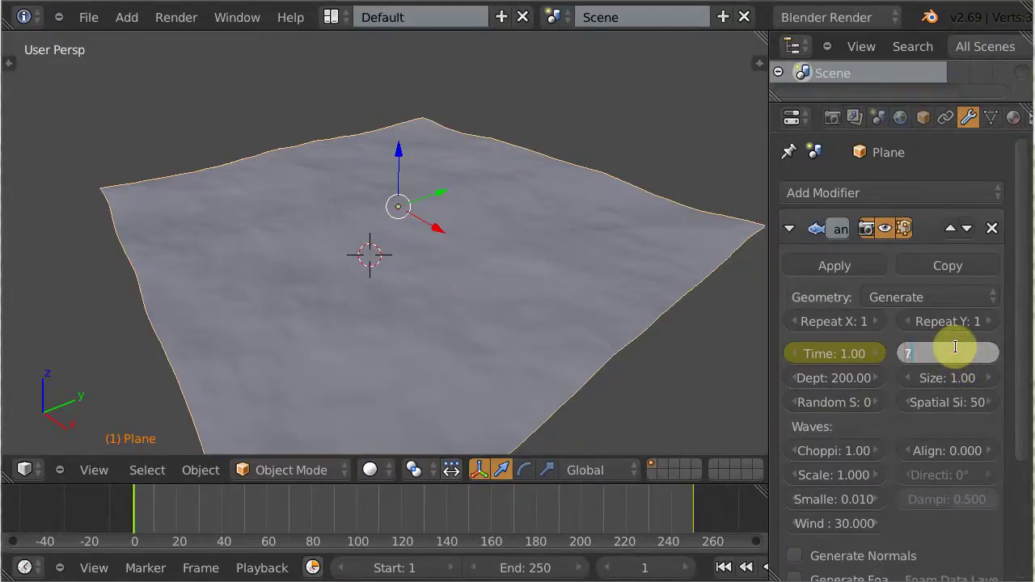
{"action": "key", "text": "Return"}
{"action": "left_click", "coordinate": [958, 356]}
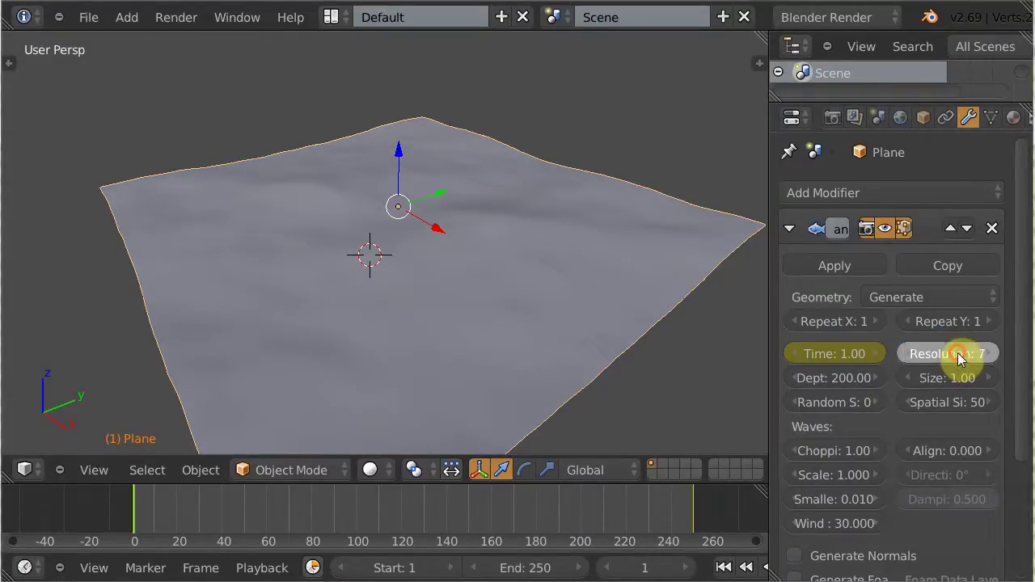
{"action": "type", "text": "10"}
{"action": "key", "text": "Return"}
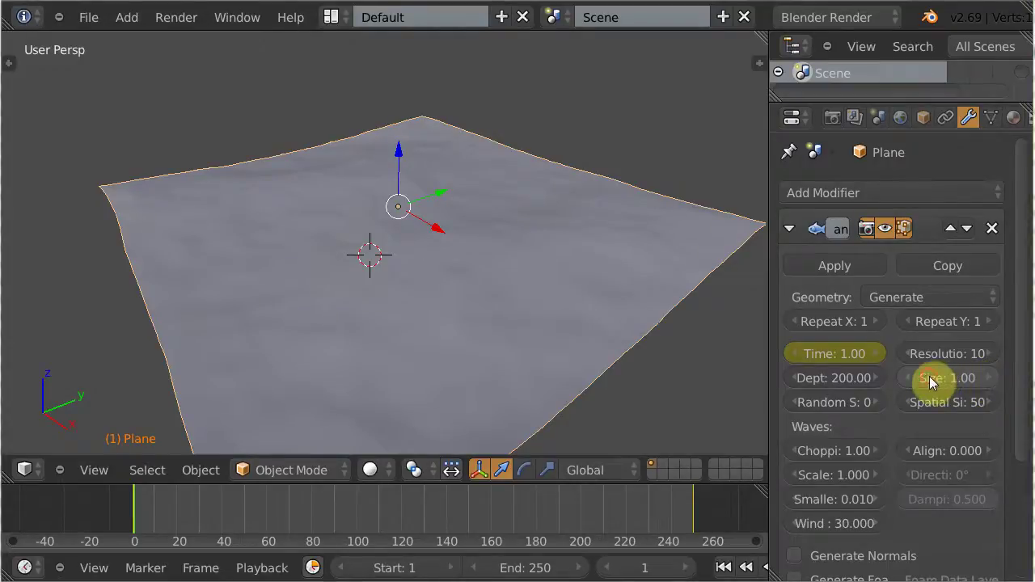
Set the Ocean modifier's Size to 0.80 and Spatial Size to 25, and check the mesh briefly in wireframe.
{"action": "left_click_drag", "start_coordinate": [929, 376], "coordinate": [943, 380]}
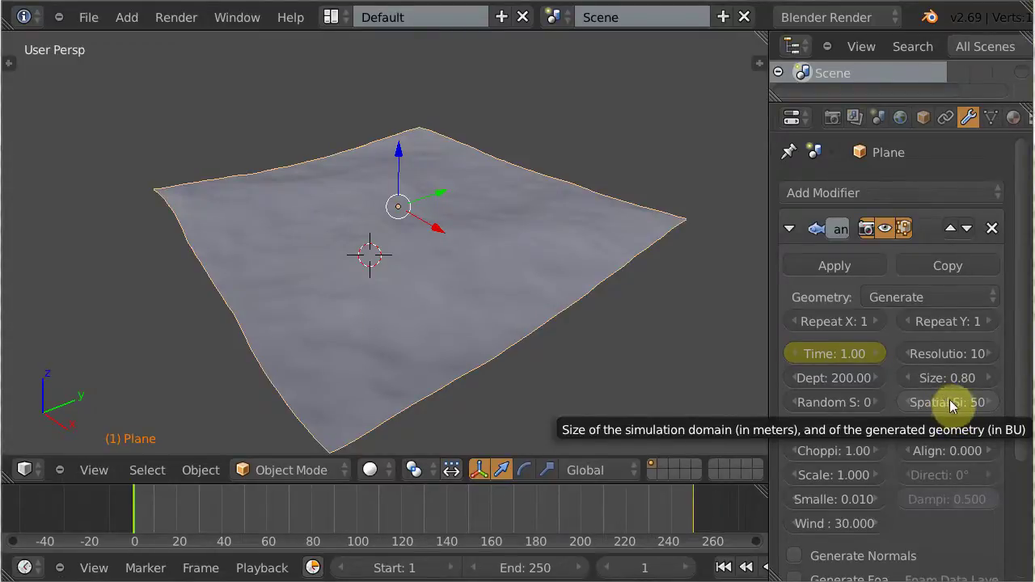
{"action": "left_click", "coordinate": [957, 402]}
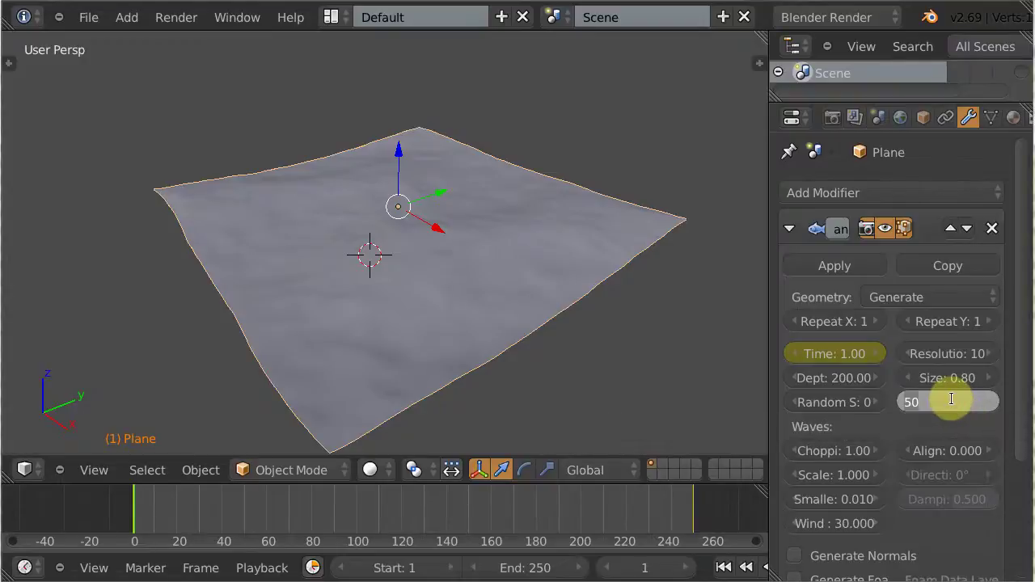
{"action": "type", "text": "25"}
{"action": "key", "text": "Return"}
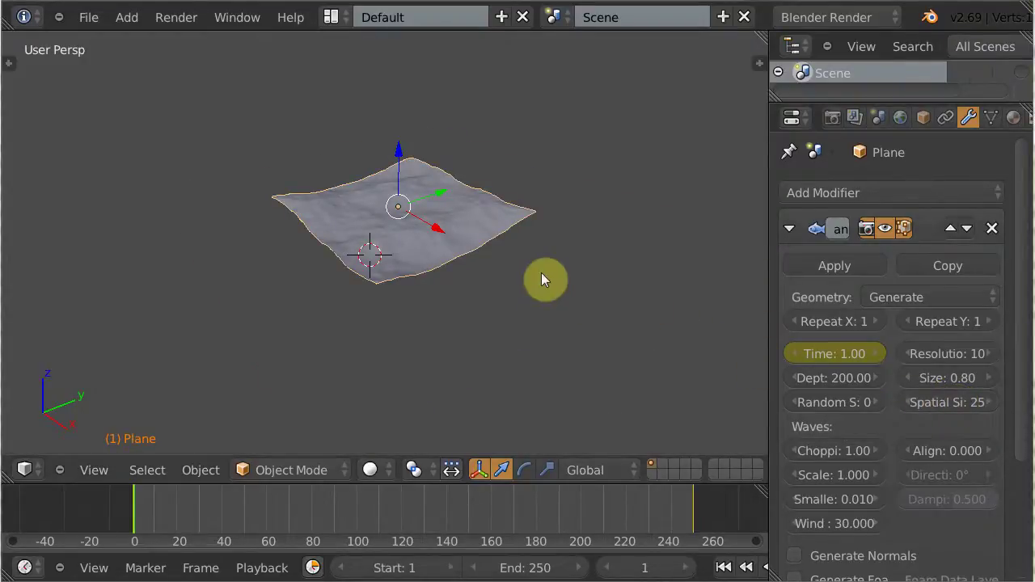
{"action": "scroll", "coordinate": [541, 273], "scroll_direction": "up", "scroll_amount": 6}
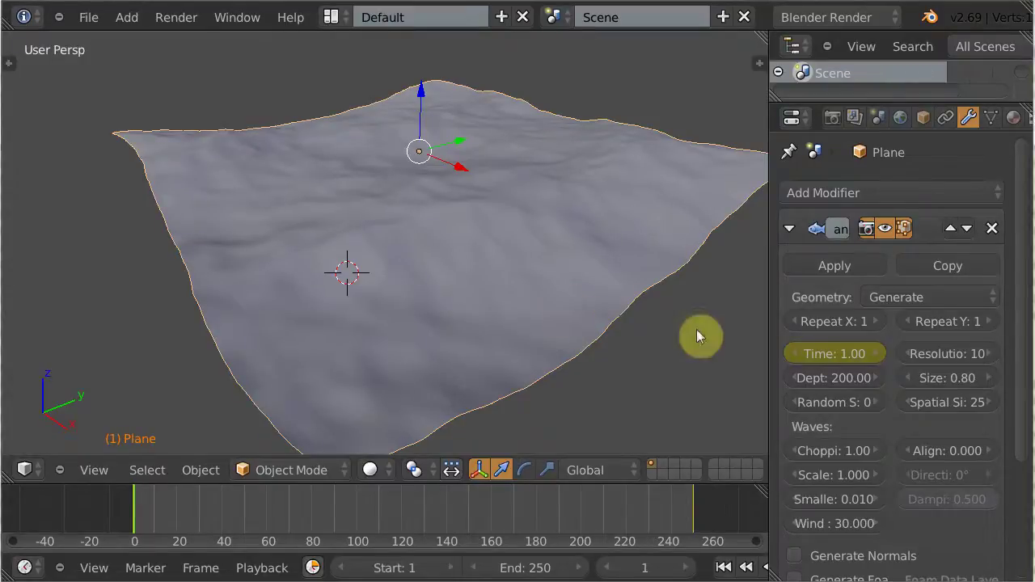
{"action": "key", "text": "z"}
{"action": "key", "text": "z"}
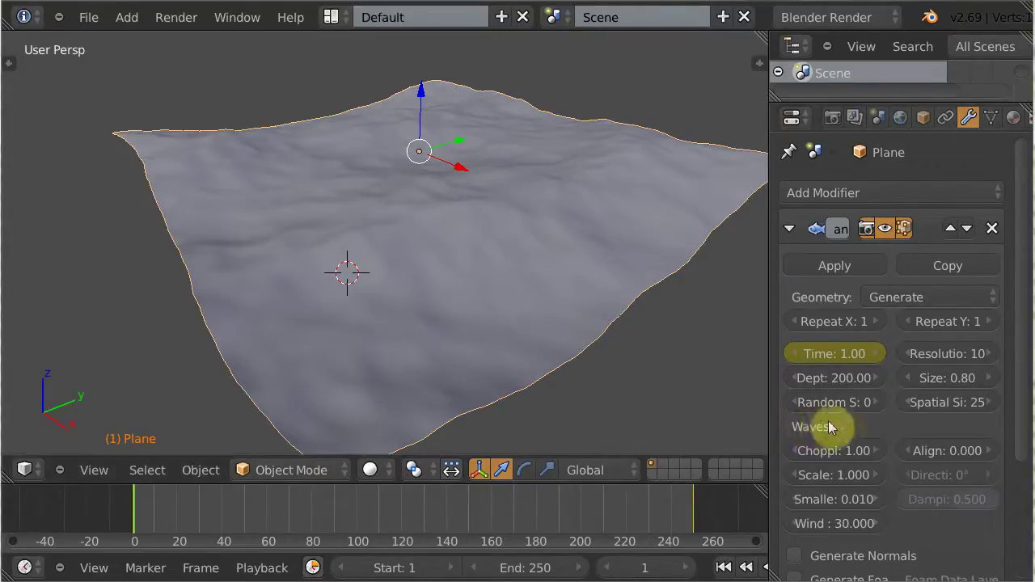
Widen the properties editor slightly and raise the Ocean modifier's Random Seed one value at a time to 4.
{"action": "left_click_drag", "start_coordinate": [769, 404], "coordinate": [752, 404]}
{"action": "left_click", "coordinate": [867, 402]}
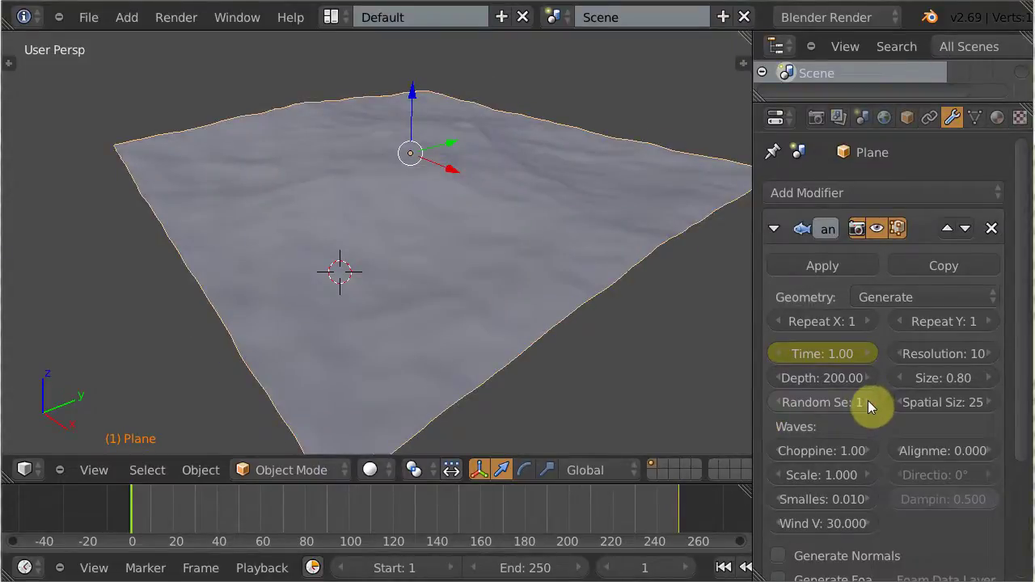
{"action": "left_click", "coordinate": [866, 401]}
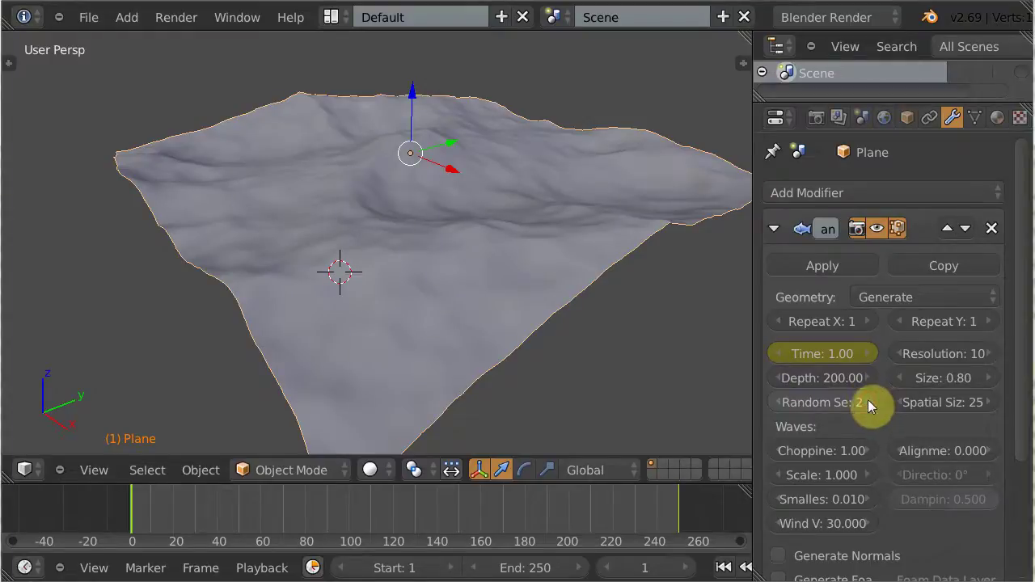
{"action": "left_click", "coordinate": [867, 401]}
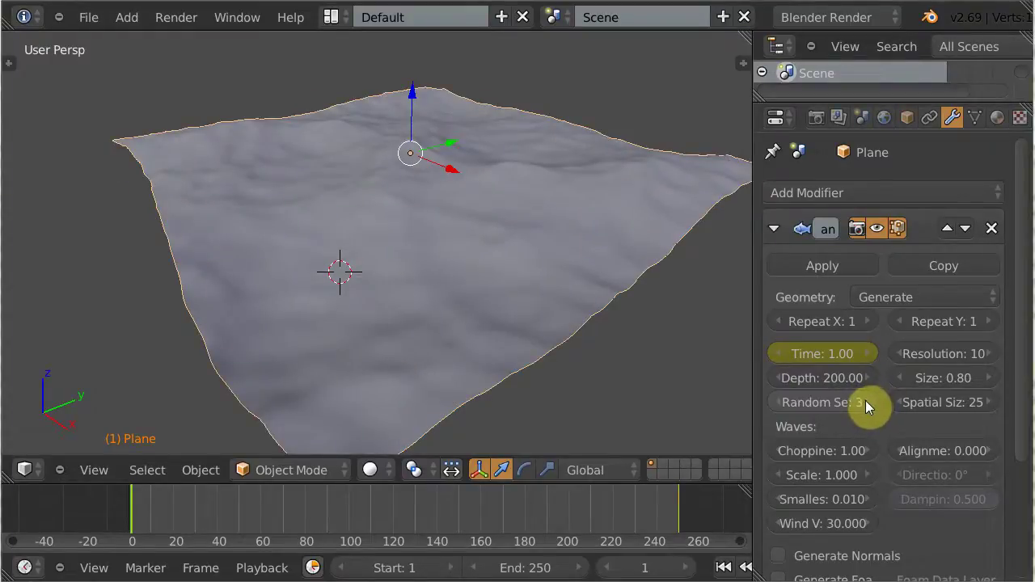
{"action": "left_click", "coordinate": [866, 401]}
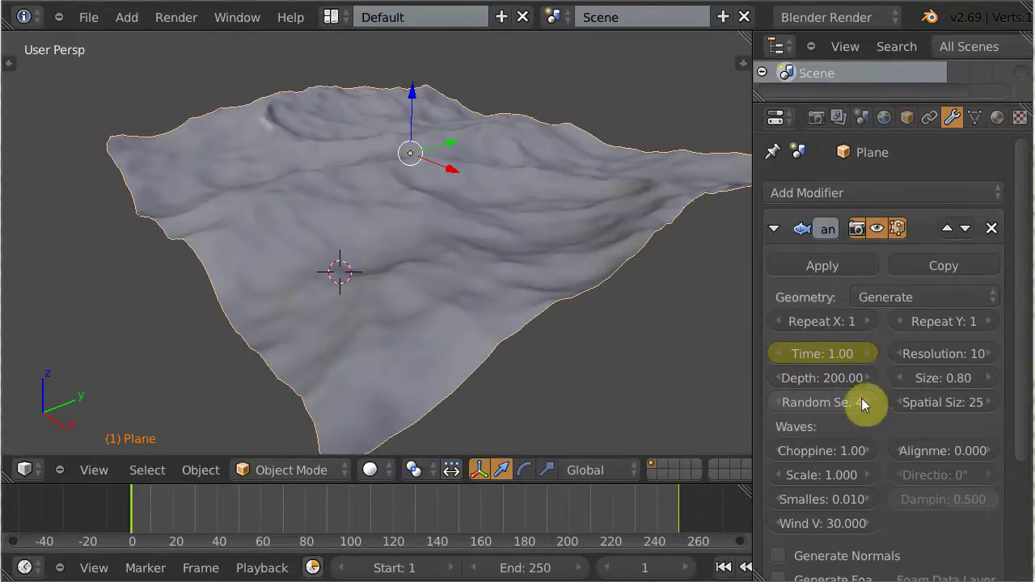
Lower the Ocean modifier's Random Seed to 2, try 3 again, and return it to 0.
{"action": "left_click", "coordinate": [781, 402]}
{"action": "left_click", "coordinate": [780, 402]}
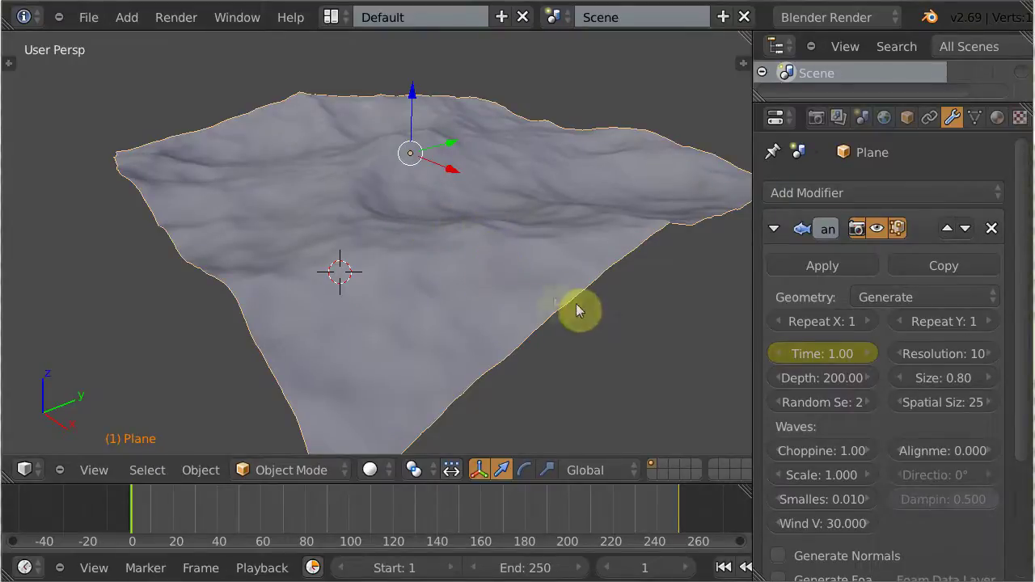
{"action": "left_click", "coordinate": [865, 403]}
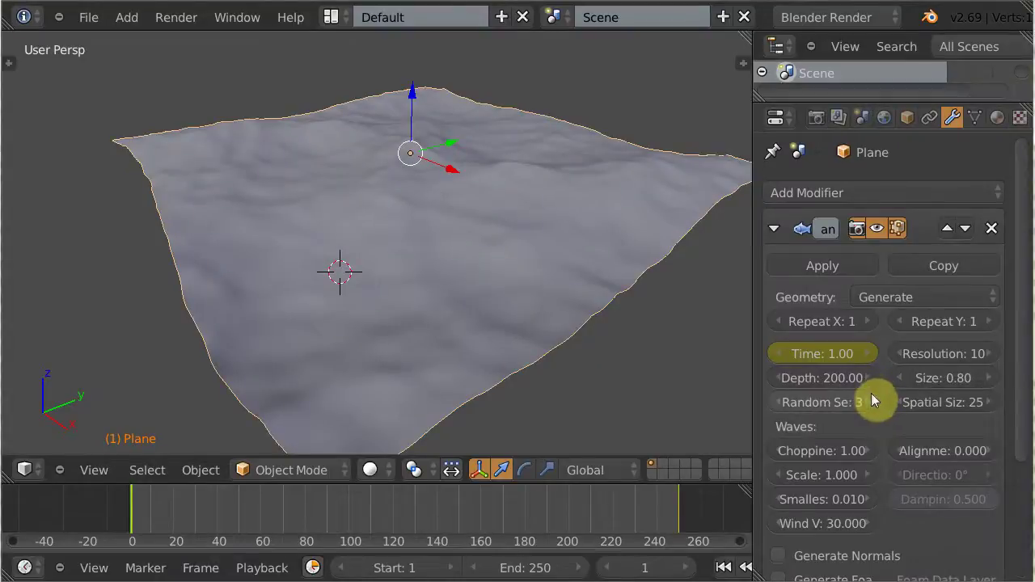
{"action": "left_click", "coordinate": [779, 403]}
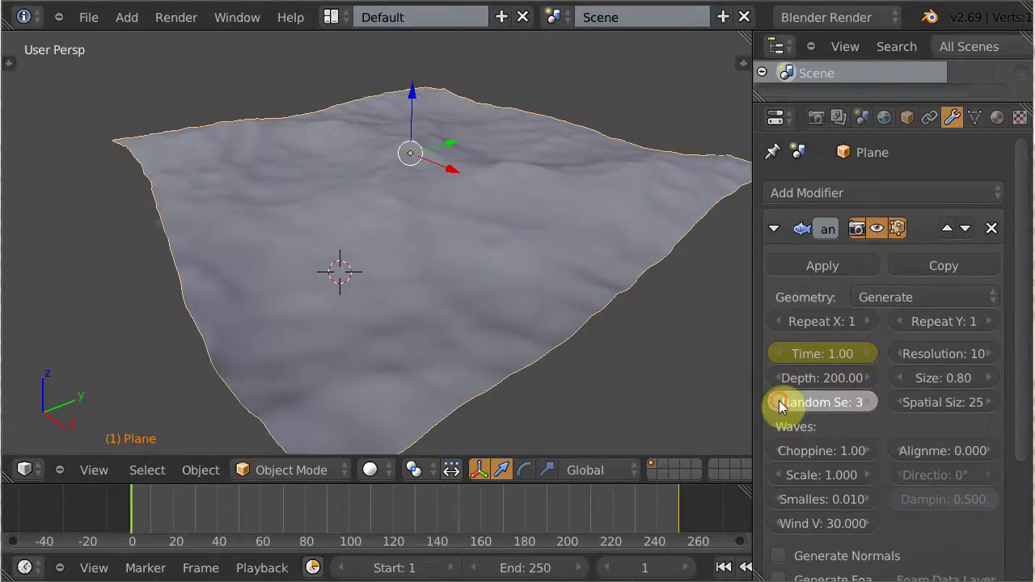
{"action": "left_click", "coordinate": [780, 401]}
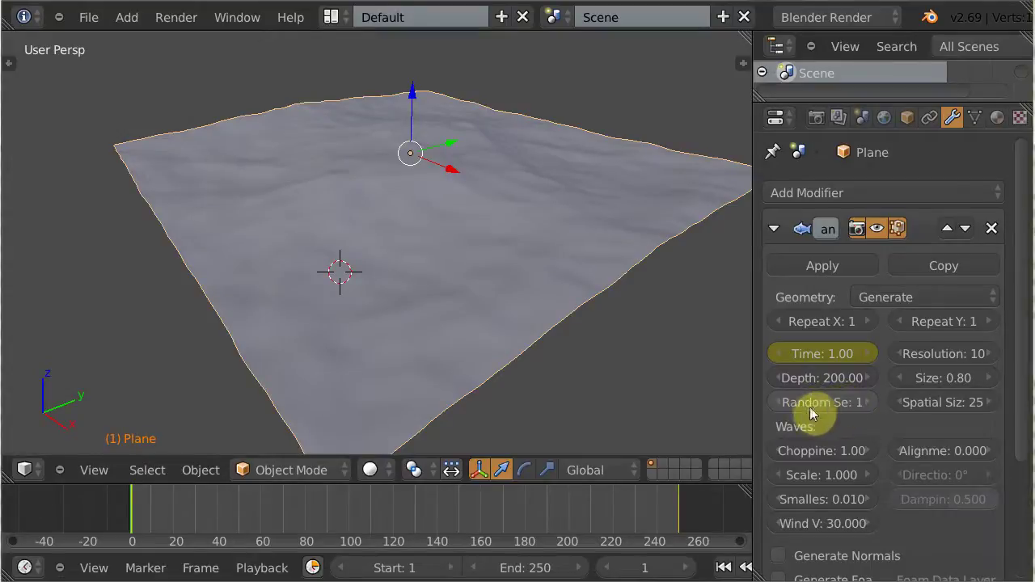
{"action": "scroll", "coordinate": [812, 402], "scroll_direction": "down", "scroll_amount": 1, "text": "ctrl"}
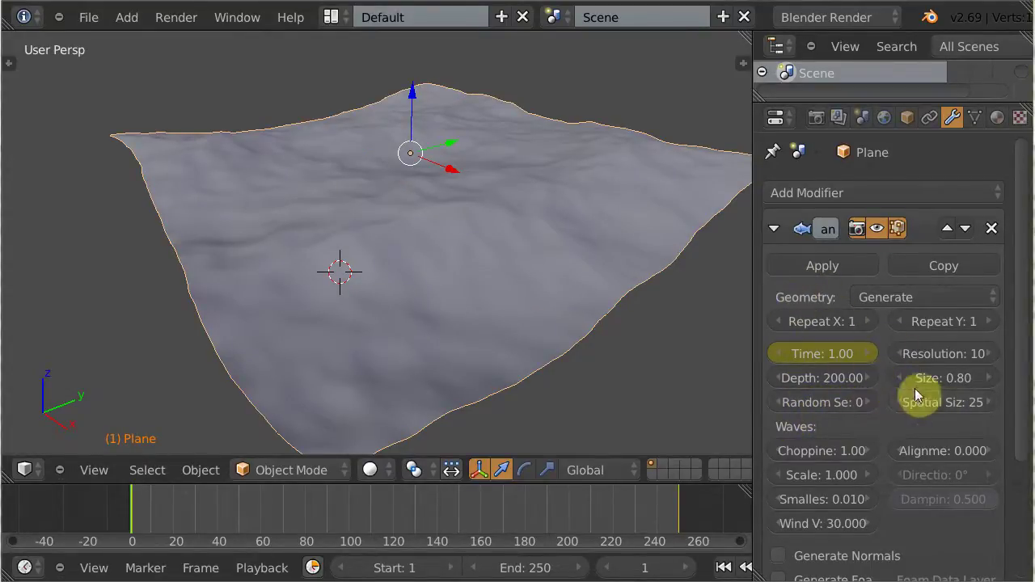
Bring the Ocean modifier's Waves settings into view and widen the properties editor so their labels are easier to read.
{"action": "scroll", "coordinate": [1027, 419], "scroll_direction": "down", "scroll_amount": 2}
{"action": "scroll", "coordinate": [1023, 428], "scroll_direction": "down", "scroll_amount": 2}
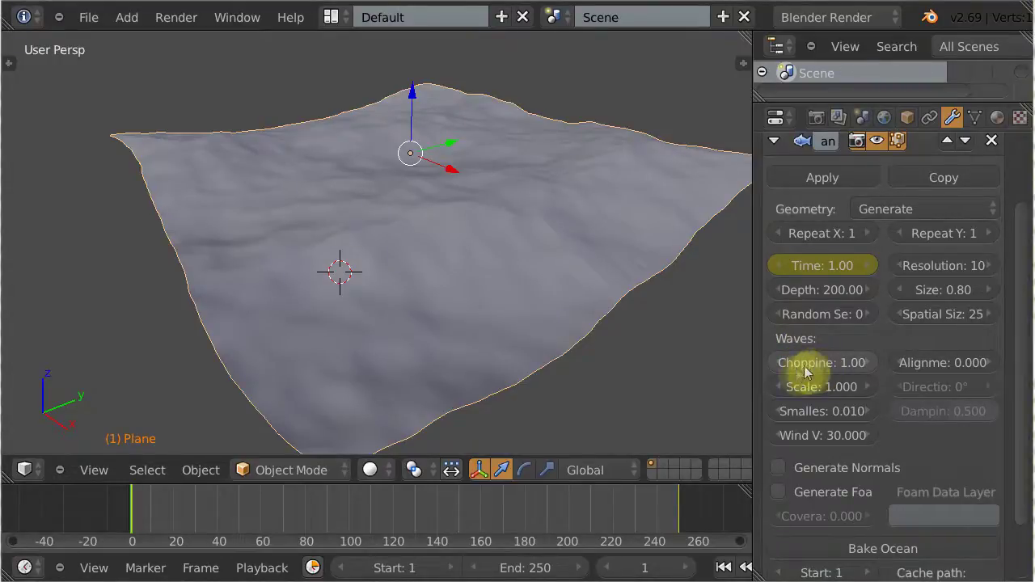
{"action": "left_click_drag", "start_coordinate": [752, 379], "coordinate": [723, 377]}
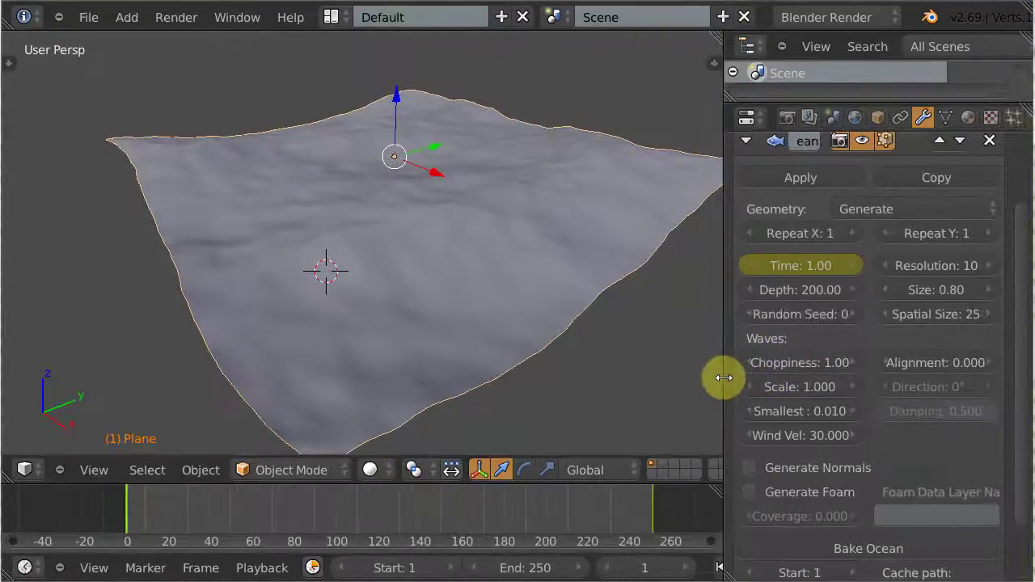
Set the Ocean modifier's Choppiness to 0, play the animation to check the waves, and return to the first frame.
{"action": "left_click_drag", "start_coordinate": [802, 365], "coordinate": [827, 365]}
{"action": "left_click", "coordinate": [808, 363]}
{"action": "type", "text": "0"}
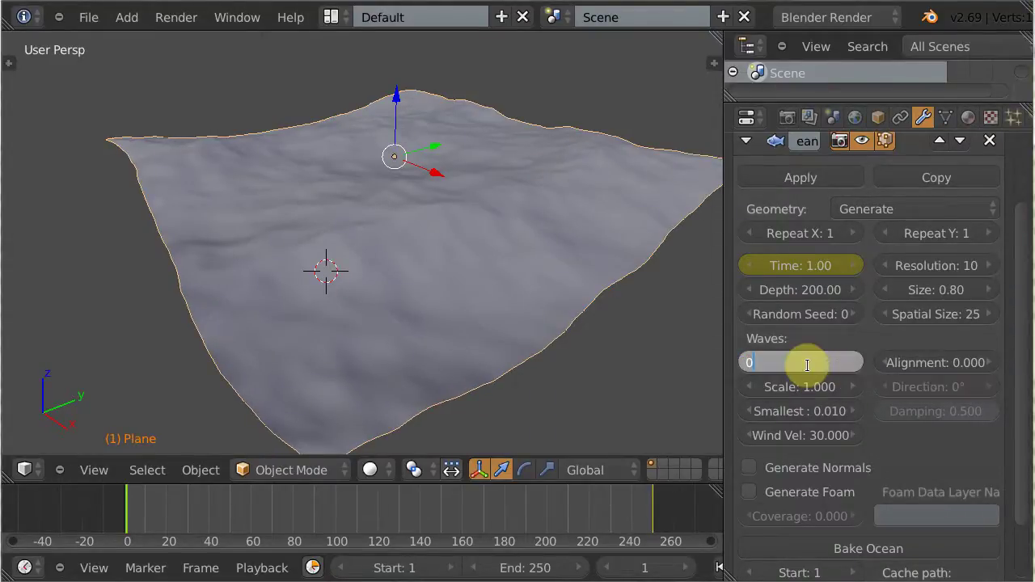
{"action": "key", "text": "Return"}
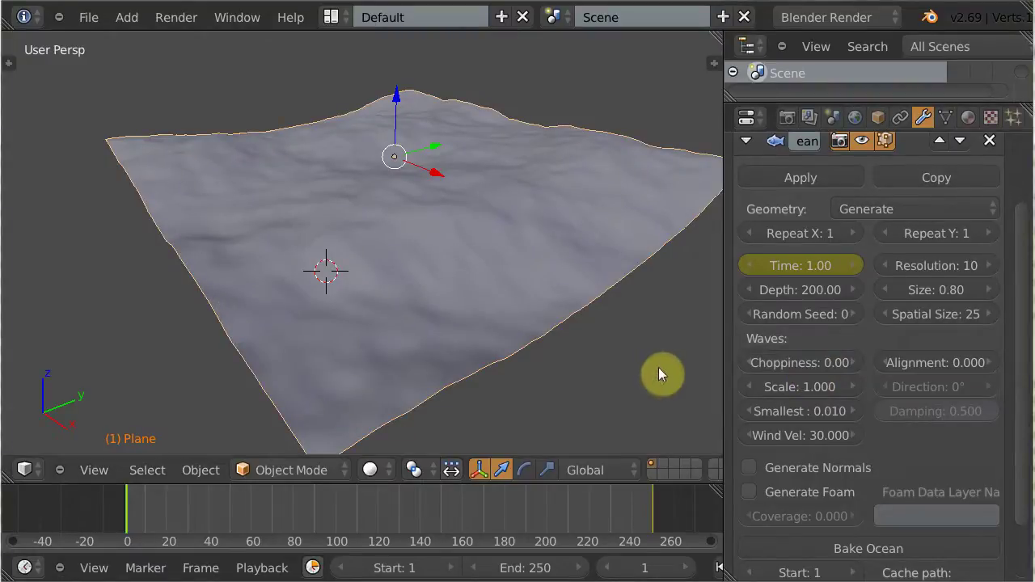
{"action": "key", "text": "alt+a"}
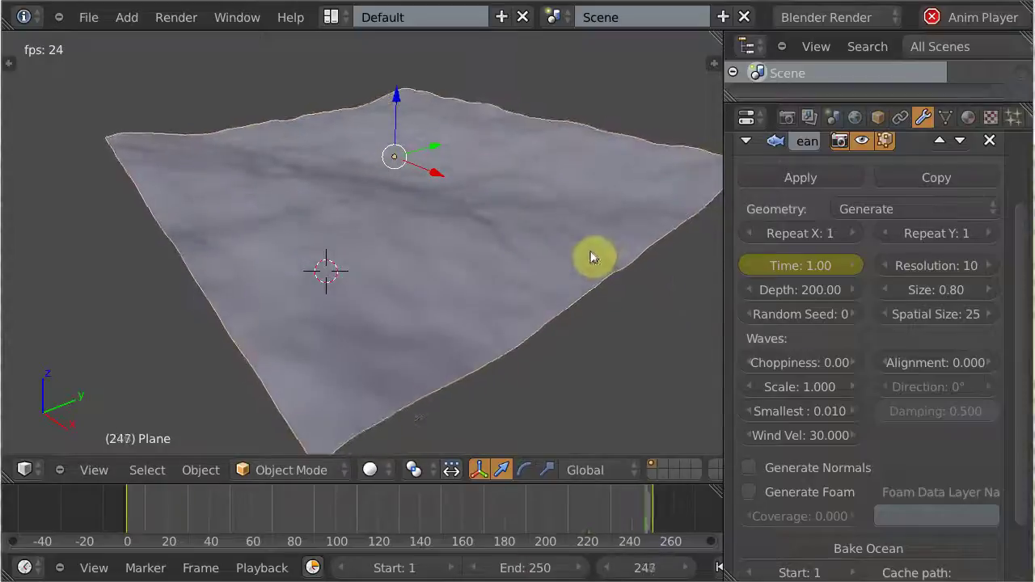
{"action": "key", "text": "alt+a"}
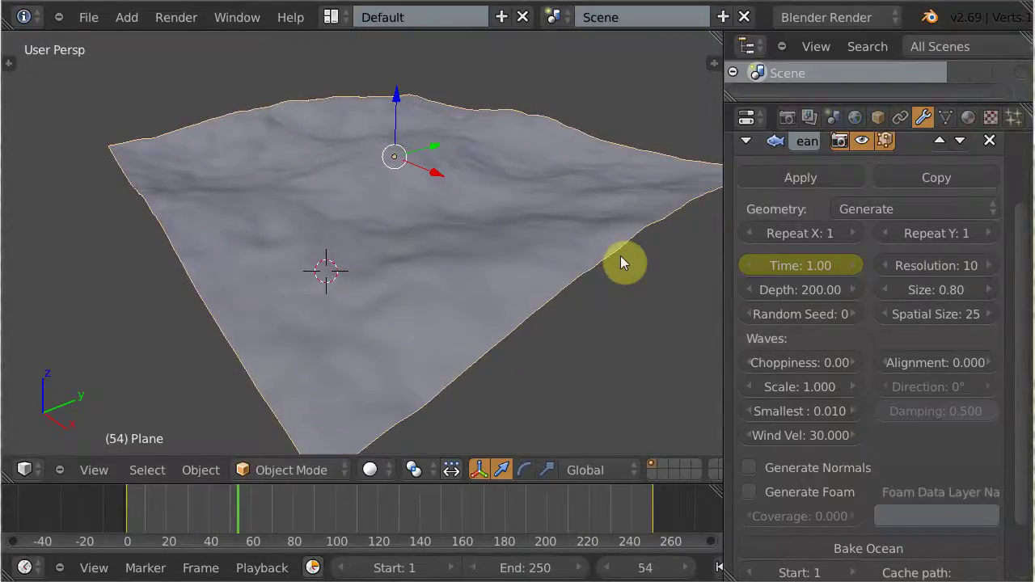
{"action": "key", "text": "shift+Left"}
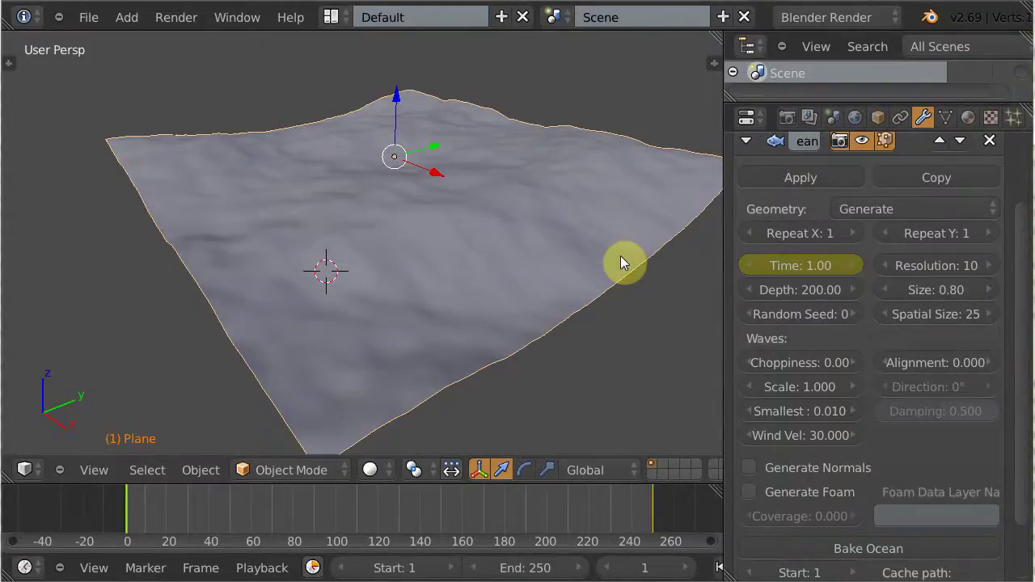
Set the Ocean modifier's Choppiness to 3 and play the animation to examine the wave peaks.
{"action": "left_click", "coordinate": [815, 362]}
{"action": "type", "text": "3"}
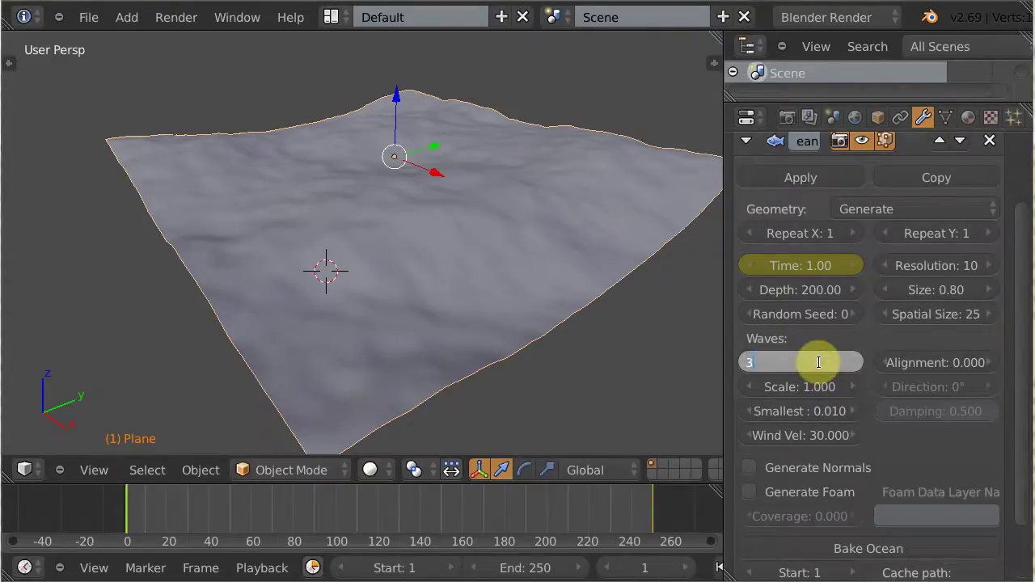
{"action": "key", "text": "Return"}
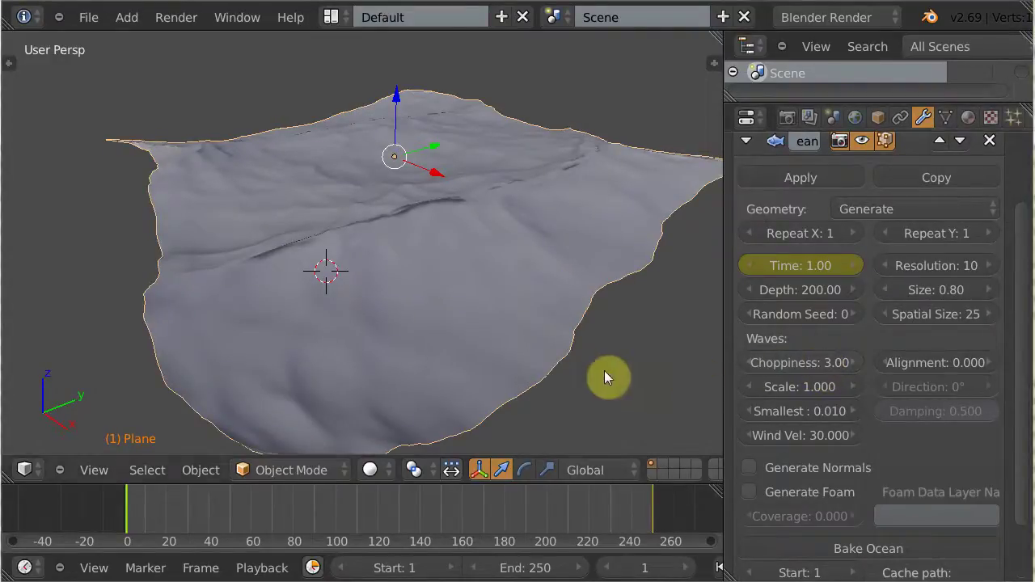
{"action": "middle_click_drag", "start_coordinate": [355, 344], "coordinate": [409, 347]}
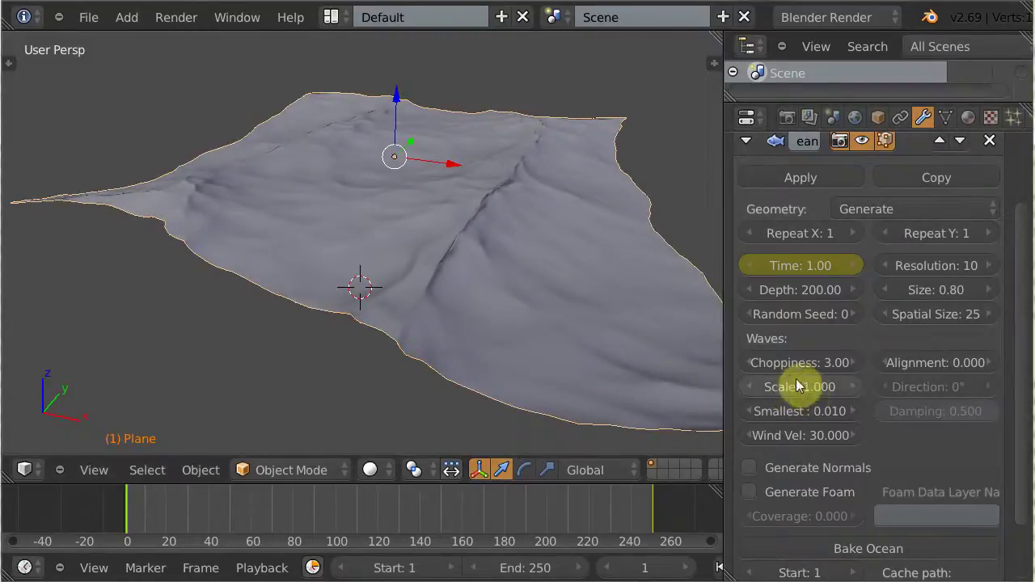
{"action": "key", "text": "alt+a"}
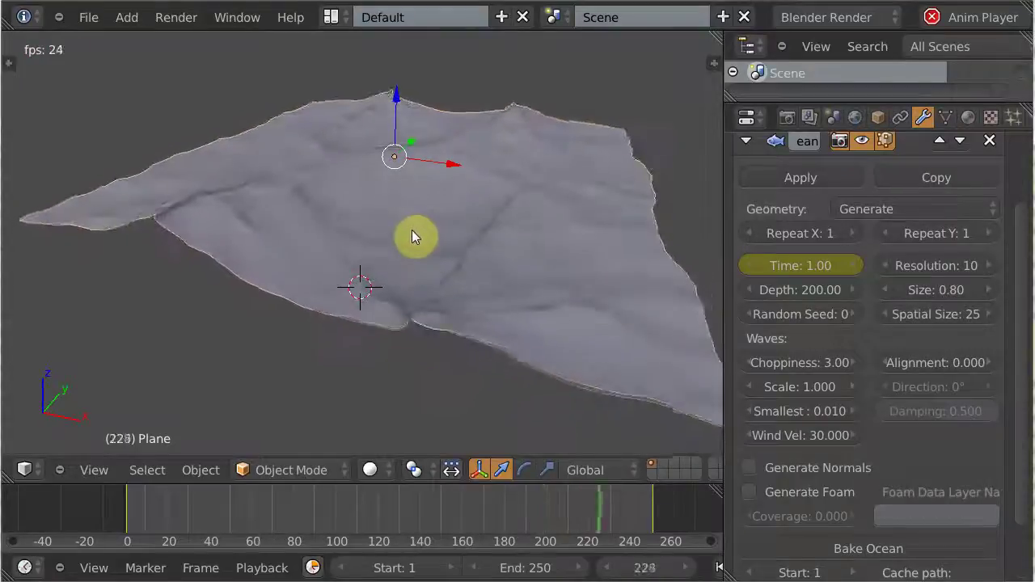
{"action": "key", "text": "alt+a"}
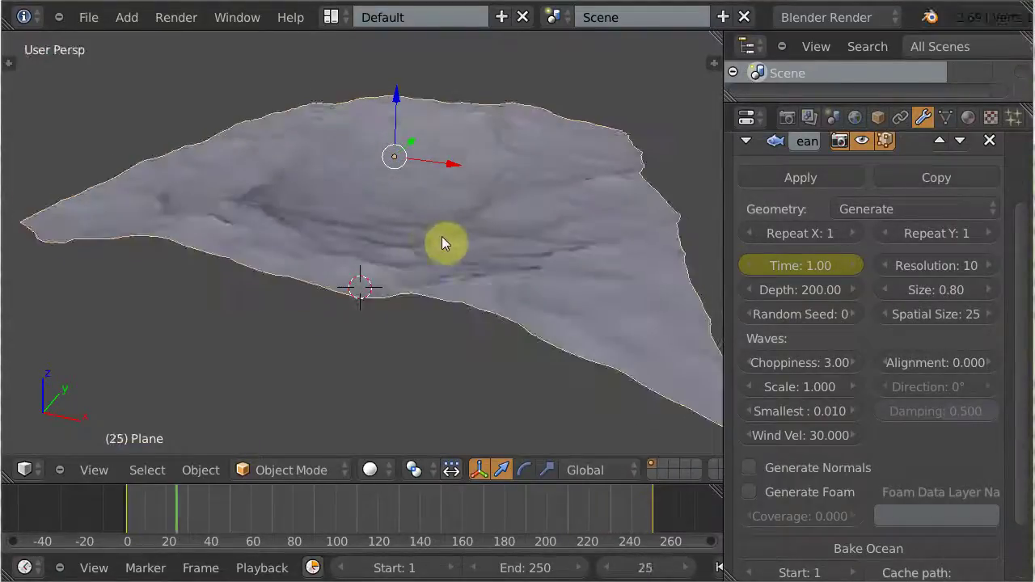
Set the Ocean modifier's Choppiness back to 1.
{"action": "left_click", "coordinate": [815, 364]}
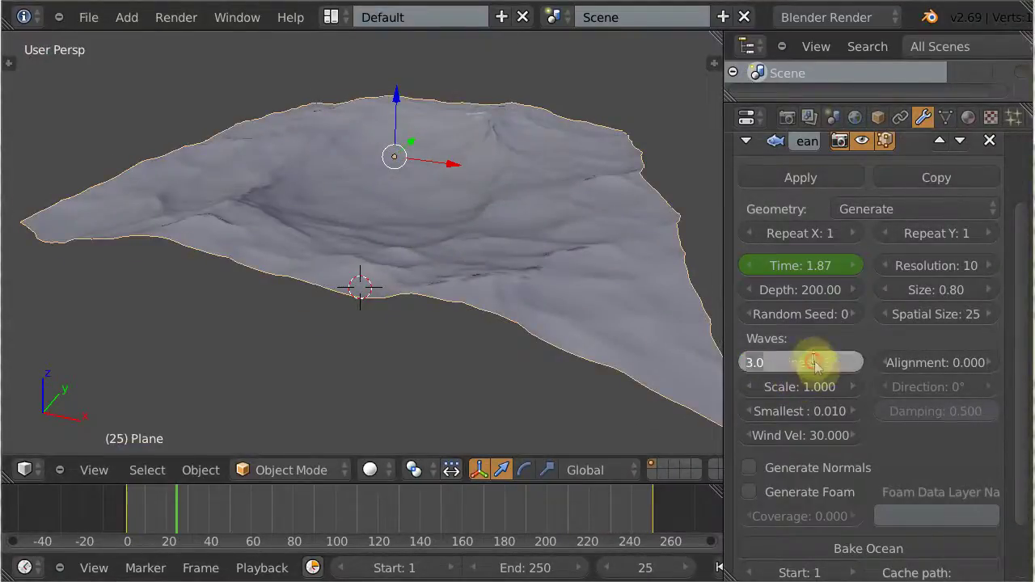
{"action": "type", "text": "1"}
{"action": "key", "text": "Return"}
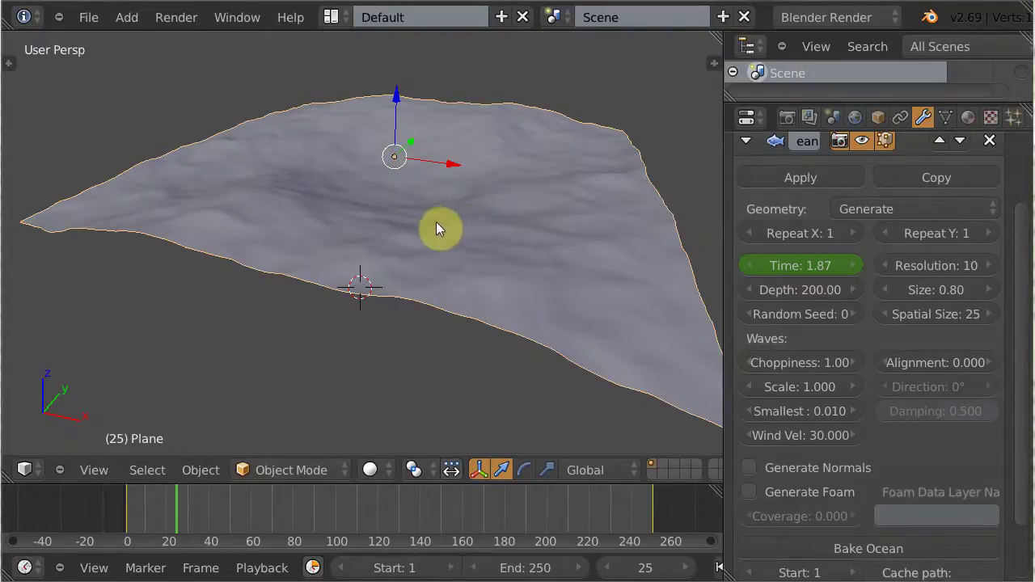
Set the Ocean modifier's wave Scale to 0, play the animation briefly, and return to the first frame.
{"action": "left_click", "coordinate": [796, 386]}
{"action": "type", "text": "1.0"}
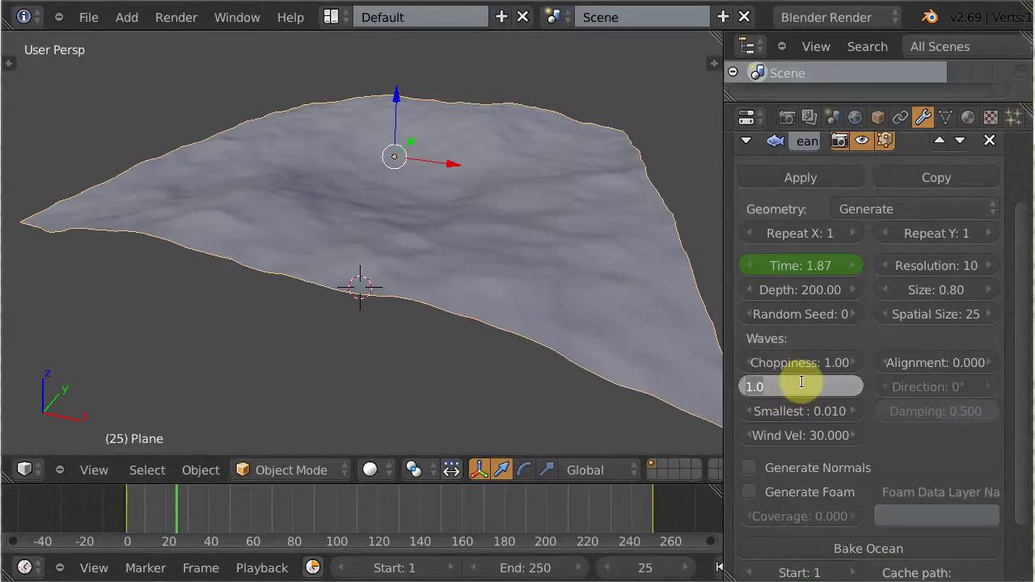
{"action": "key", "text": "Return"}
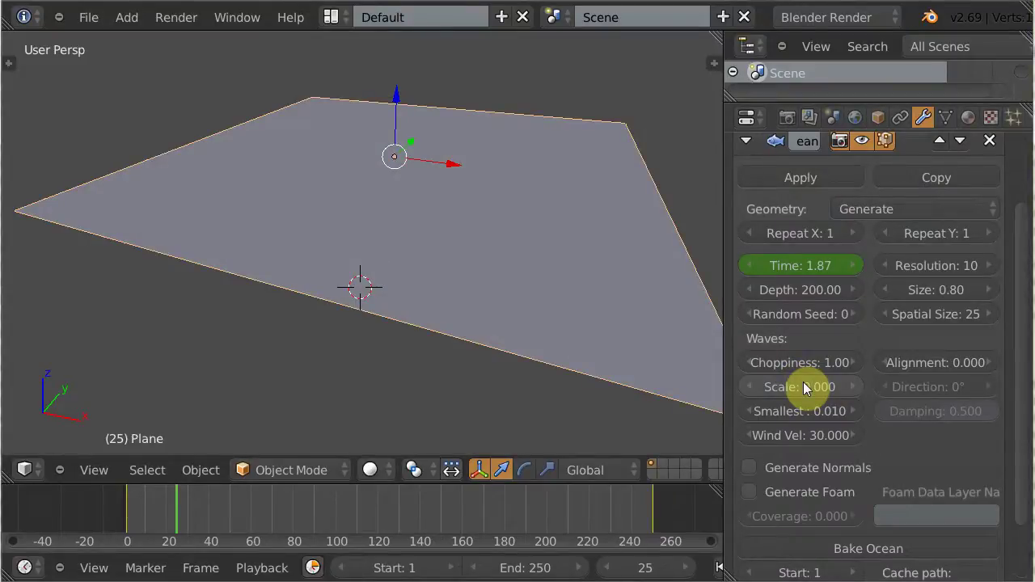
{"action": "key", "text": "alt+a"}
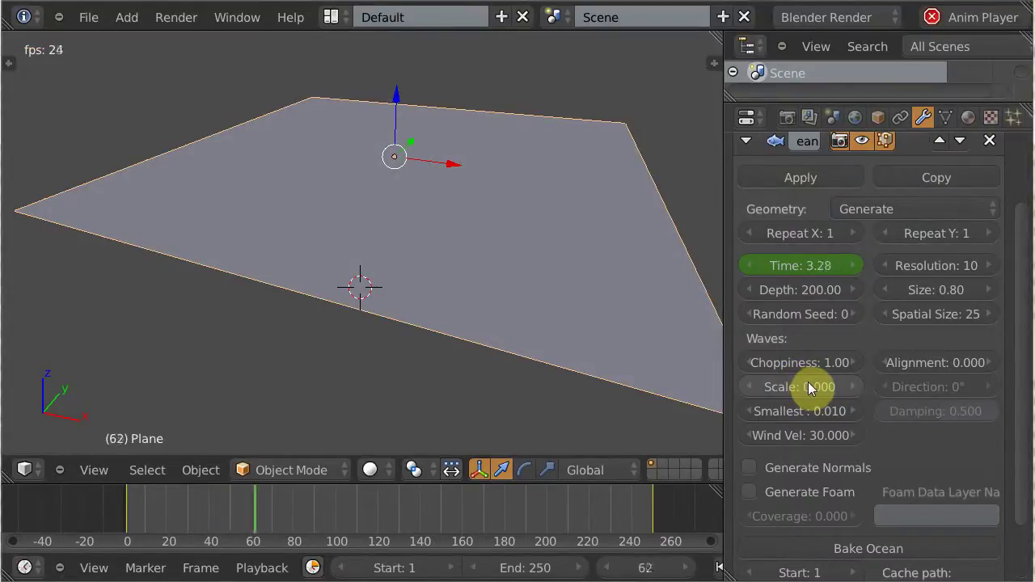
{"action": "key", "text": "alt+a"}
{"action": "key", "text": "shift+Left"}
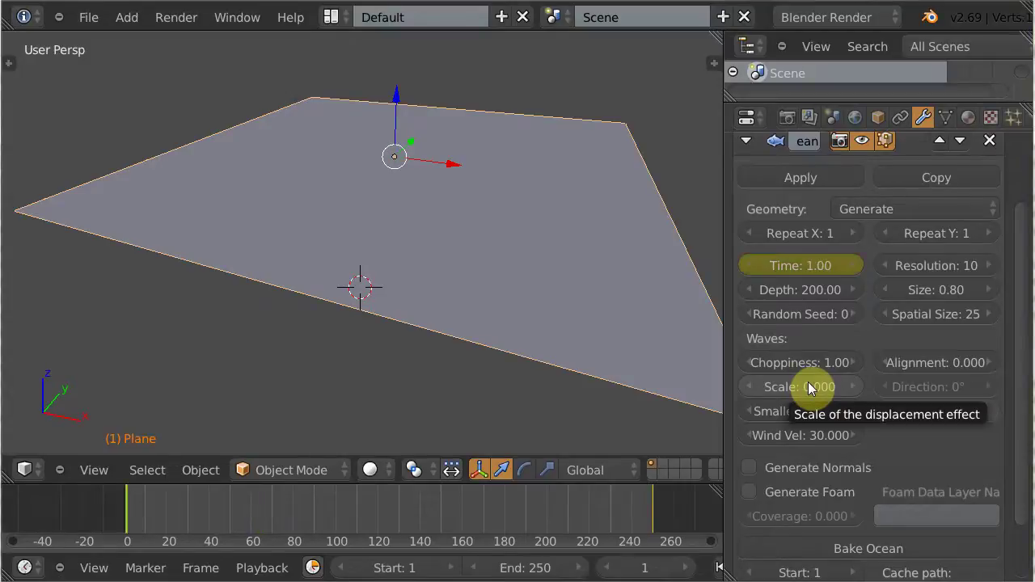
Restore the Ocean modifier's wave Scale to 1 and play part of the animation.
{"action": "left_click", "coordinate": [811, 386]}
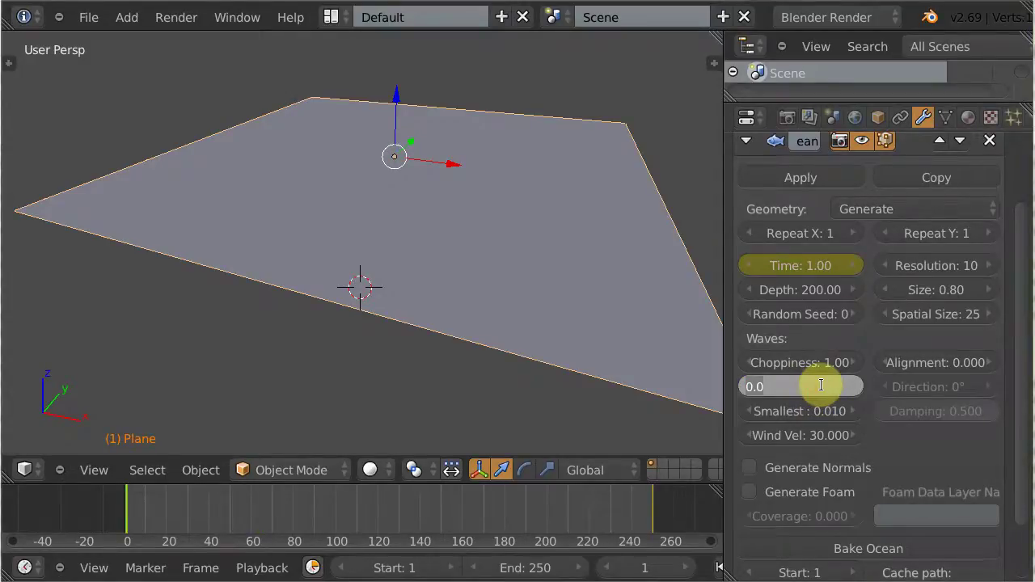
{"action": "type", "text": "1"}
{"action": "key", "text": "Return"}
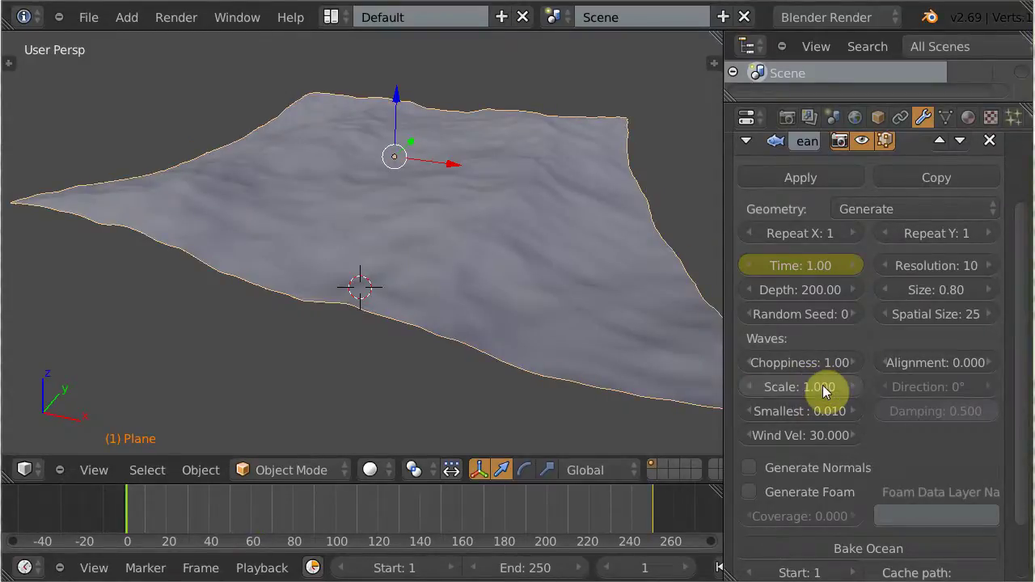
{"action": "key", "text": "alt+a"}
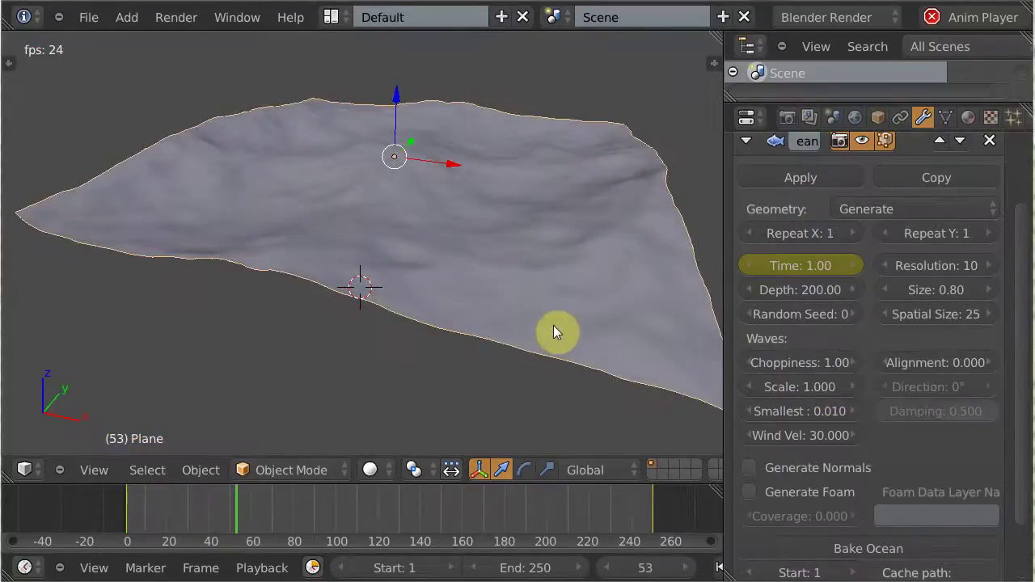
{"action": "key", "text": "alt+a"}
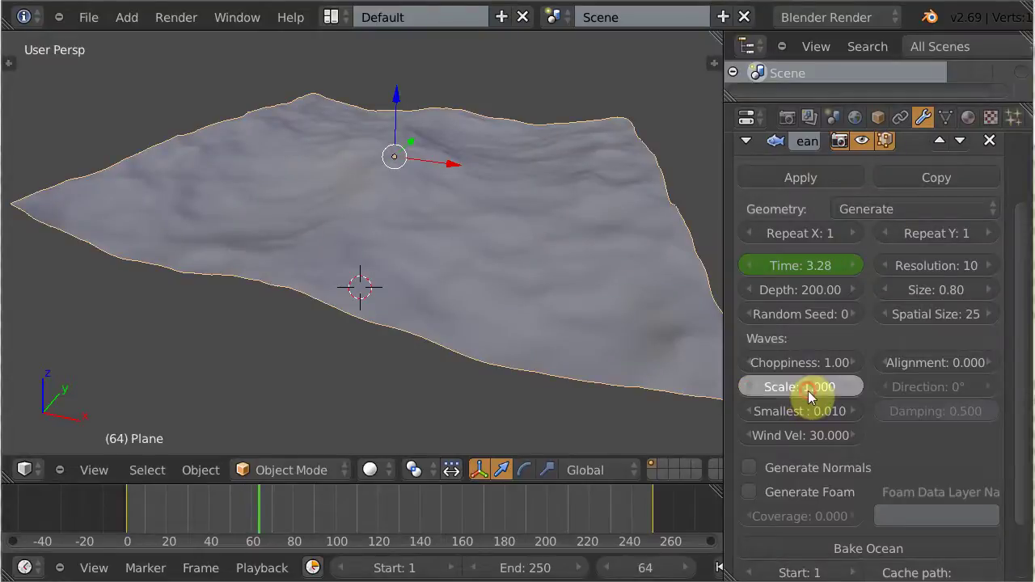
Set the Ocean modifier's wave Scale to 2, play the animation from the first frame, and rewind it.
{"action": "left_click", "coordinate": [808, 388]}
{"action": "type", "text": "3"}
{"action": "key", "text": "Return"}
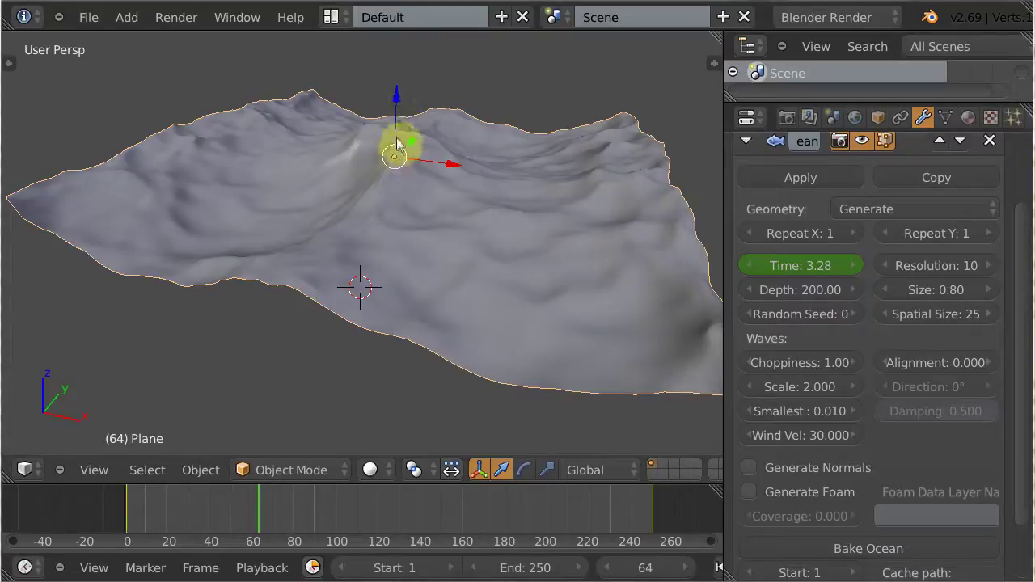
{"action": "key", "text": "shift+Left"}
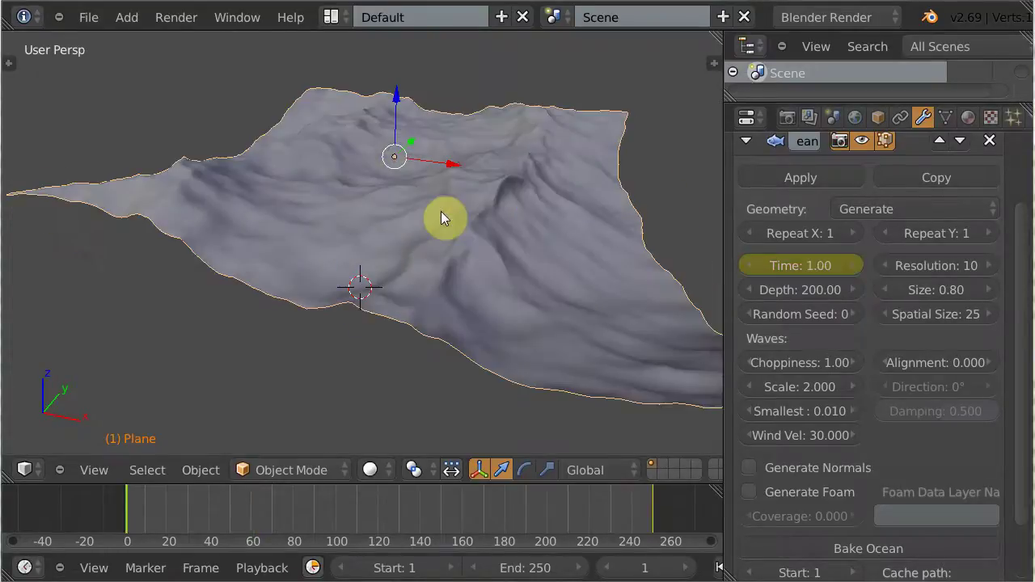
{"action": "key", "text": "alt+a"}
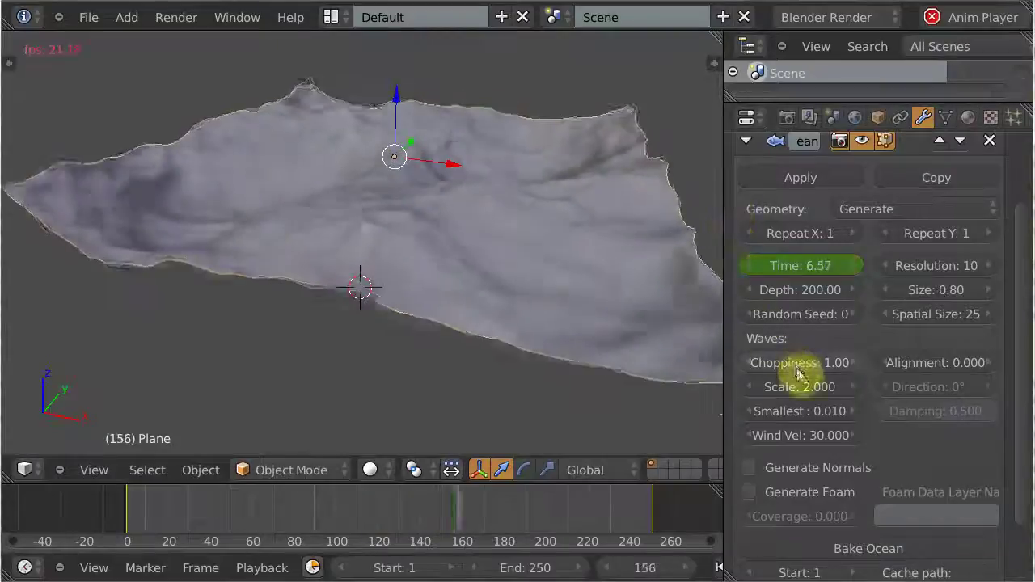
{"action": "key", "text": "alt+a"}
{"action": "key", "text": "shift+Left"}
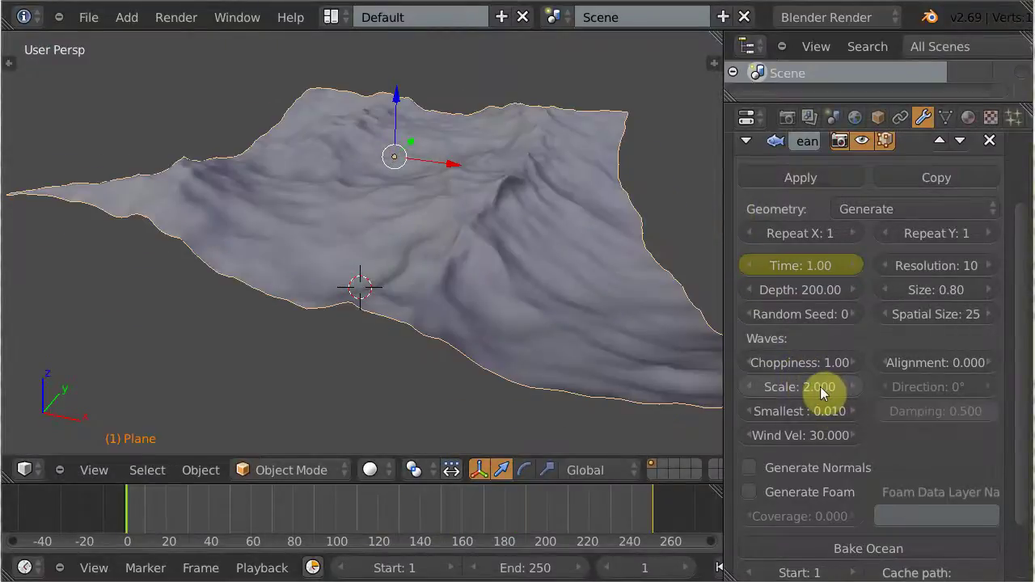
Reset the Ocean modifier's wave Scale to 1, preview the animation, and return to the first frame.
{"action": "left_click", "coordinate": [820, 386]}
{"action": "type", "text": "1"}
{"action": "key", "text": "Return"}
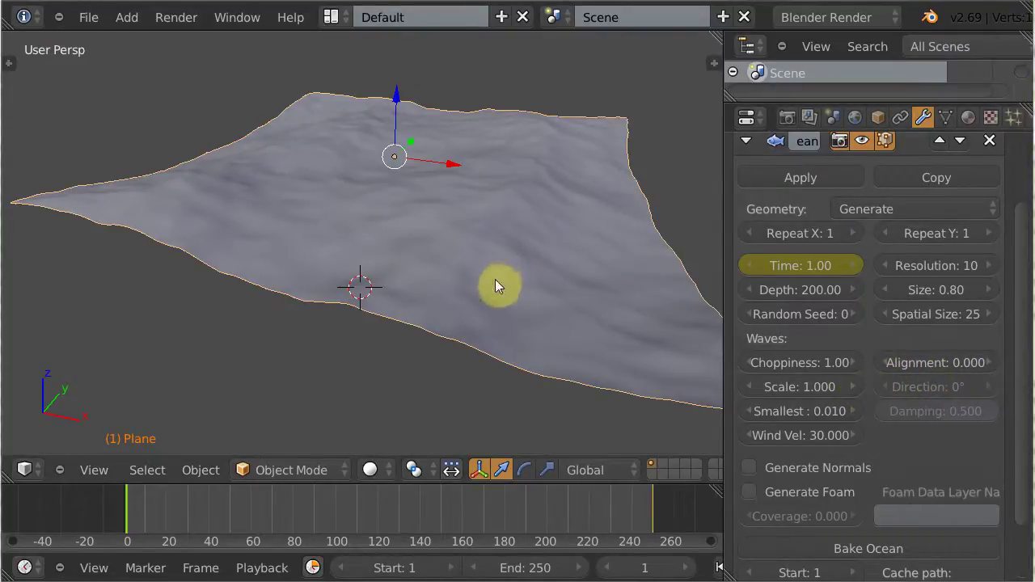
{"action": "key", "text": "alt+a"}
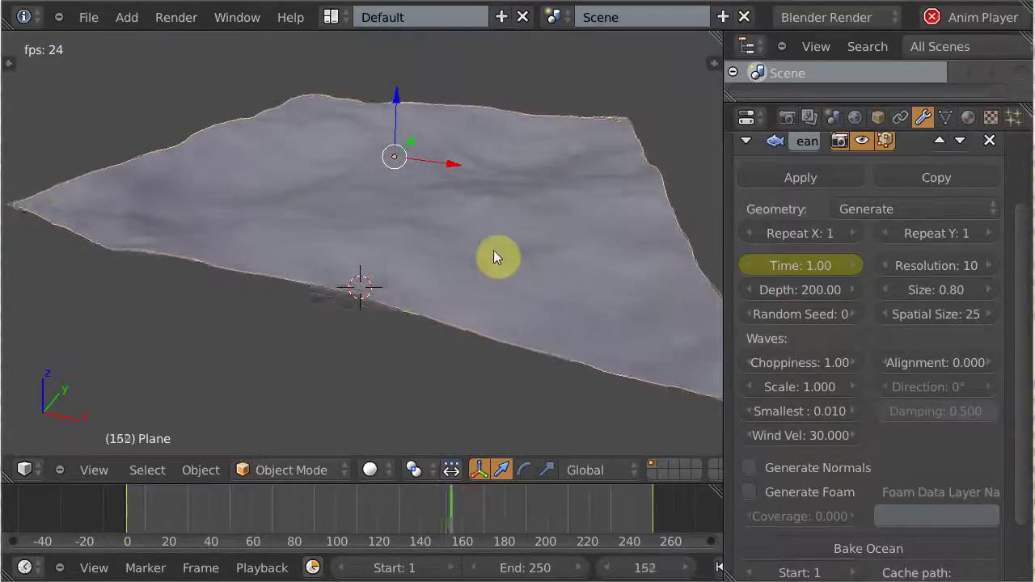
{"action": "key", "text": "alt+a"}
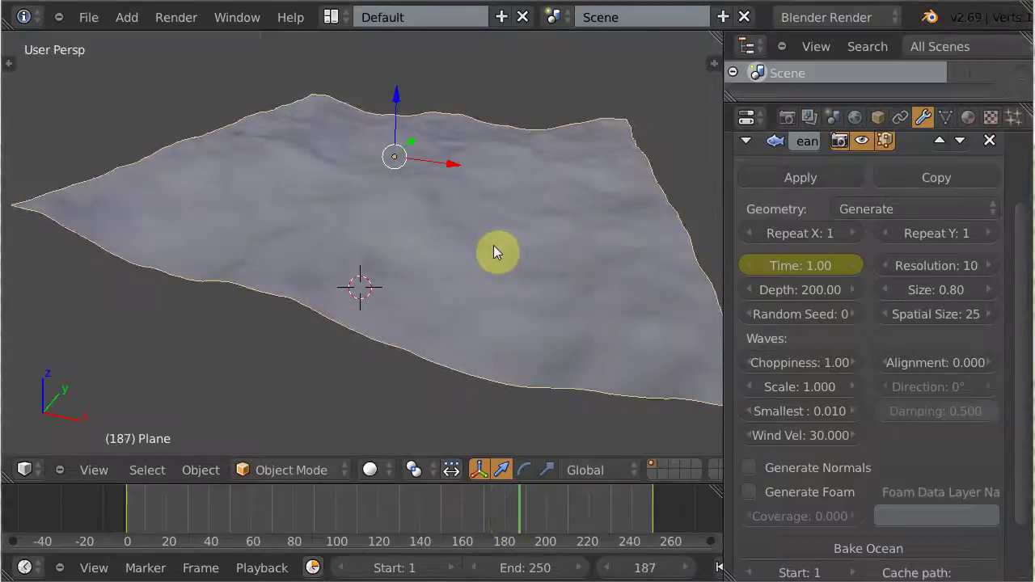
{"action": "key", "text": "shift+Left"}
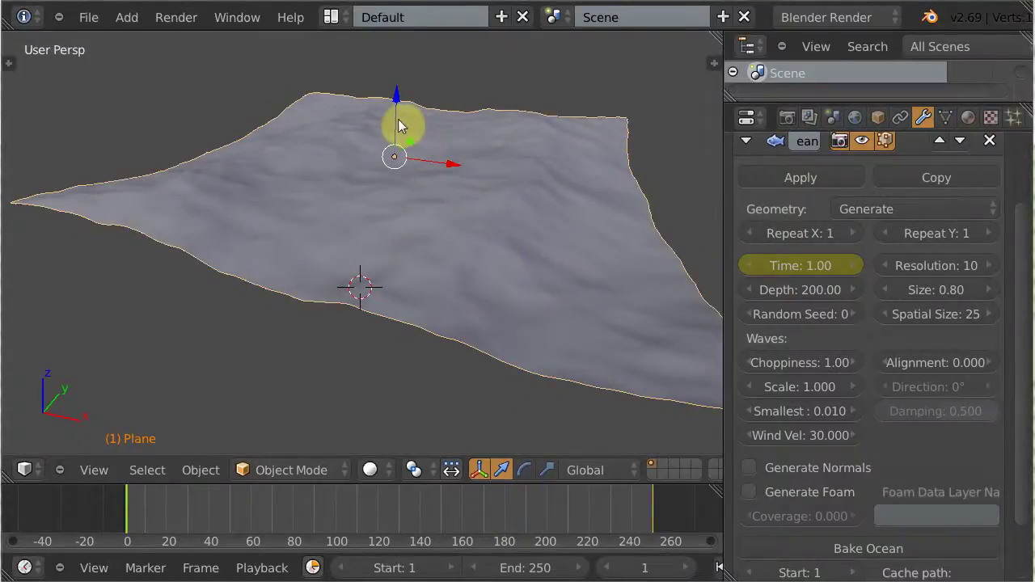
Move the ocean plane a short distance down along the Z axis.
{"action": "key", "text": "g"}
{"action": "key", "text": "z"}
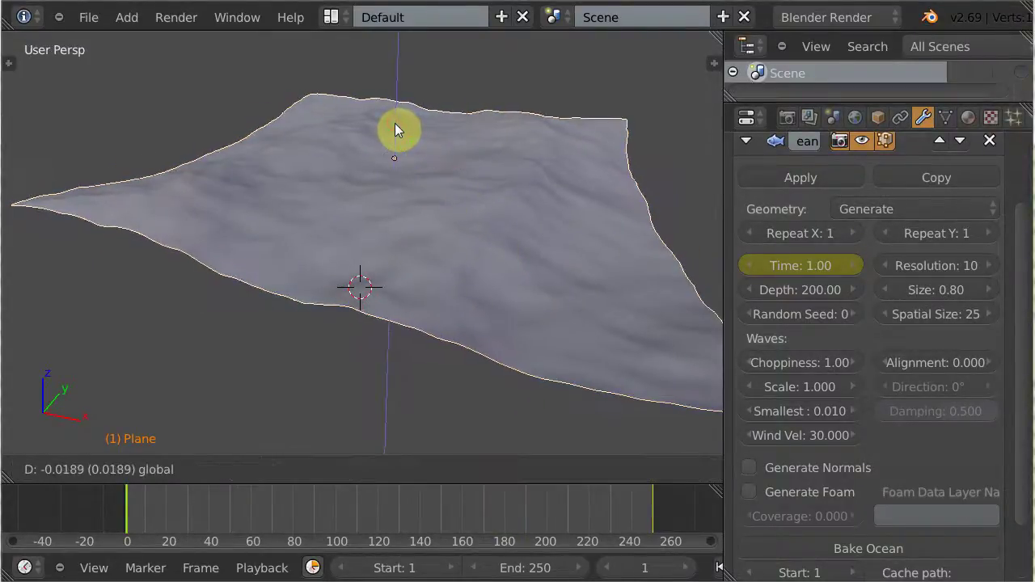
{"action": "left_click", "coordinate": [403, 143]}
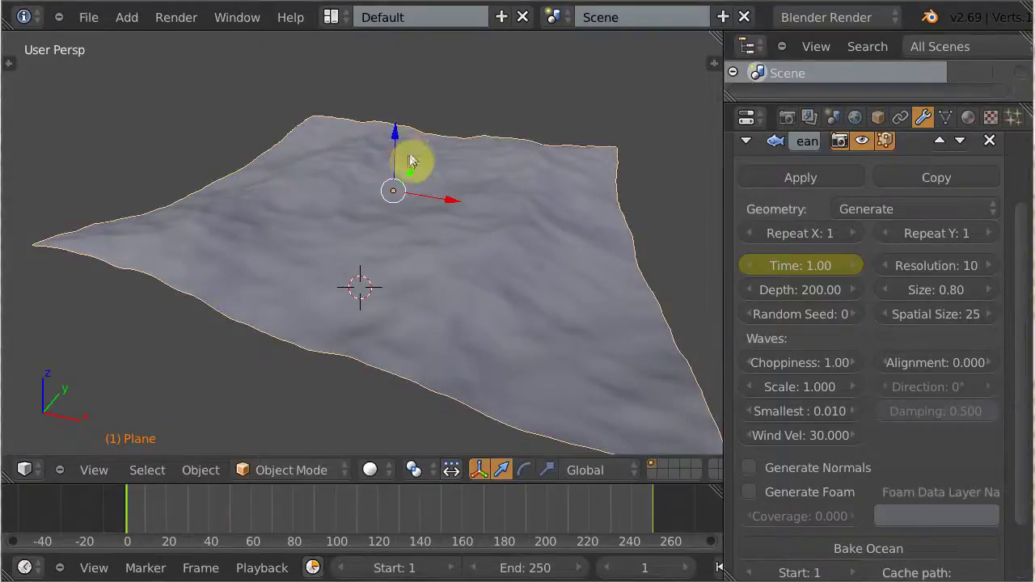
{"action": "right_click", "coordinate": [366, 223]}
Set the Ocean modifier's wave Alignment to 8 and play the animation.
{"action": "left_click", "coordinate": [941, 362]}
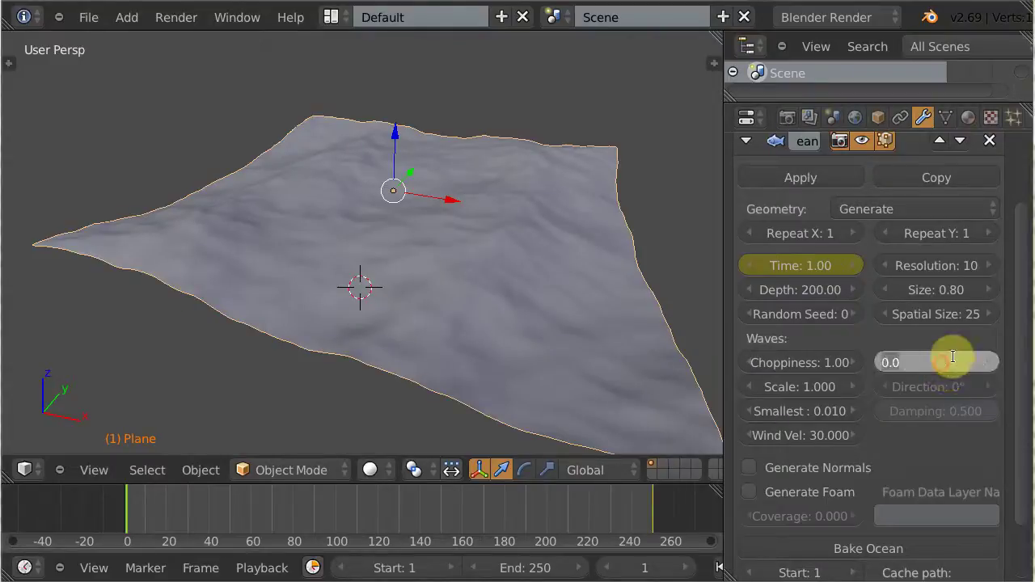
{"action": "type", "text": "1"}
{"action": "key", "text": "Return"}
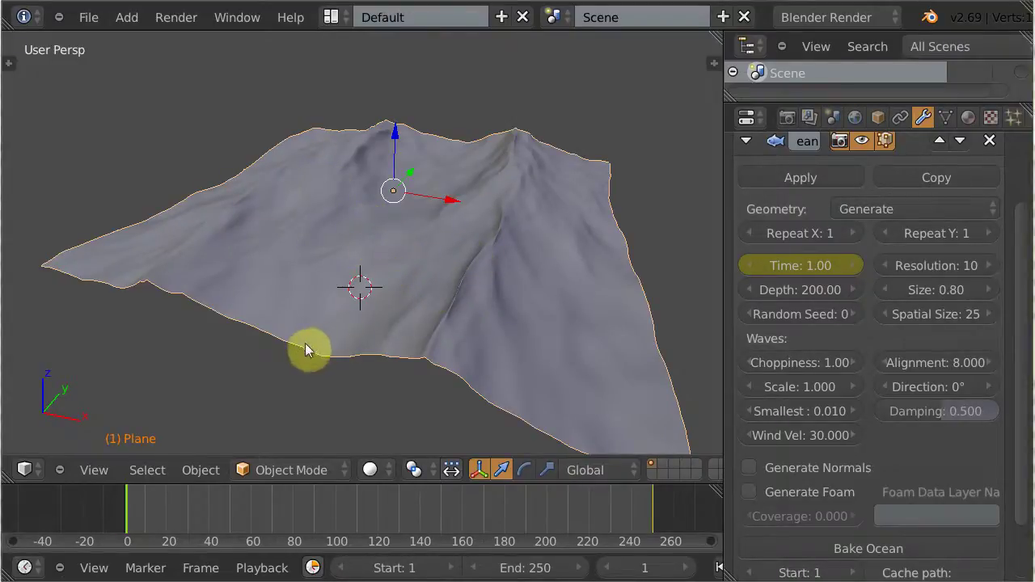
{"action": "key", "text": "alt+a"}
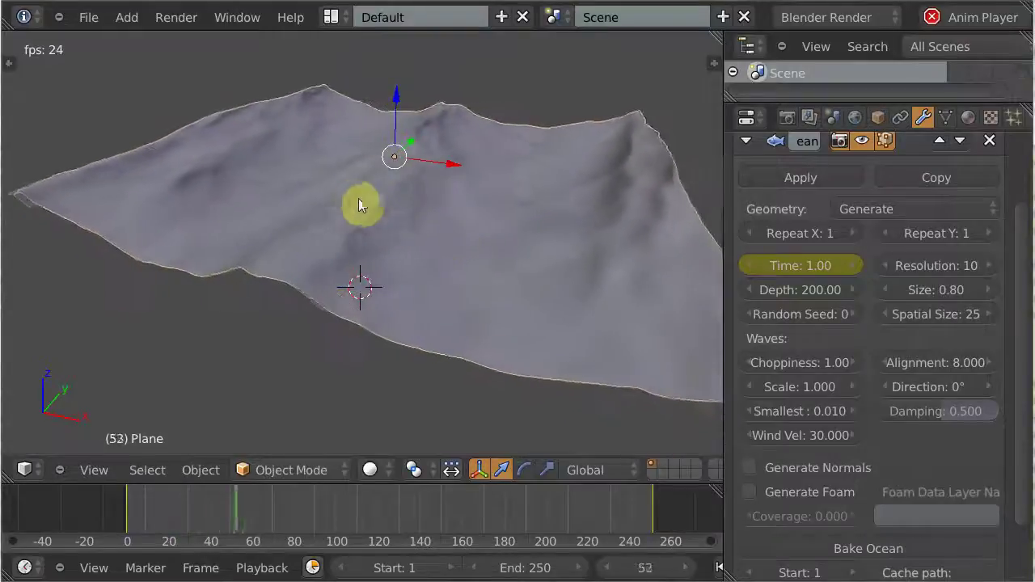
Stop the animation playback and re-enter 8 as the Ocean modifier's wave Alignment.
{"action": "key", "text": "alt+a"}
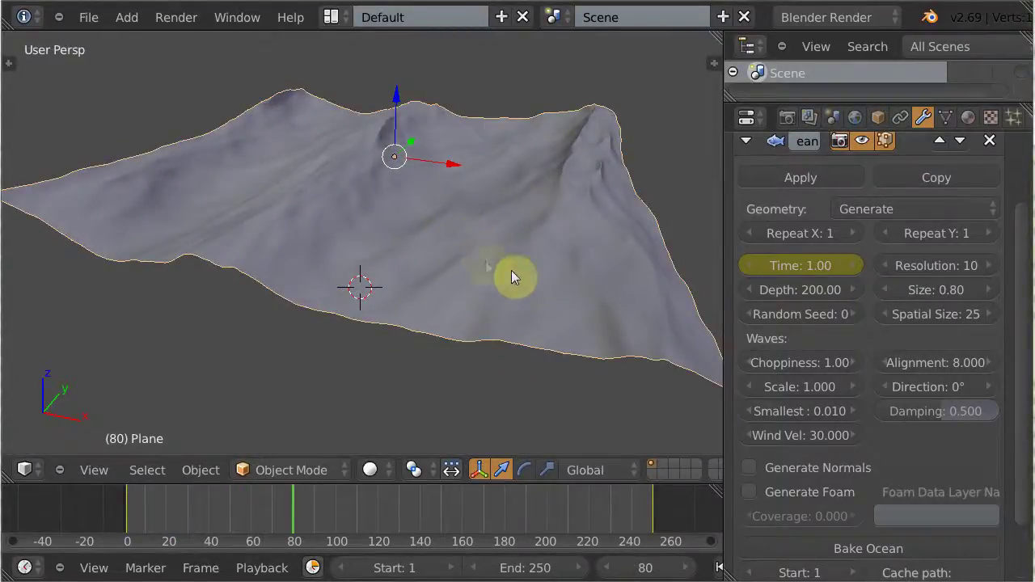
{"action": "left_click", "coordinate": [941, 362]}
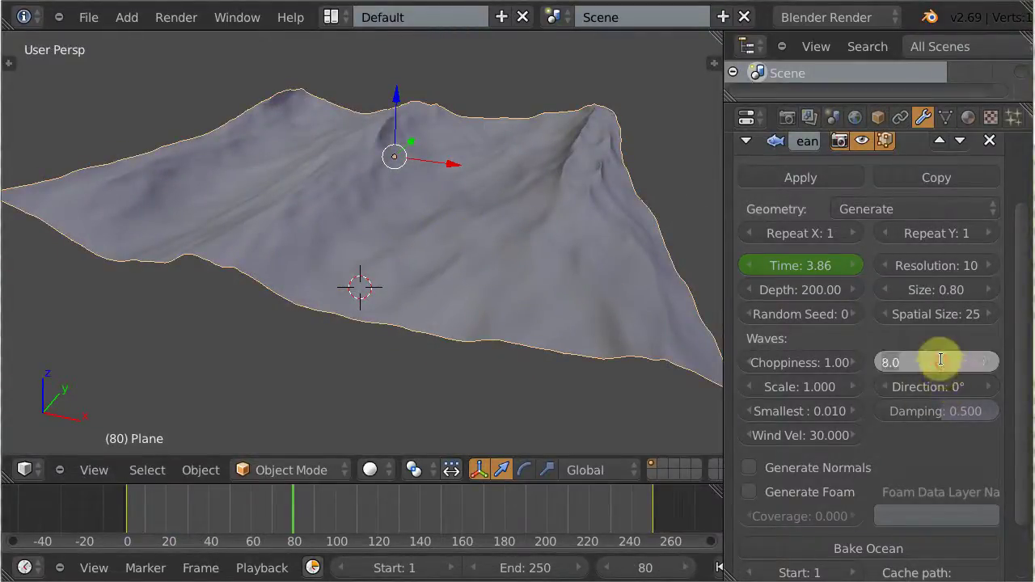
{"action": "type", "text": "8.0"}
{"action": "key", "text": "Return"}
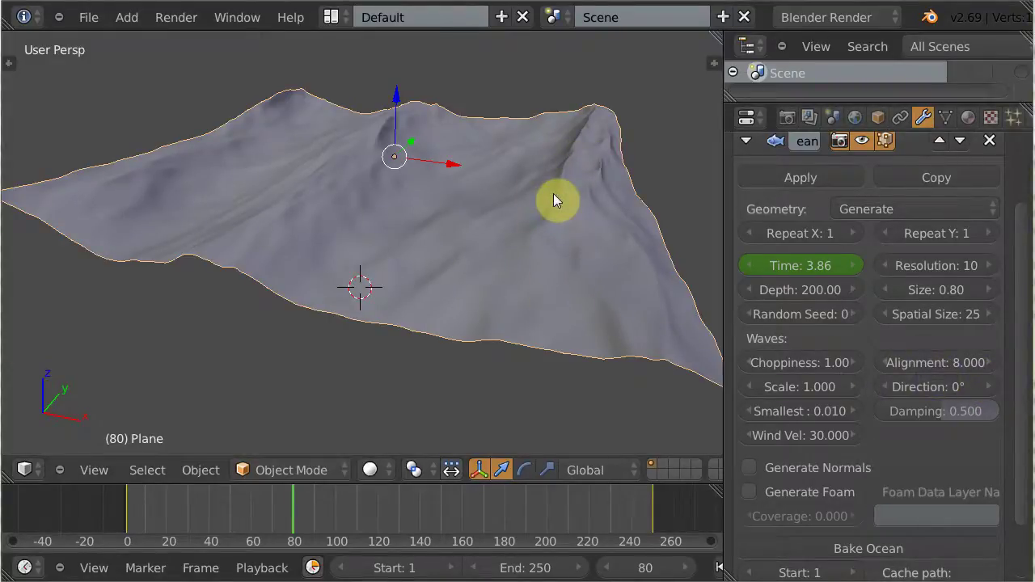
Try a wave Direction of 60° on the Ocean modifier, preview the animation, and reset the Direction to 0°.
{"action": "middle_click_drag", "start_coordinate": [527, 190], "coordinate": [523, 226]}
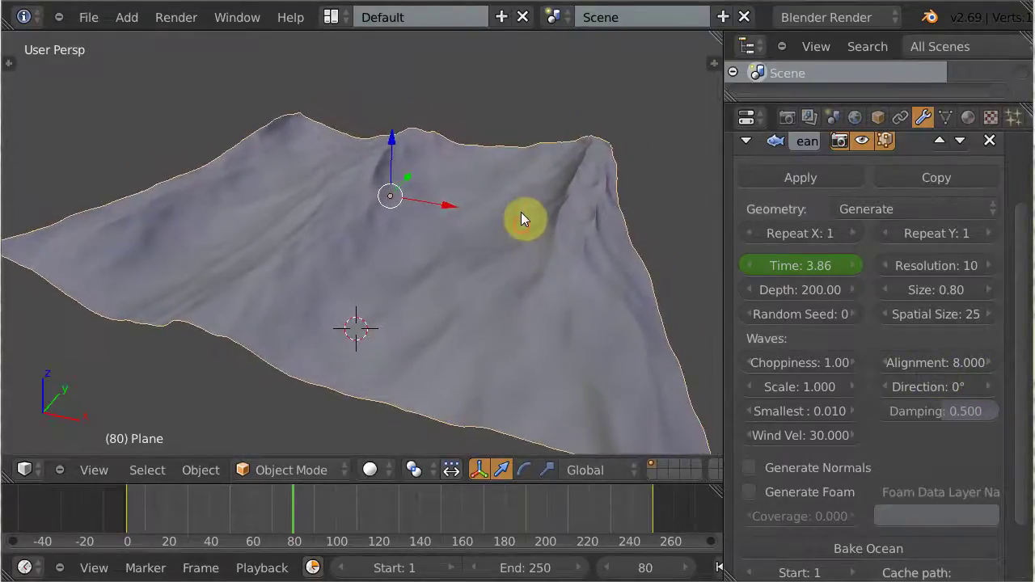
{"action": "left_click", "coordinate": [958, 386]}
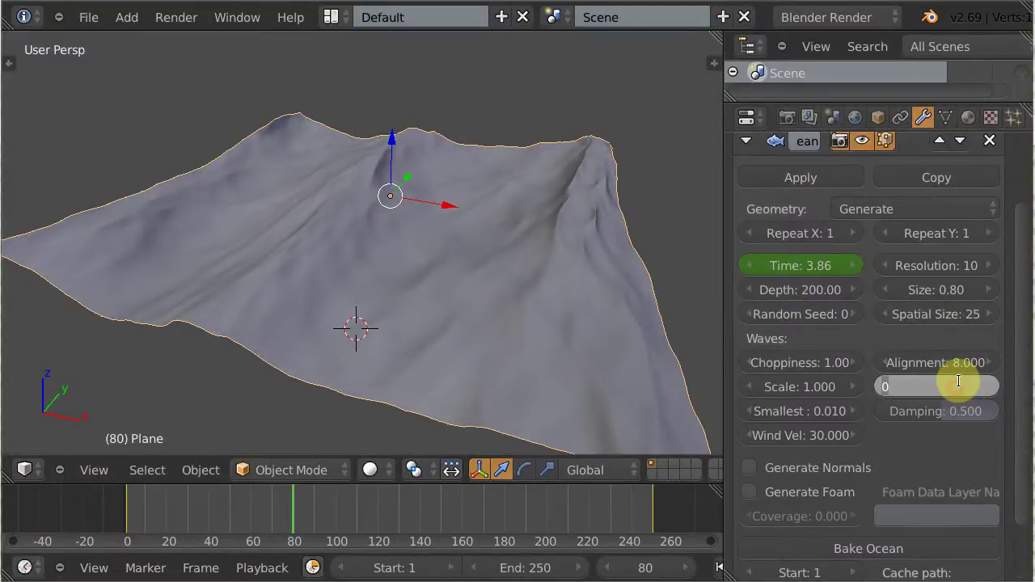
{"action": "key", "text": "Return"}
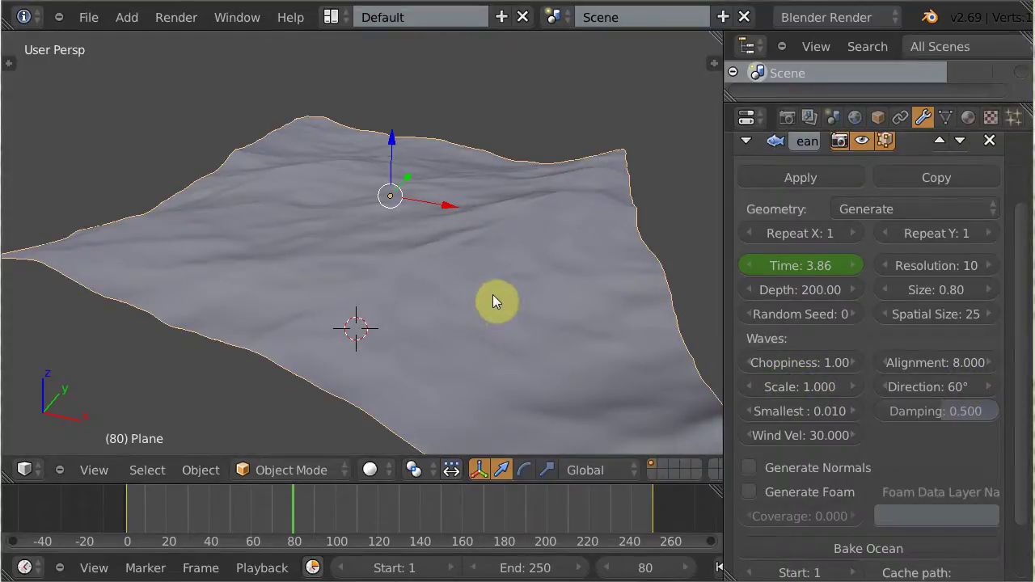
{"action": "key", "text": "alt+a"}
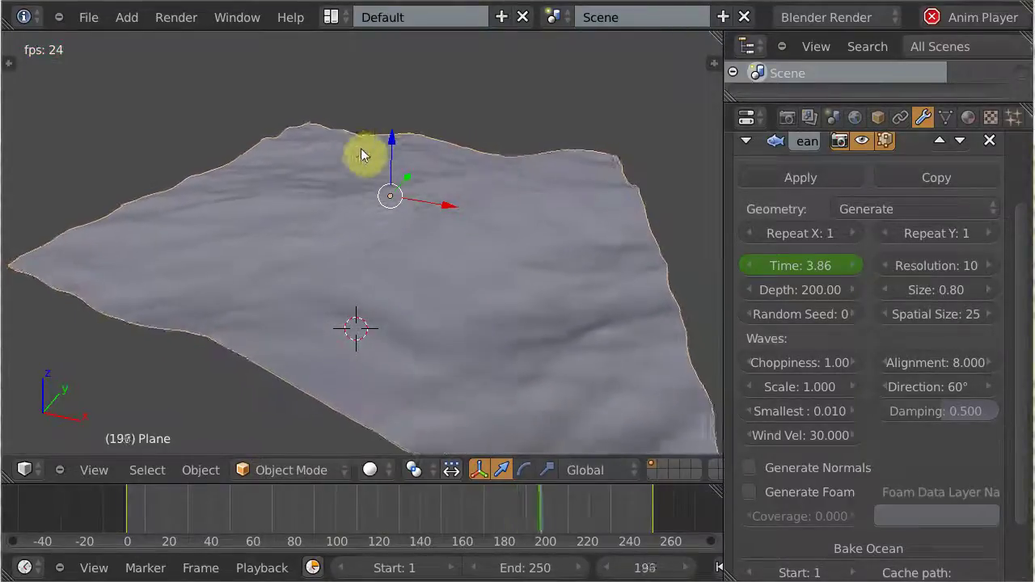
{"action": "key", "text": "alt+a"}
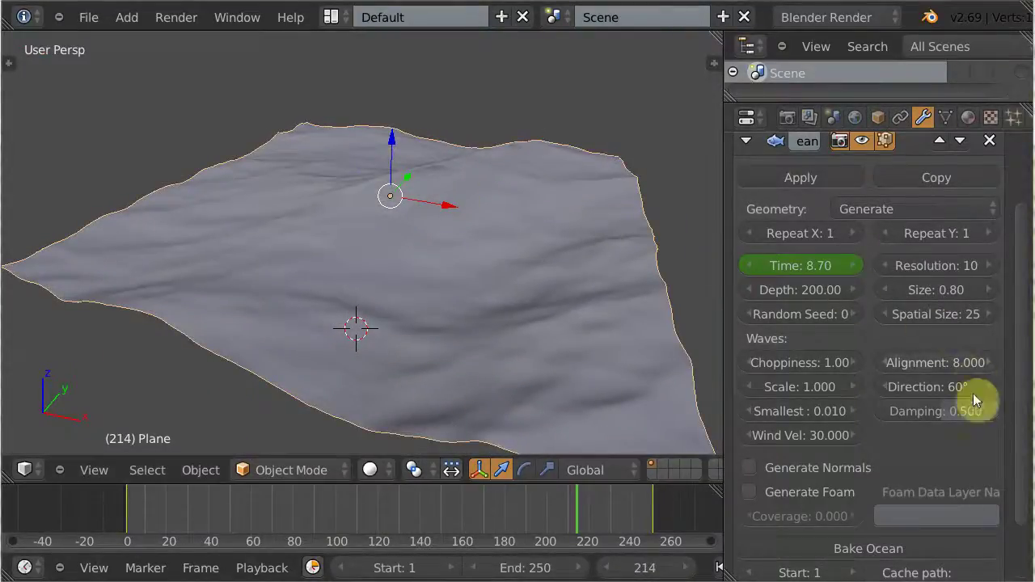
{"action": "left_click", "coordinate": [950, 389]}
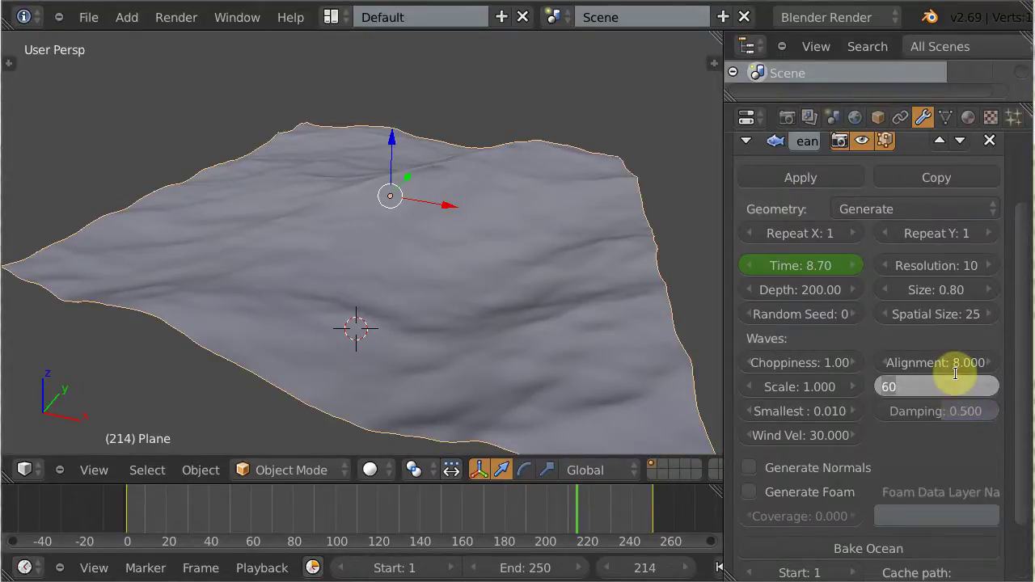
{"action": "key", "text": "Return"}
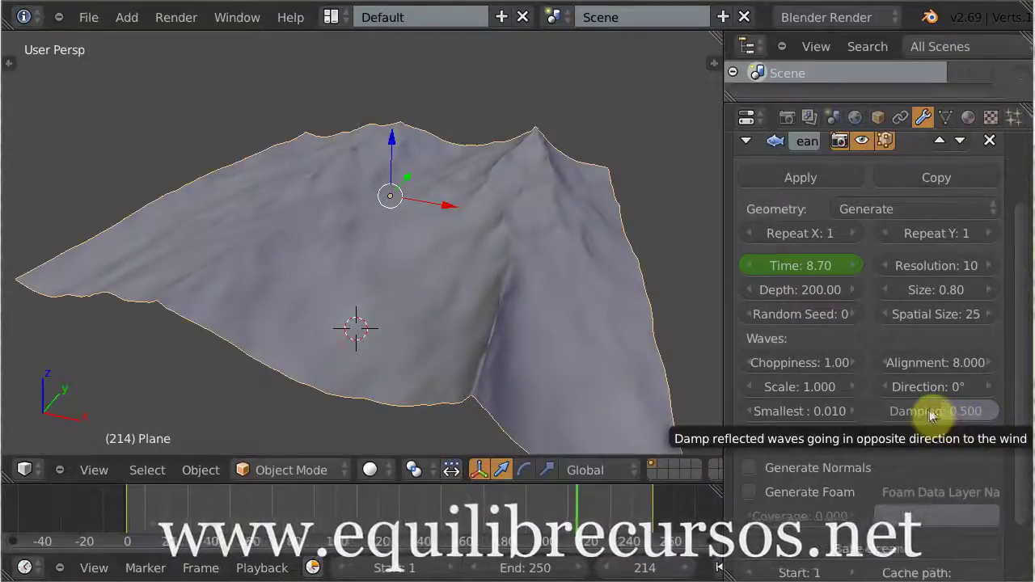
Set the Ocean modifier's wave Damping to 0 and preview the animation.
{"action": "left_click", "coordinate": [929, 410]}
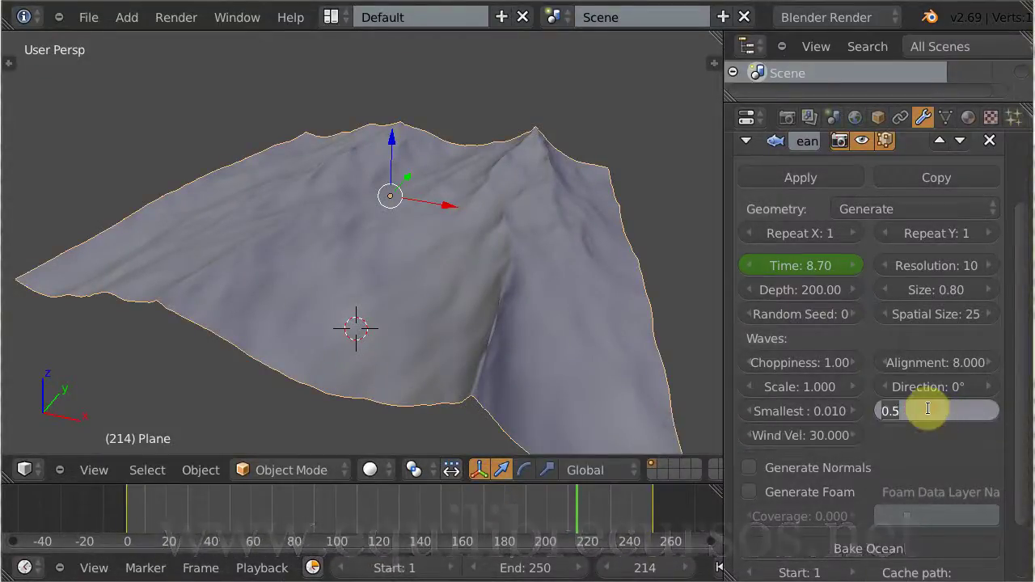
{"action": "type", "text": "0"}
{"action": "key", "text": "Return"}
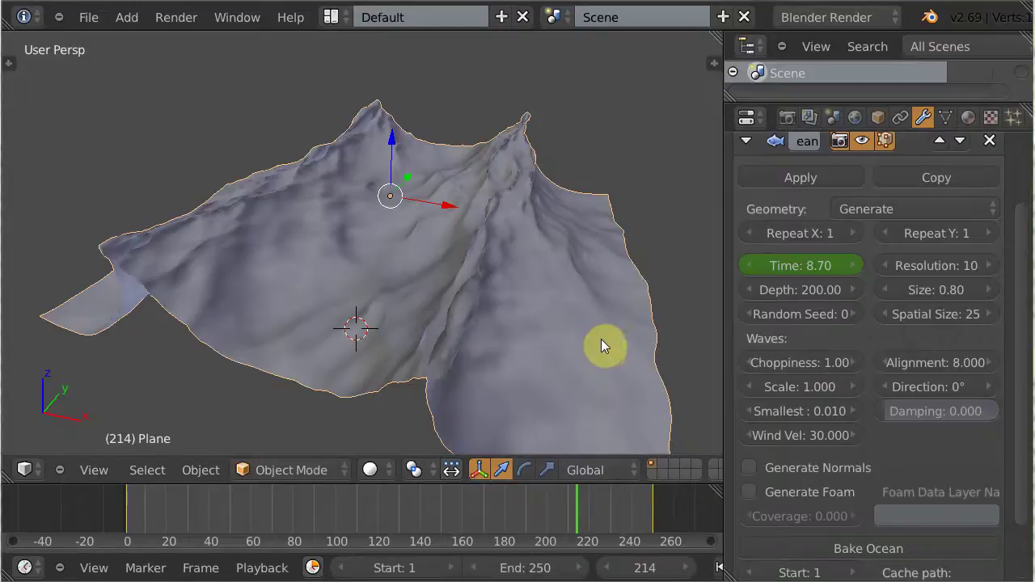
{"action": "key", "text": "alt+a"}
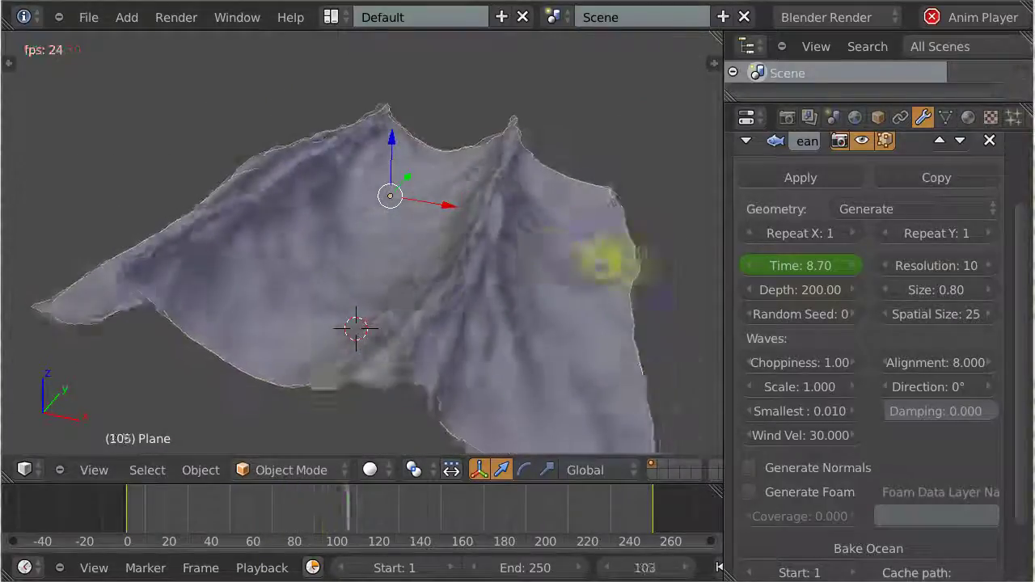
{"action": "key", "text": "alt+a"}
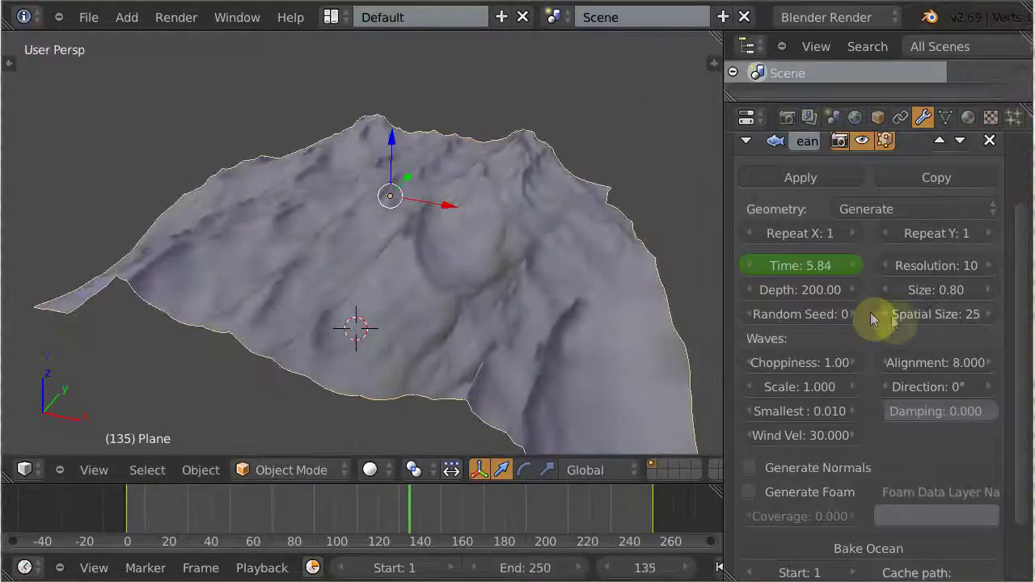
Set the Ocean modifier's wave Alignment to 1 and preview the animation.
{"action": "left_click", "coordinate": [961, 361]}
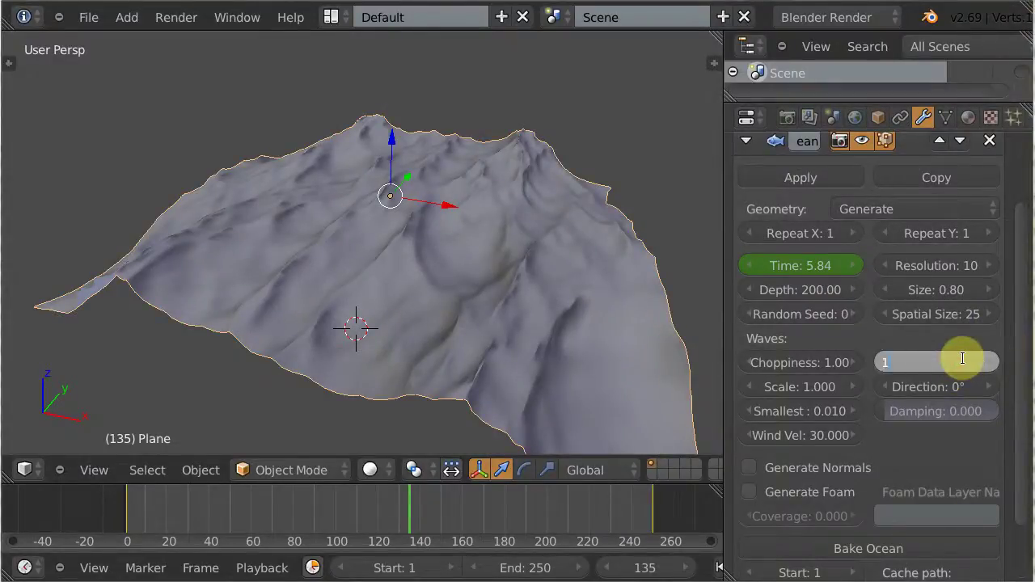
{"action": "key", "text": "Return"}
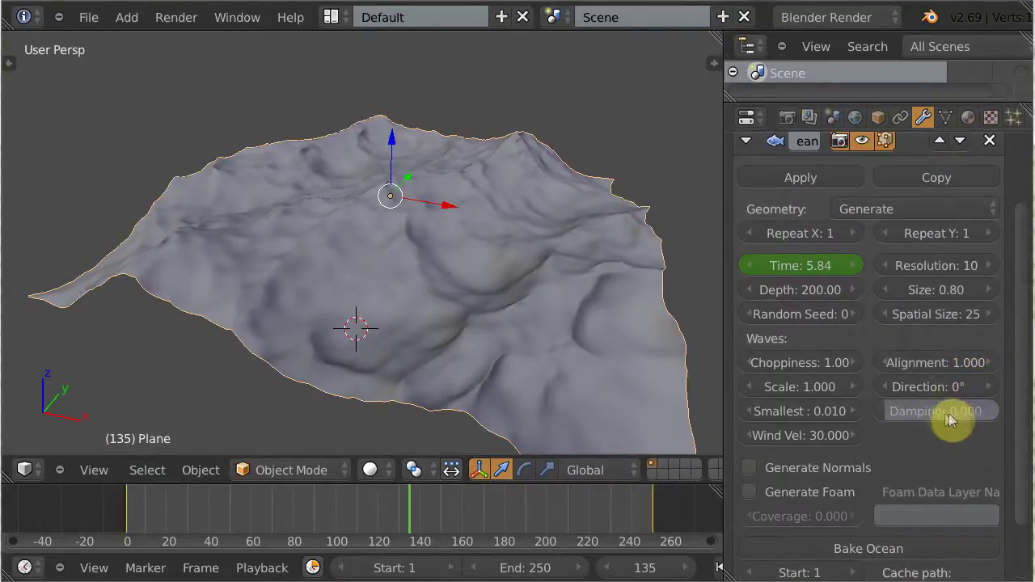
{"action": "key", "text": "alt+a"}
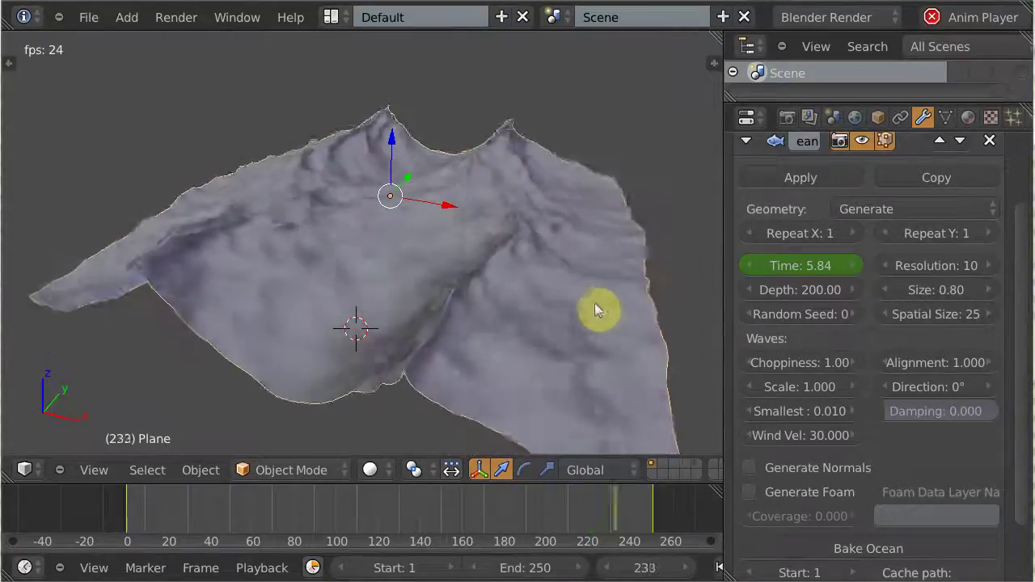
{"action": "key", "text": "alt+a"}
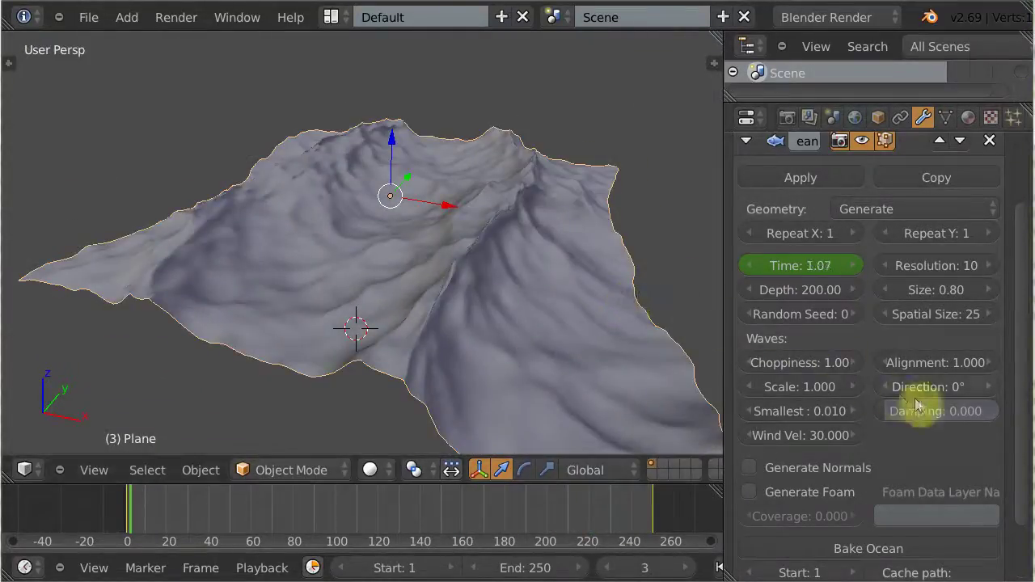
Set the Ocean modifier's wave Damping to 1, preview the animation, and return to the first frame.
{"action": "left_click", "coordinate": [945, 411]}
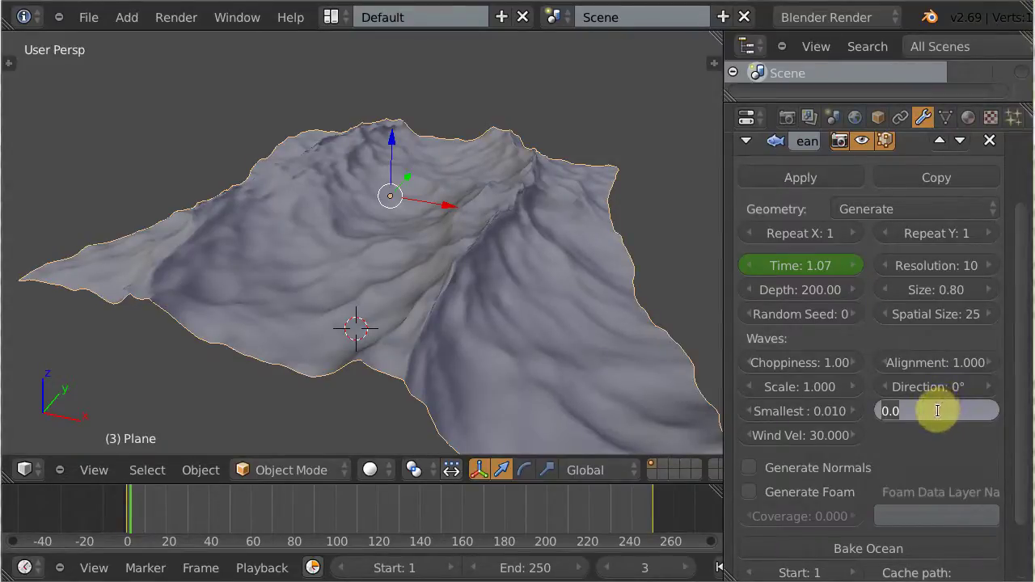
{"action": "key", "text": "Return"}
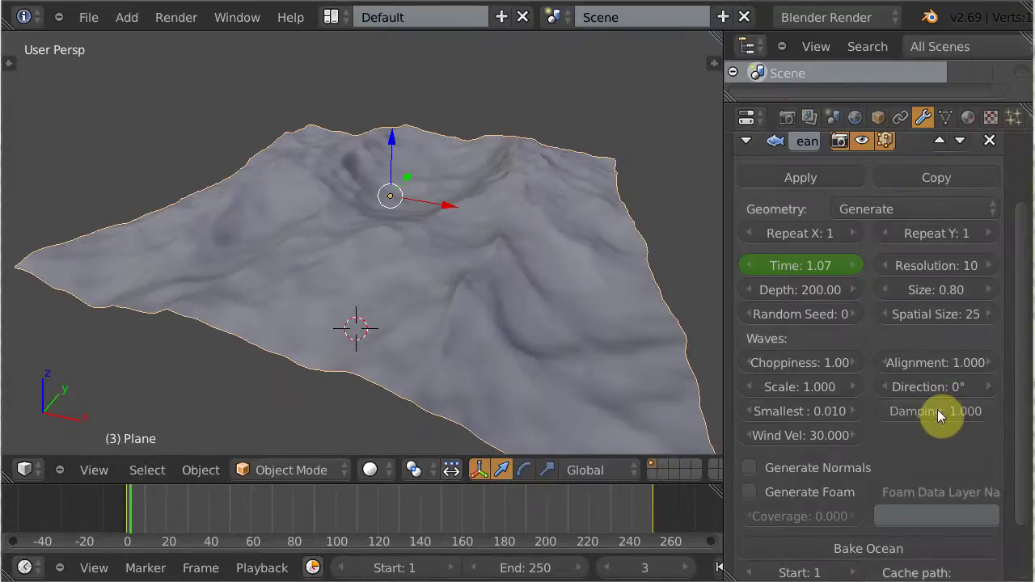
{"action": "key", "text": "alt+a"}
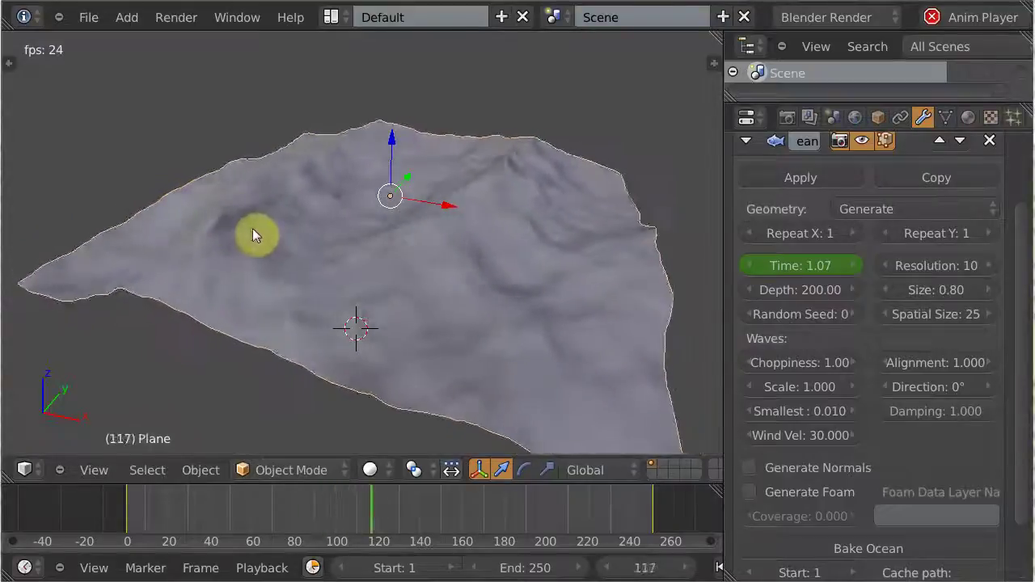
{"action": "key", "text": "alt+a"}
{"action": "key", "text": "shift+Left"}
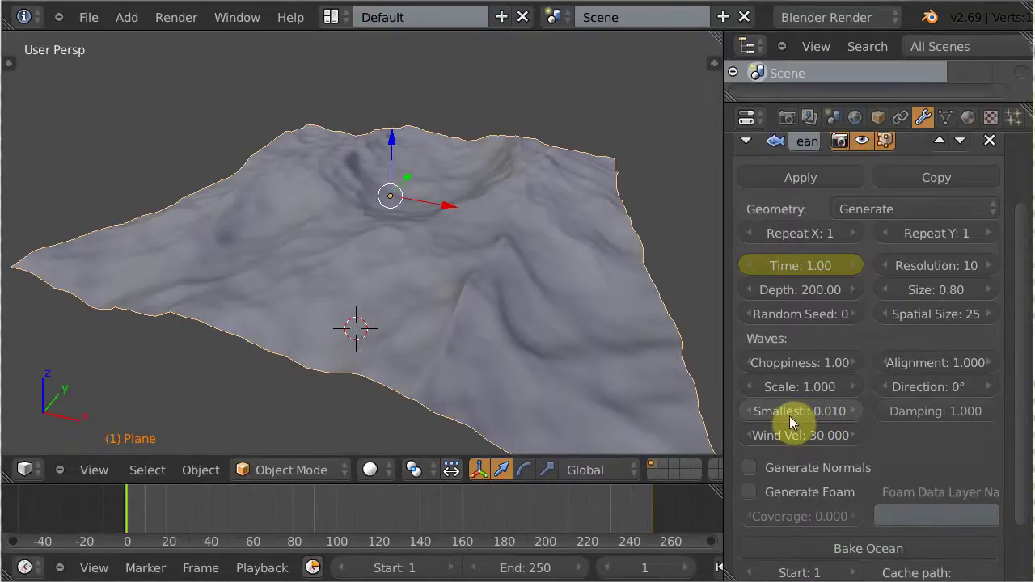
Try a Smallest wavelength of 0.1 on the Ocean modifier, preview the animation, and reset the value to 0.01.
{"action": "left_click", "coordinate": [711, 410]}
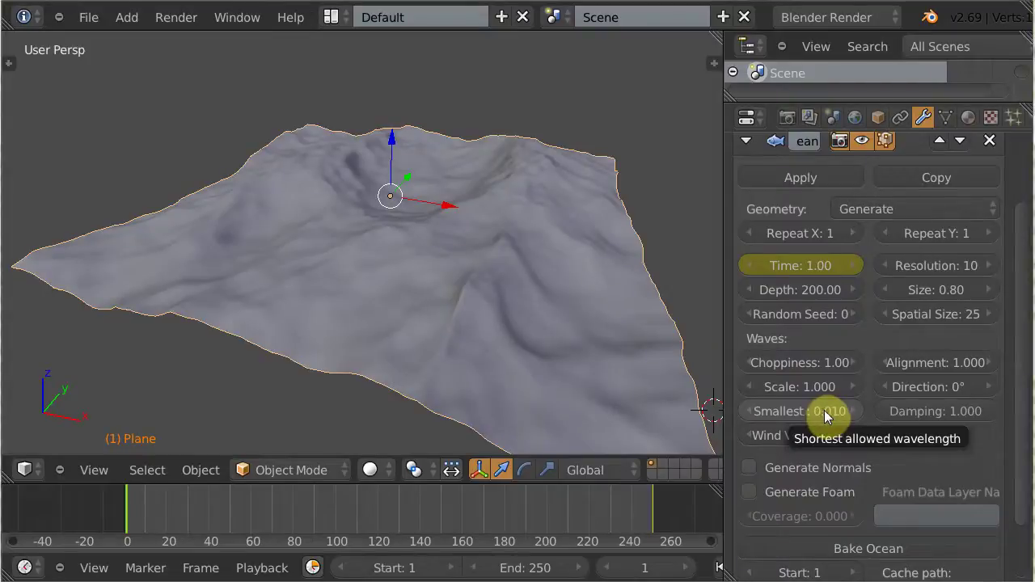
{"action": "left_click", "coordinate": [820, 410]}
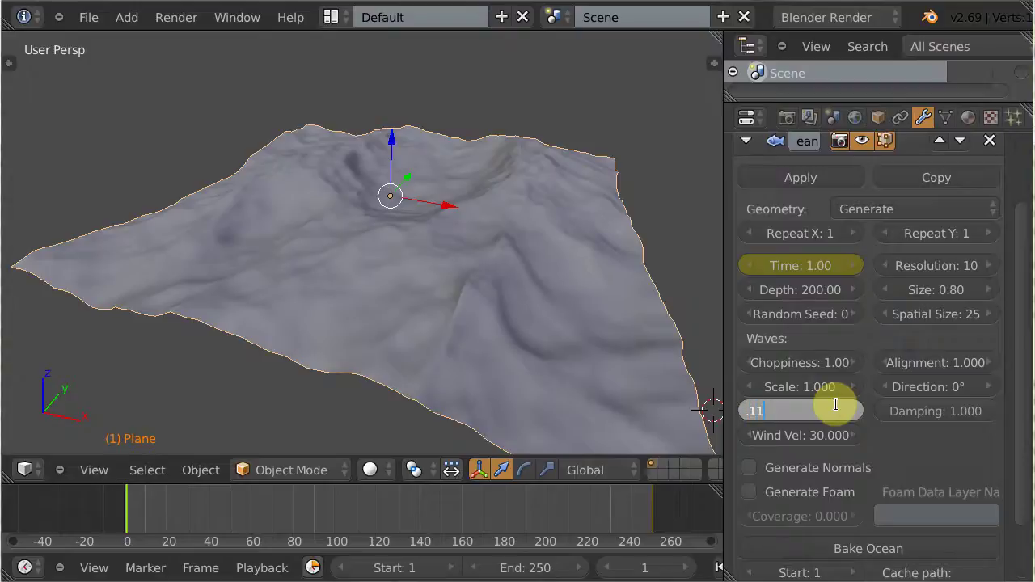
{"action": "key", "text": "Return"}
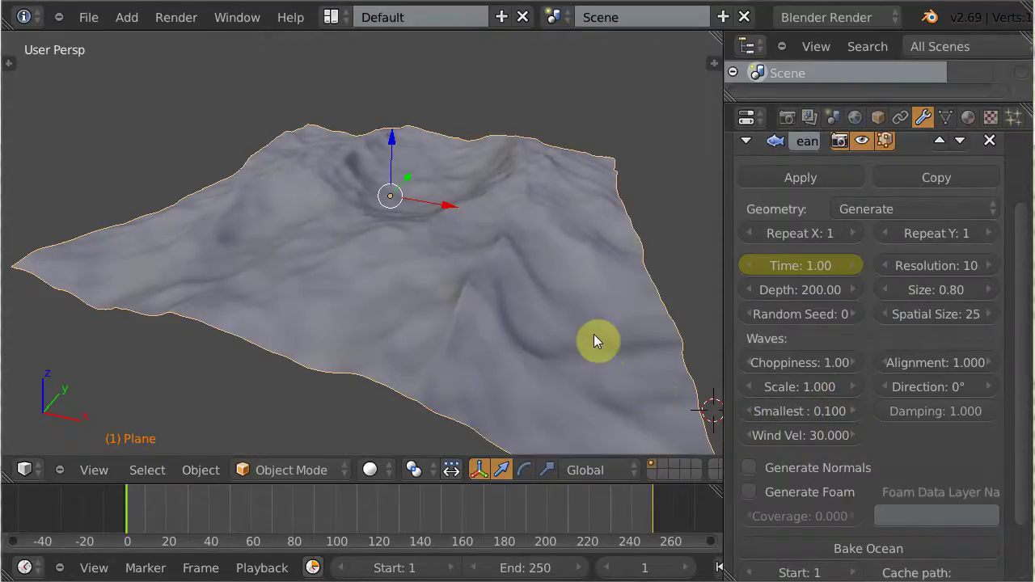
{"action": "key", "text": "alt+a"}
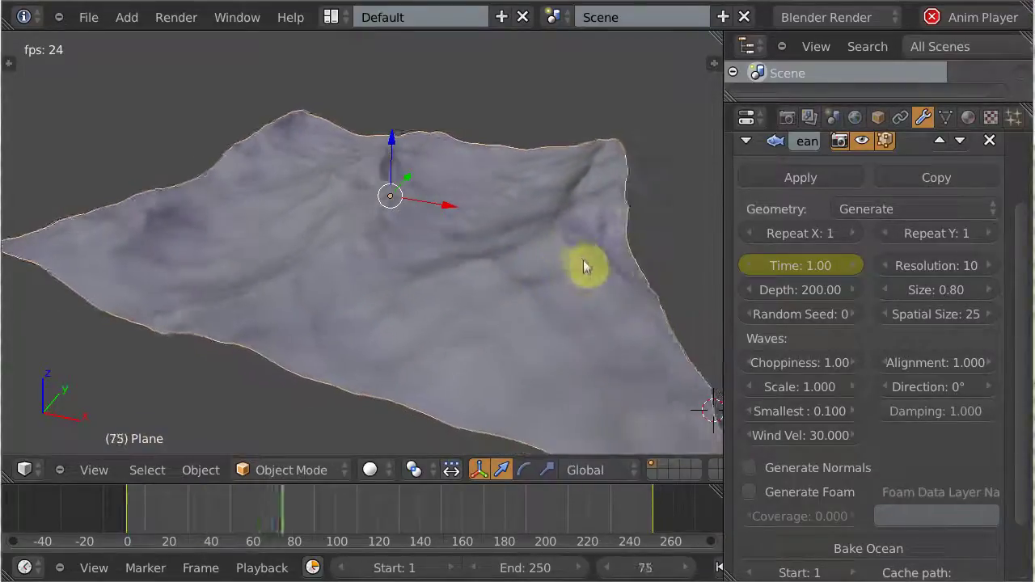
{"action": "key", "text": "alt+a"}
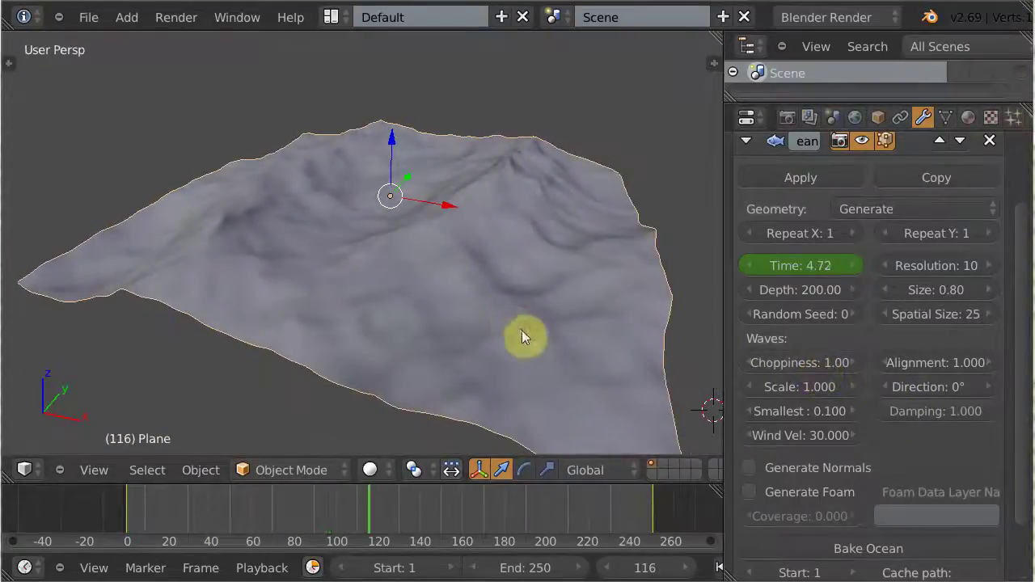
{"action": "left_click", "coordinate": [826, 412]}
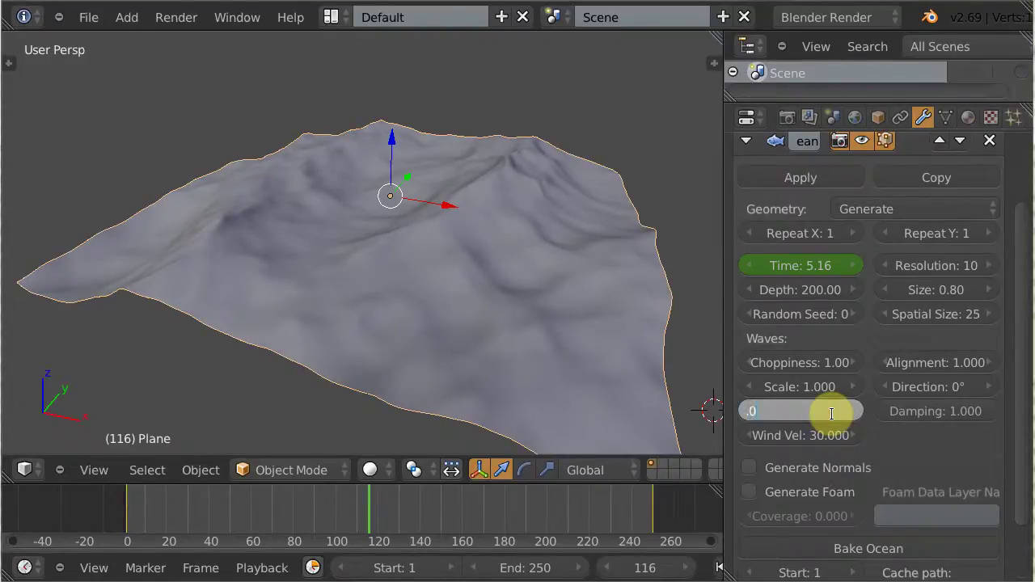
{"action": "key", "text": "Return"}
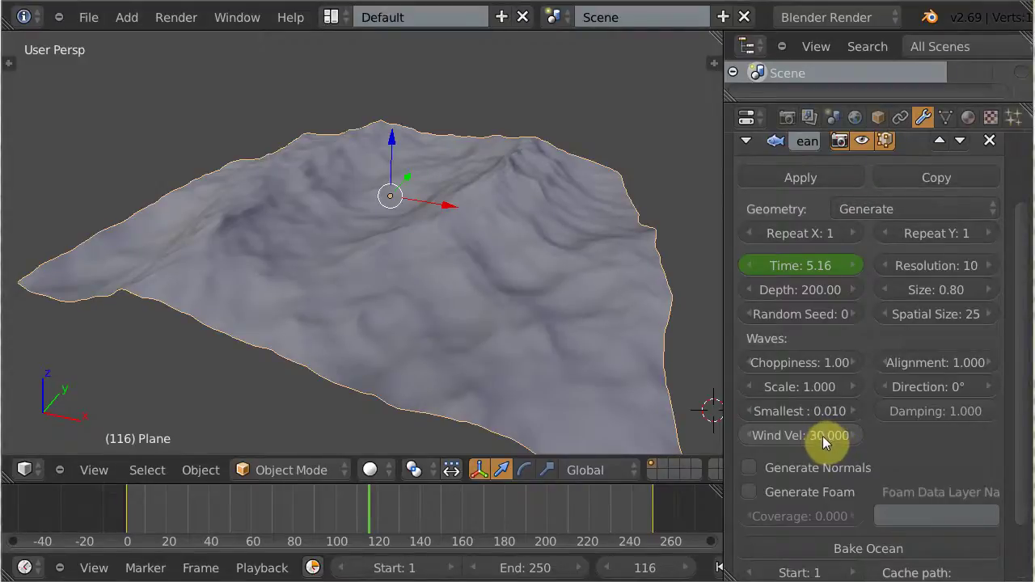
Set the Ocean modifier's Wind Velocity to 10 and preview the animation.
{"action": "middle_click_drag", "start_coordinate": [633, 366], "coordinate": [599, 377]}
{"action": "left_click", "coordinate": [814, 440]}
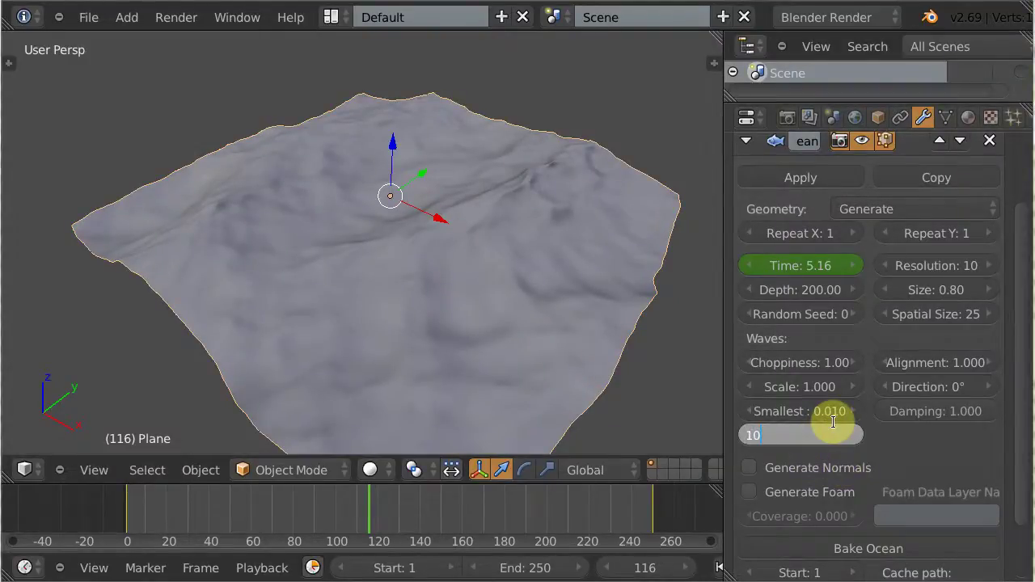
{"action": "key", "text": "Return"}
{"action": "key", "text": "alt+a"}
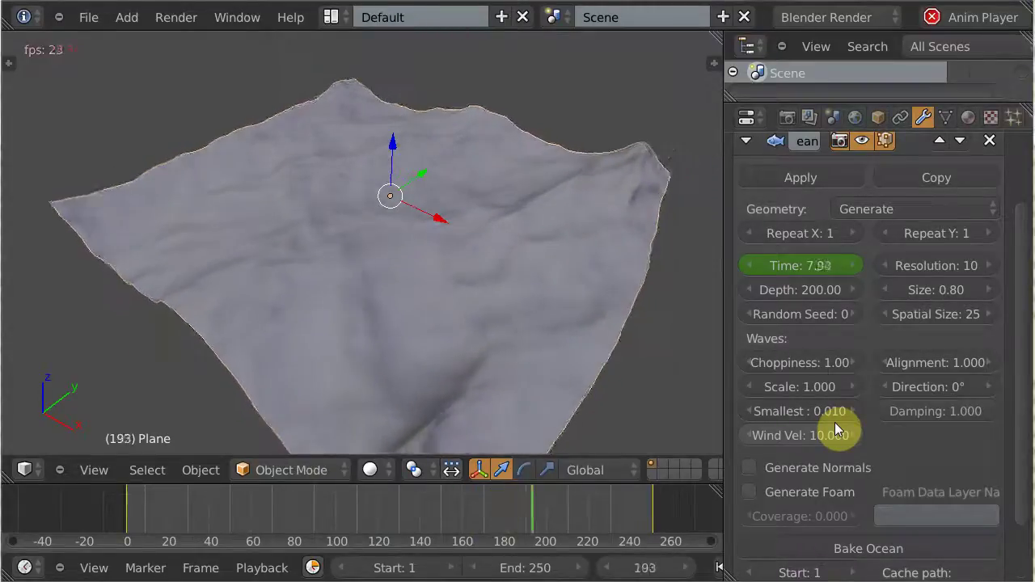
{"action": "key", "text": "alt+a"}
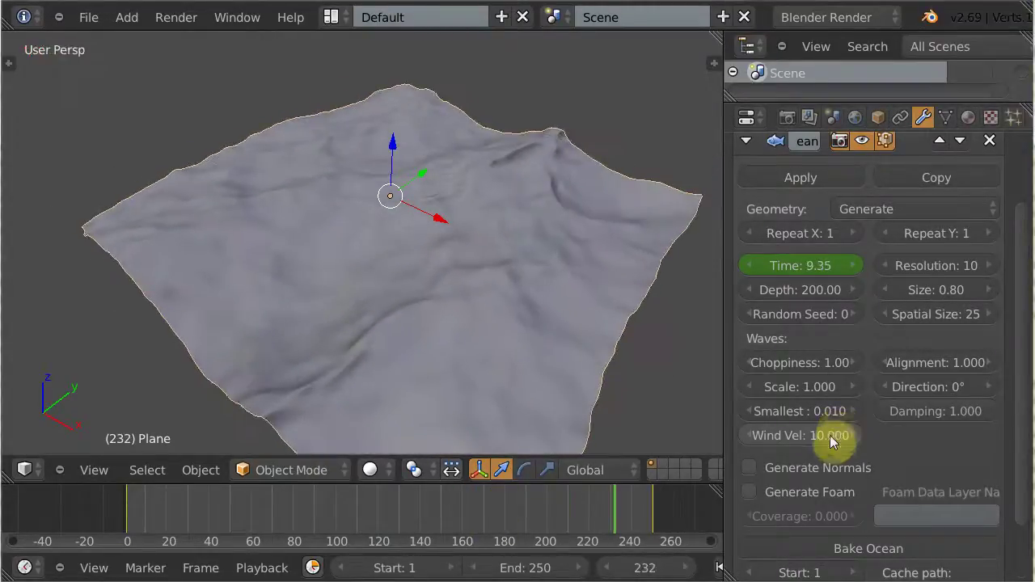
Set the Ocean modifier's Wind Velocity to 5 and play the animation.
{"action": "left_click", "coordinate": [825, 436]}
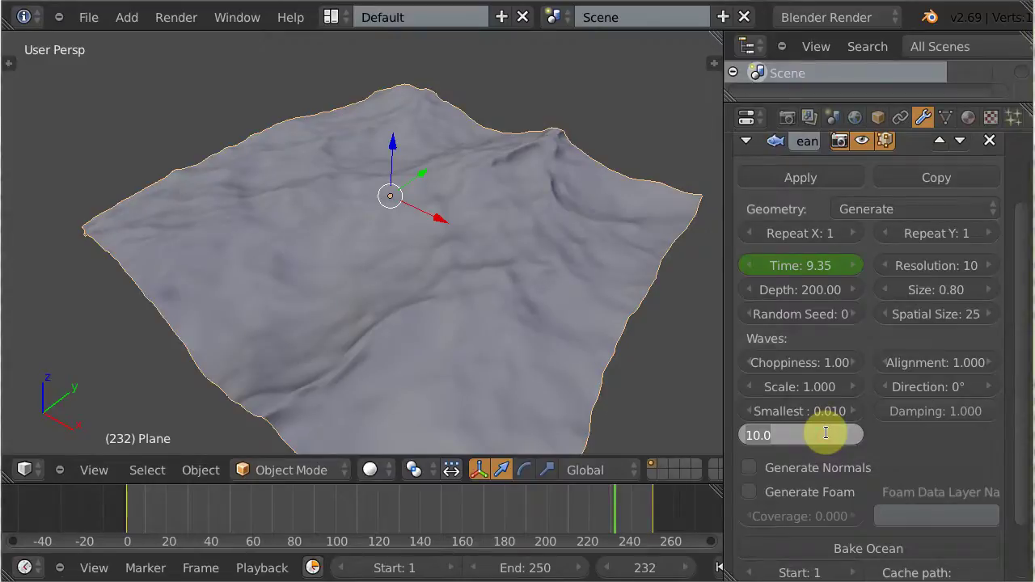
{"action": "key", "text": "Return"}
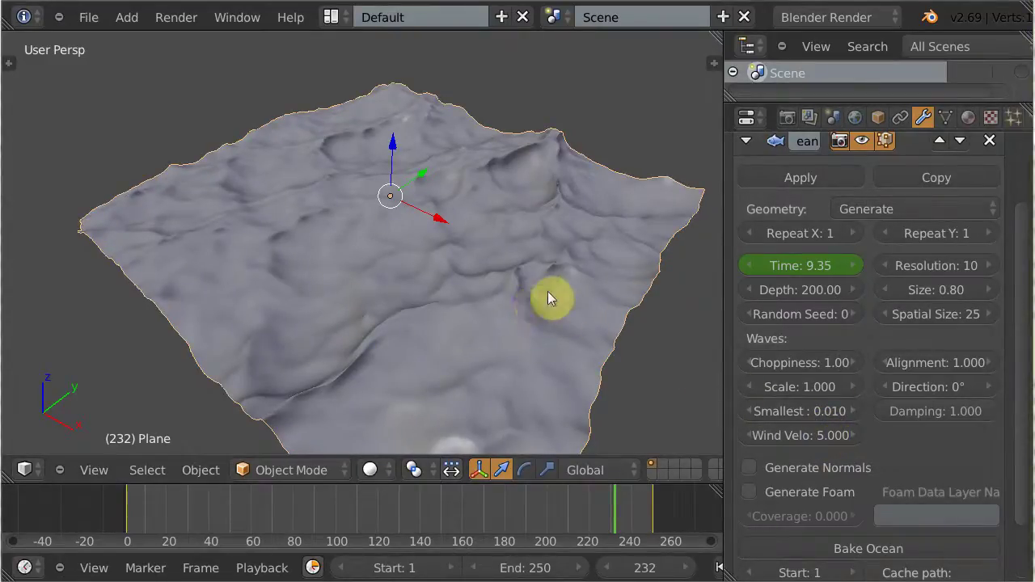
{"action": "key", "text": "alt+a"}
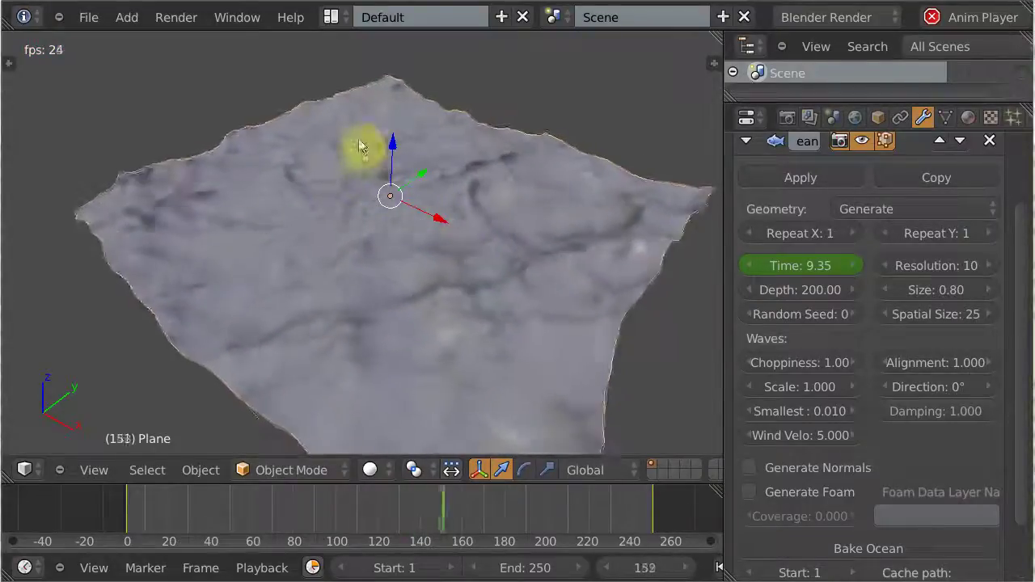
Stop playback, set the Ocean modifier's Wind Velocity to 10, and preview the animation.
{"action": "key", "text": "alt+a"}
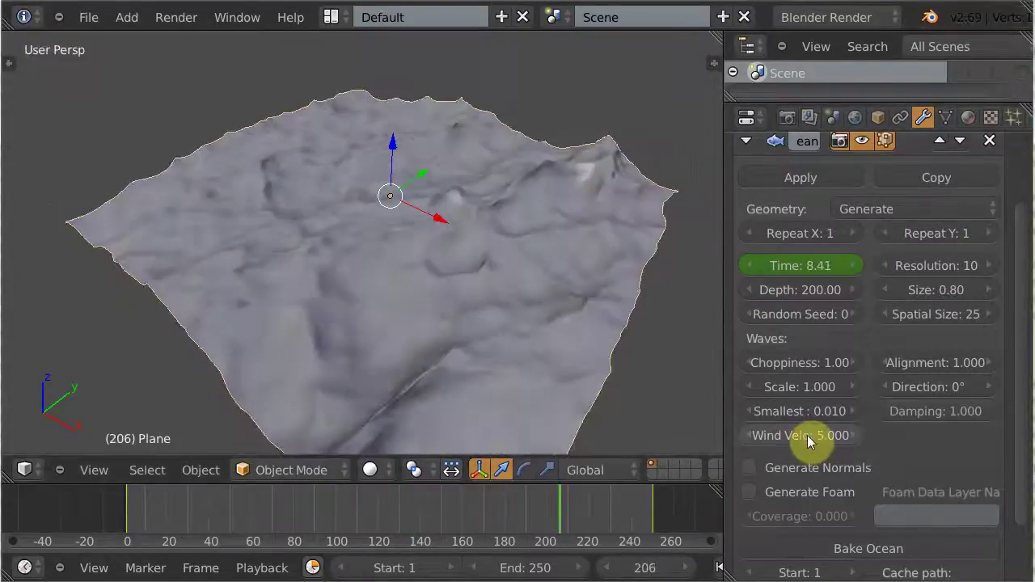
{"action": "left_click", "coordinate": [807, 437]}
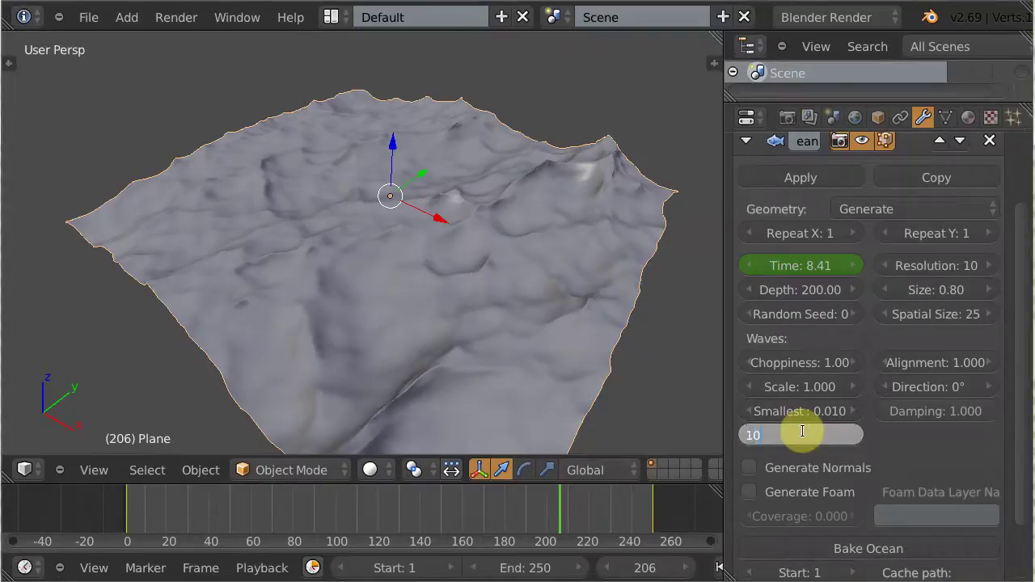
{"action": "key", "text": "Return"}
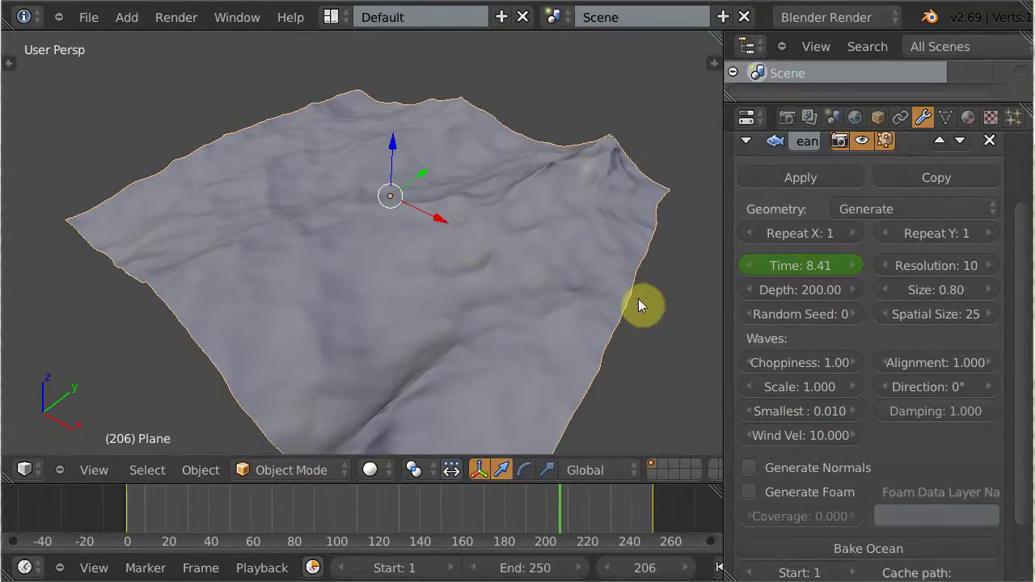
{"action": "key", "text": "alt+a"}
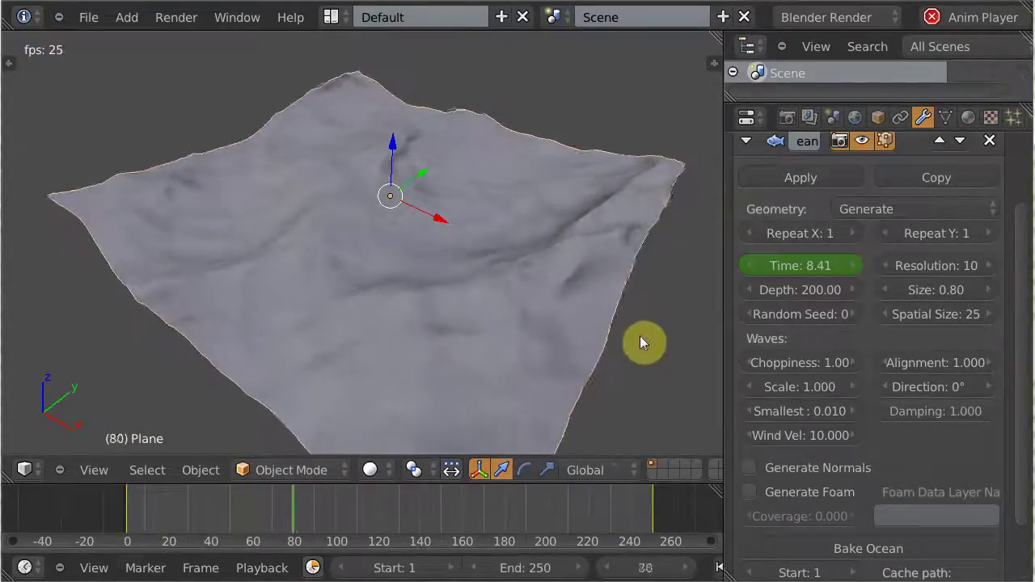
{"action": "key", "text": "alt+a"}
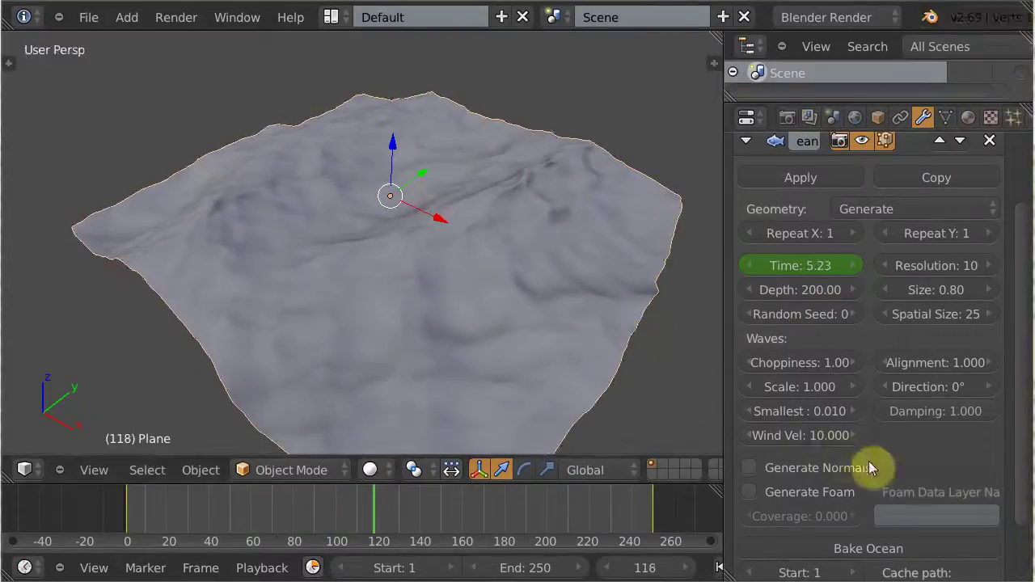
Set the Ocean modifier's Wind Velocity to 30 and preview the animation.
{"action": "left_click", "coordinate": [827, 434]}
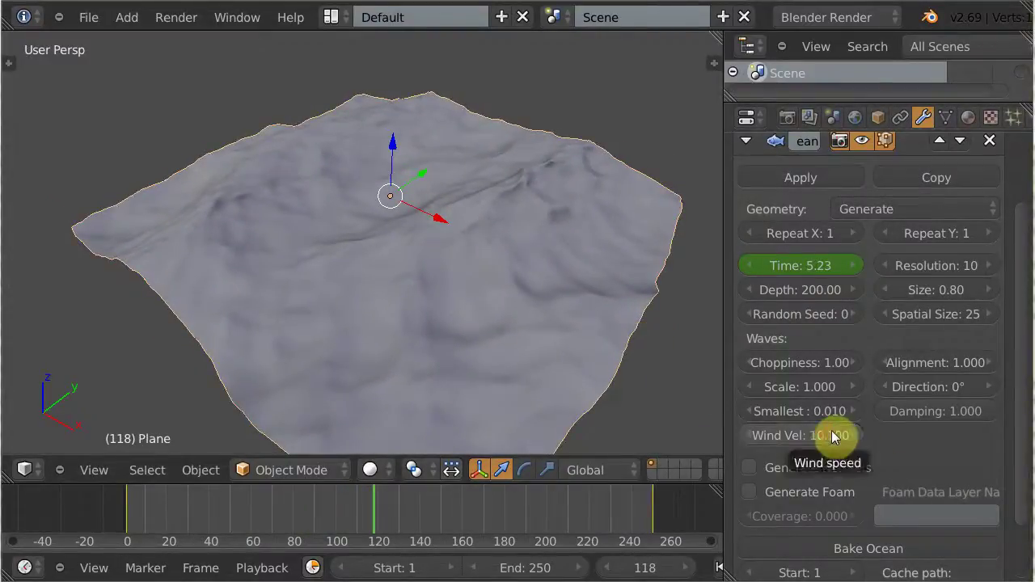
{"action": "left_click", "coordinate": [823, 435]}
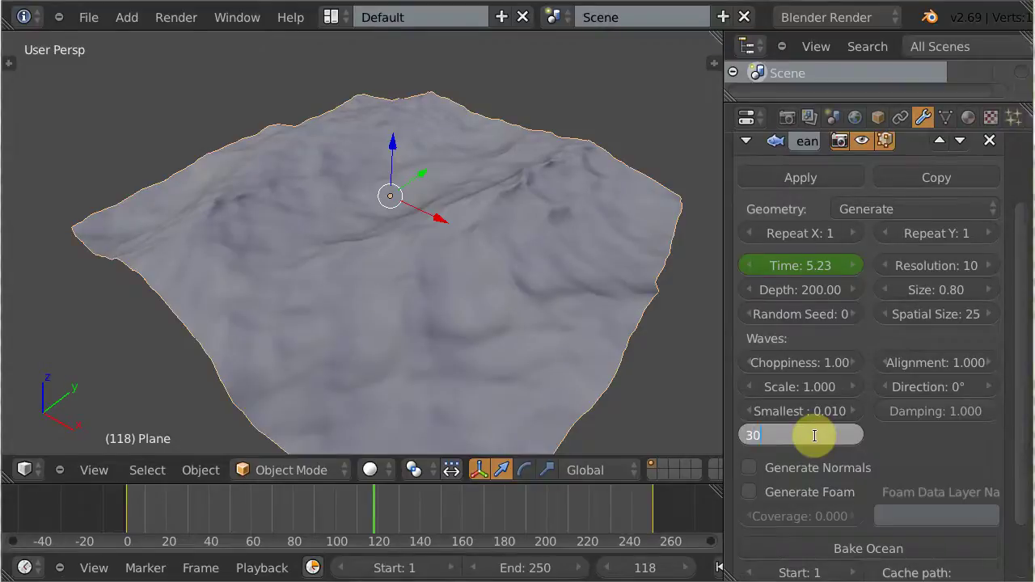
{"action": "key", "text": "Return"}
{"action": "key", "text": "alt+a"}
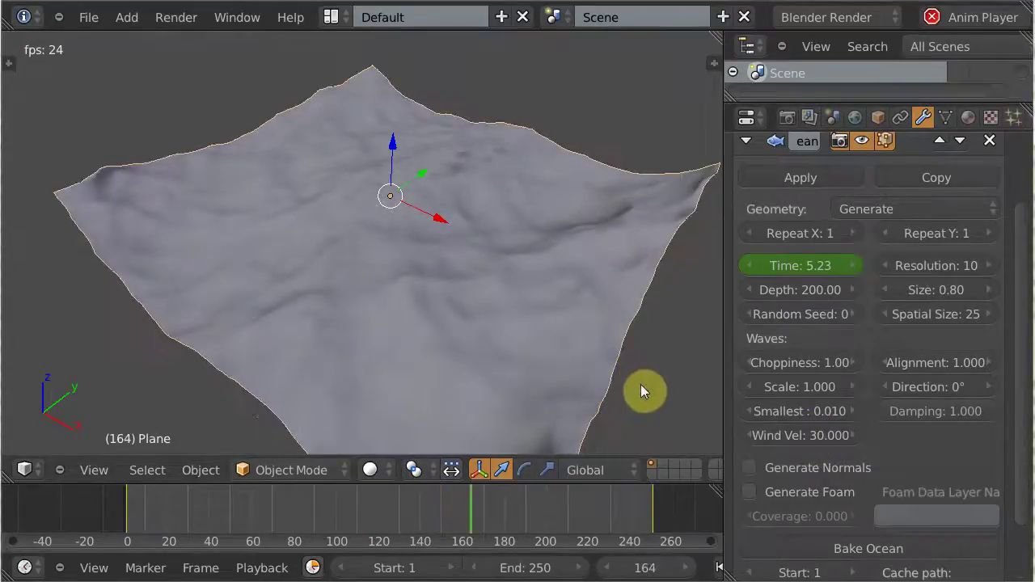
{"action": "key", "text": "alt+a"}
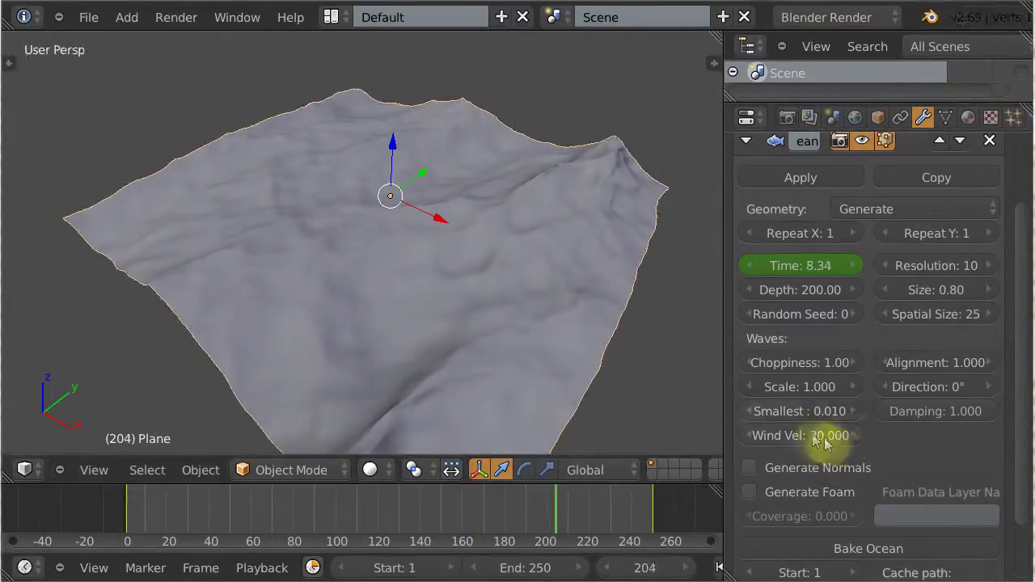
Set the Ocean modifier's Wind Velocity to 60 and preview the animation from the first frame.
{"action": "left_click", "coordinate": [825, 437]}
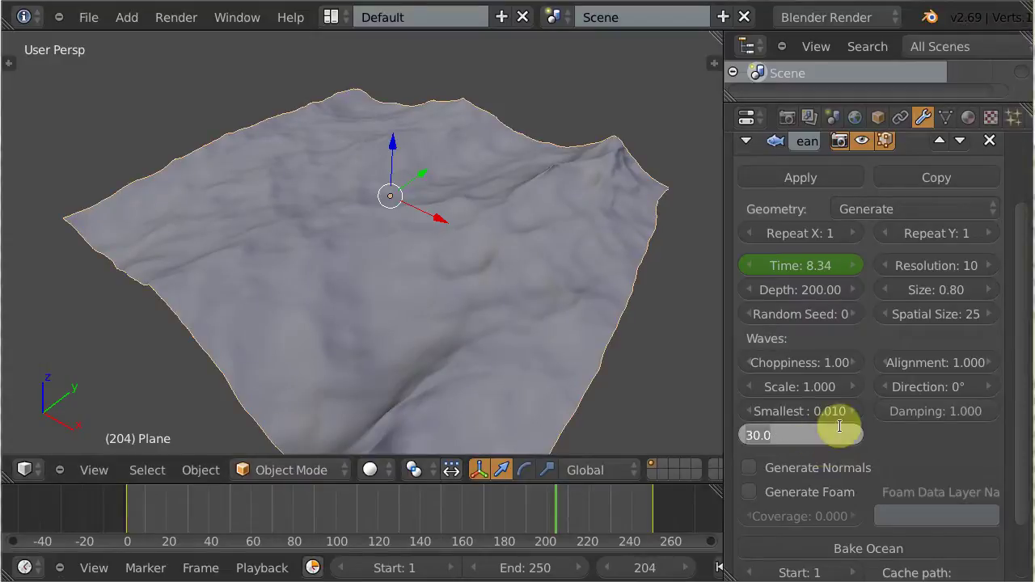
{"action": "type", "text": "60"}
{"action": "key", "text": "Return"}
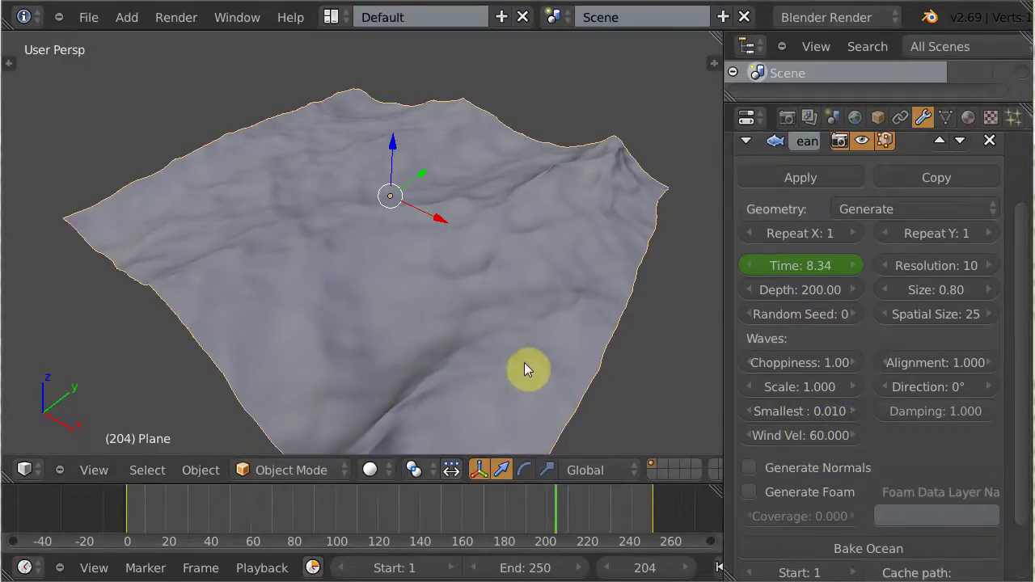
{"action": "key", "text": "shift+Left"}
{"action": "key", "text": "alt+a"}
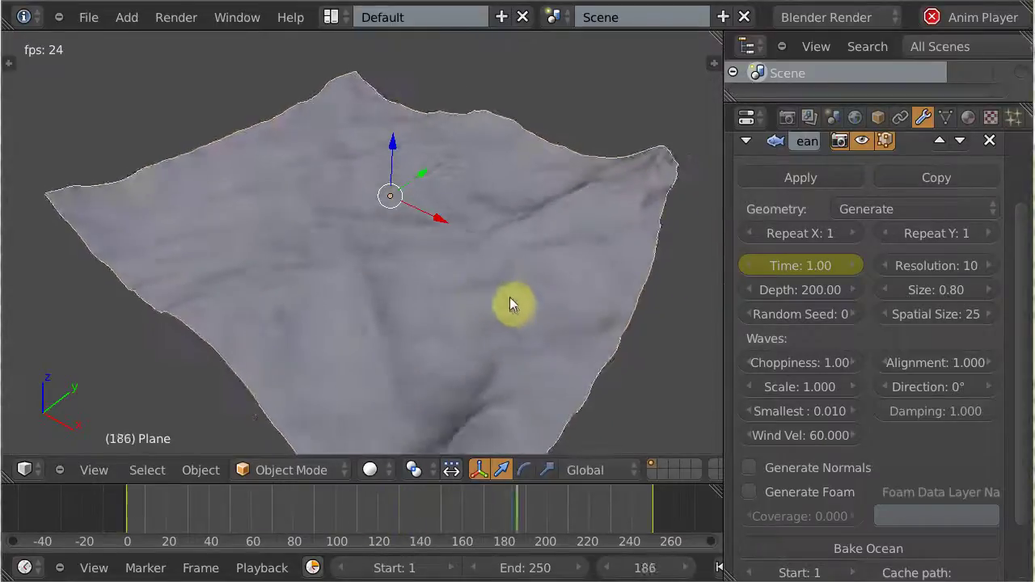
{"action": "key", "text": "alt+a"}
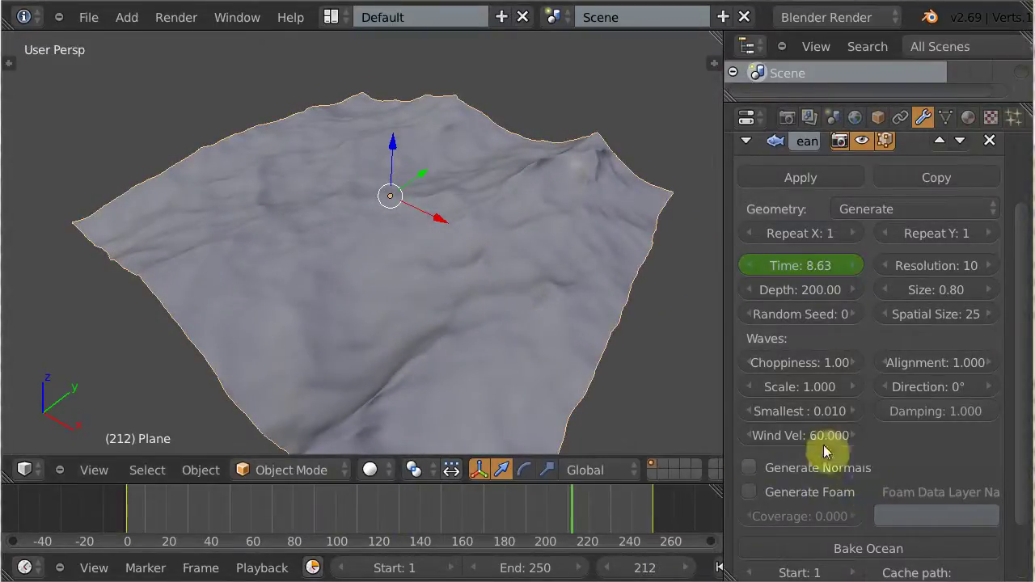
Set the Ocean modifier's Wind Velocity back to 5 and preview the animation.
{"action": "left_click", "coordinate": [826, 435]}
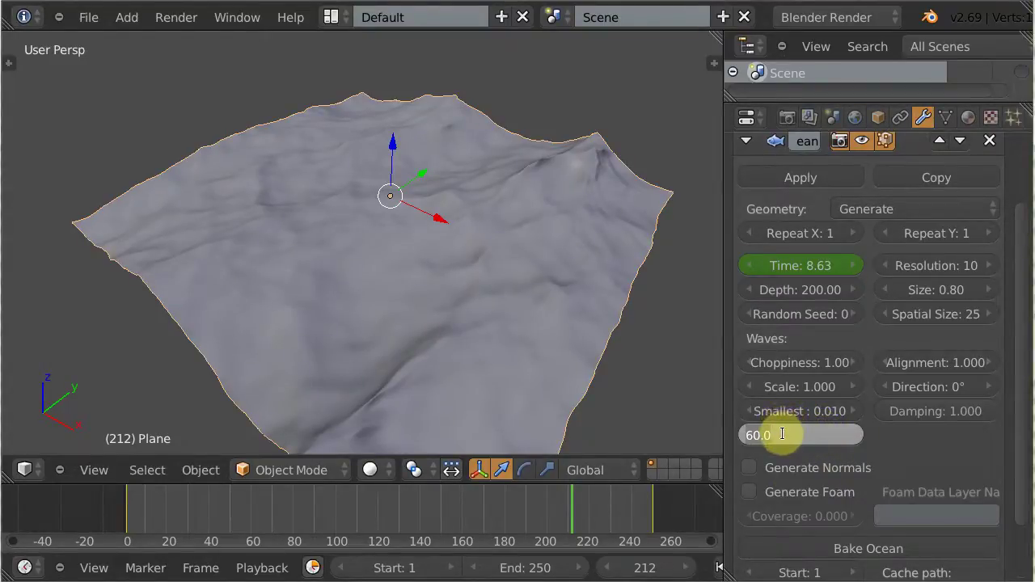
{"action": "key", "text": "Return"}
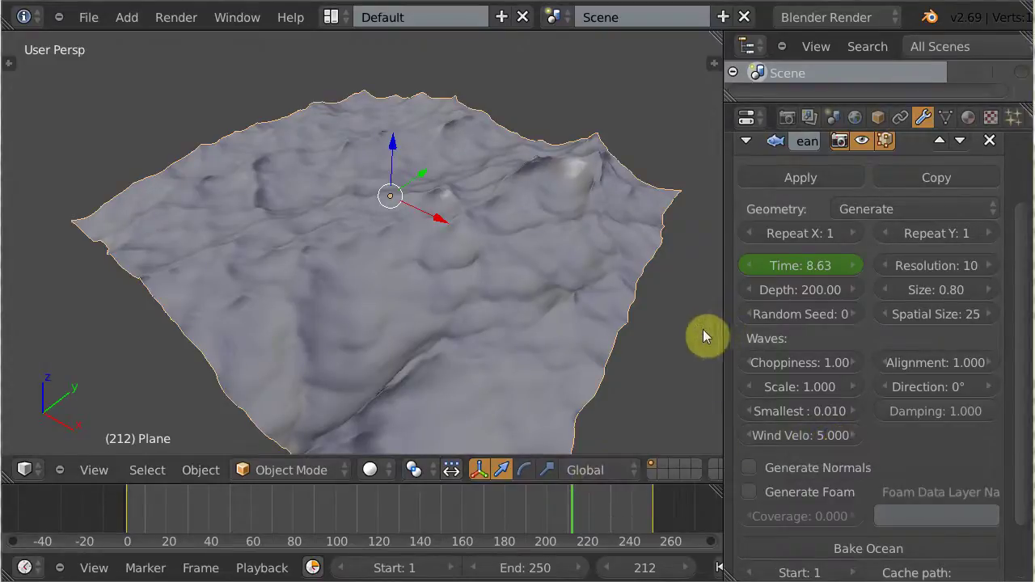
{"action": "key", "text": "alt+a"}
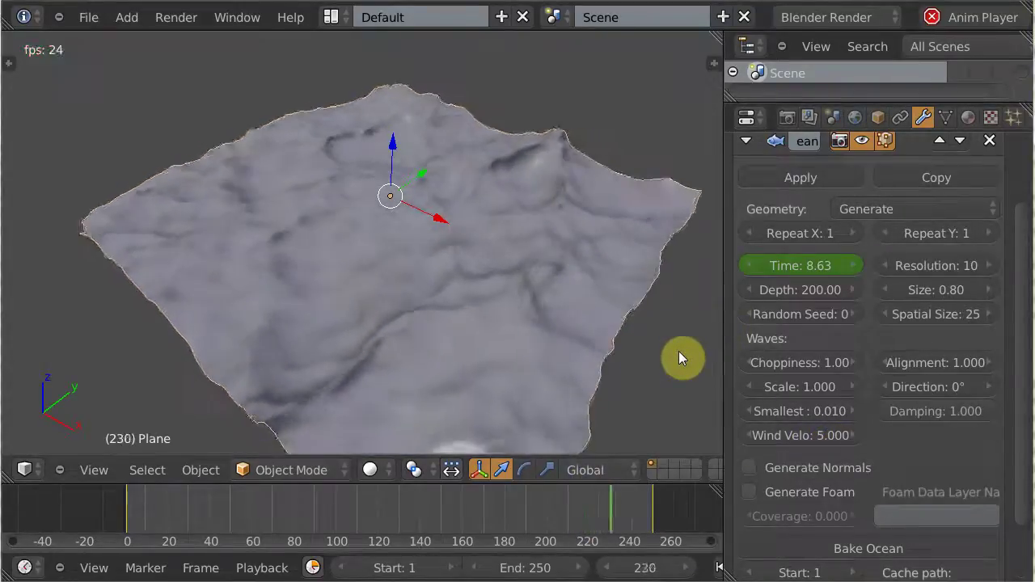
{"action": "key", "text": "alt+a"}
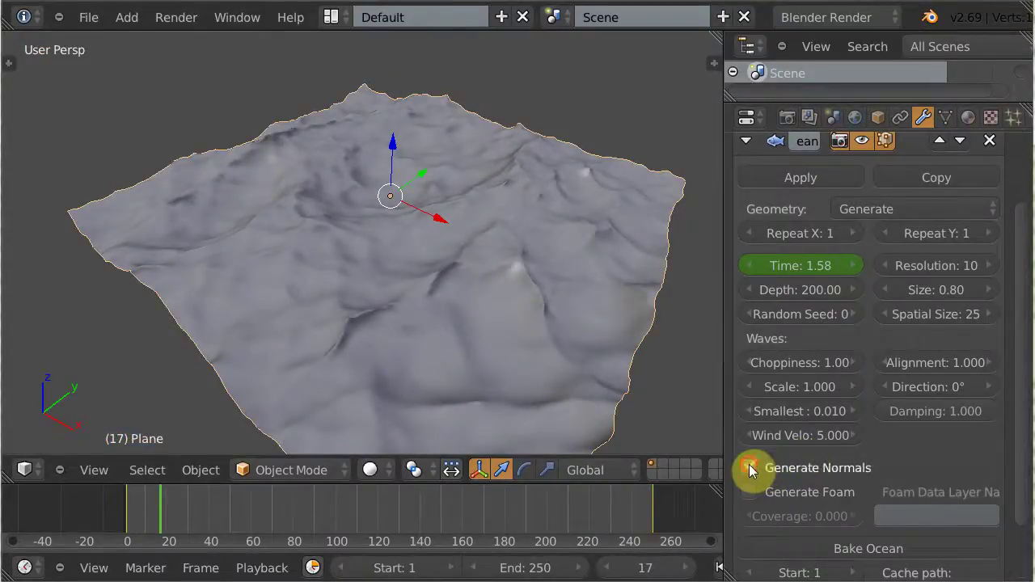
Enable Generate Normals and Generate Foam on the Ocean modifier.
{"action": "left_click", "coordinate": [784, 466]}
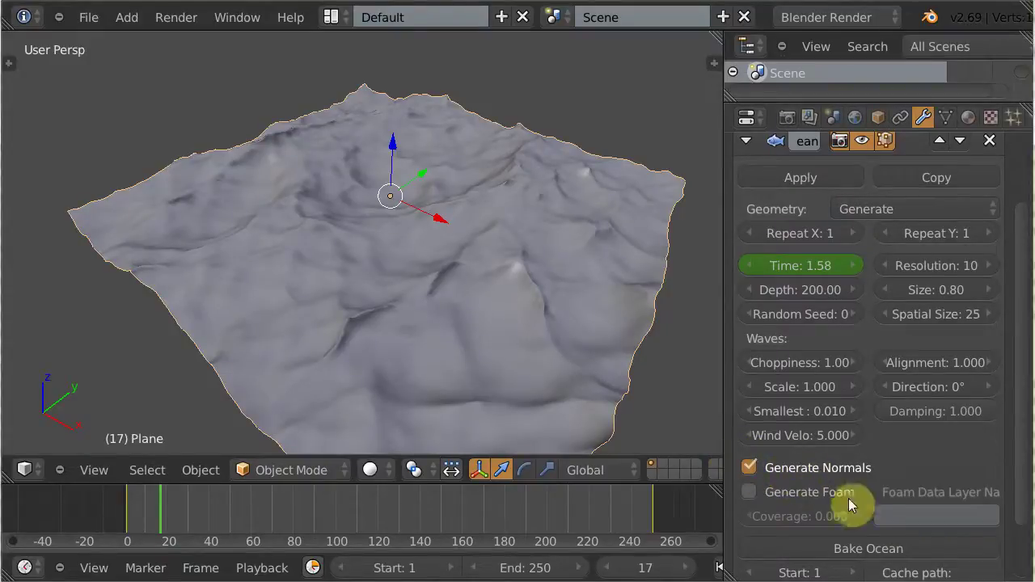
{"action": "left_click_drag", "start_coordinate": [1025, 511], "coordinate": [1021, 561]}
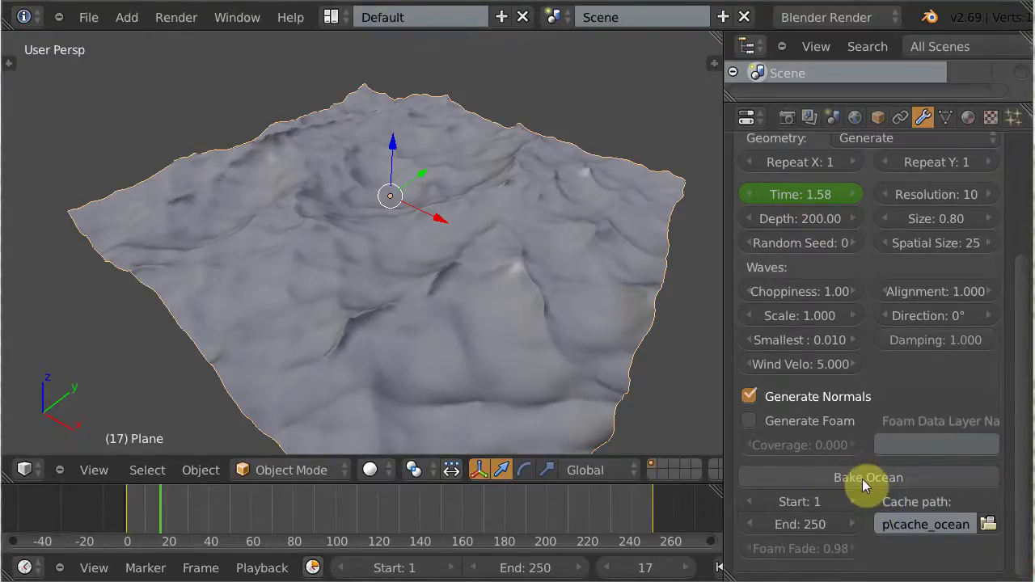
{"action": "left_click", "coordinate": [839, 475]}
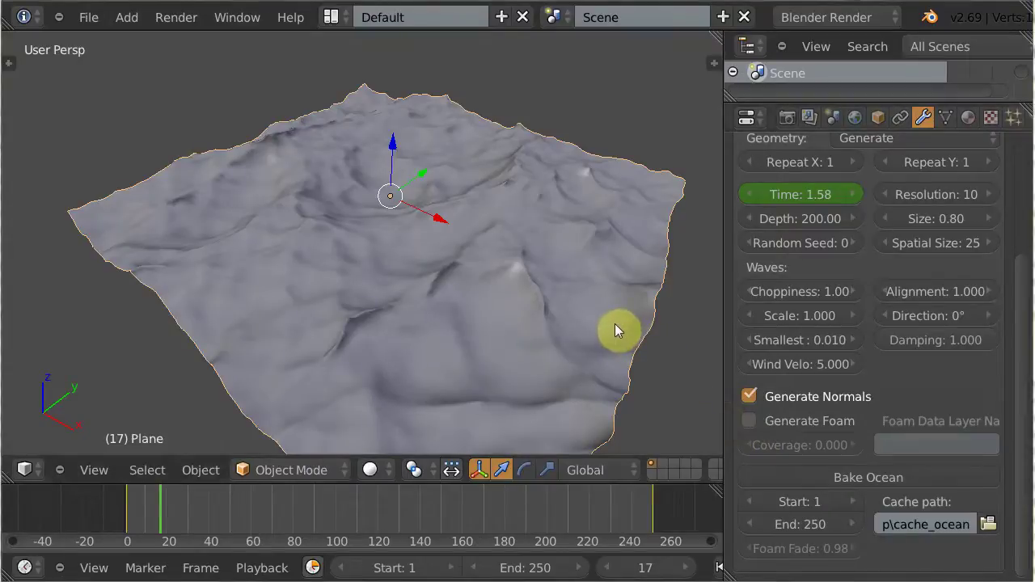
{"action": "left_click", "coordinate": [751, 421]}
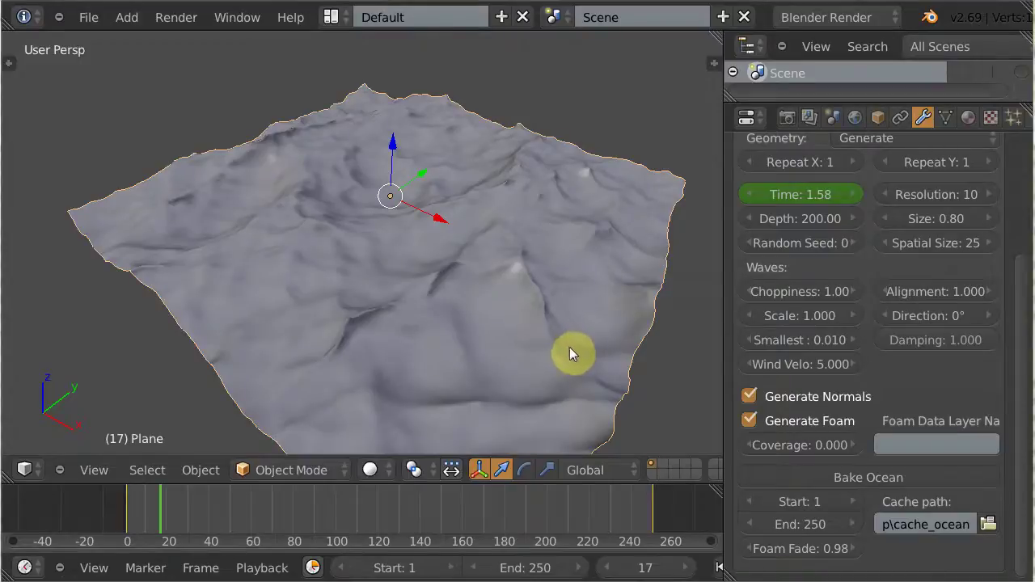
Set the Ocean modifier's foam Coverage to 0.3 while previewing the animation in the viewport.
{"action": "key", "text": "alt+a"}
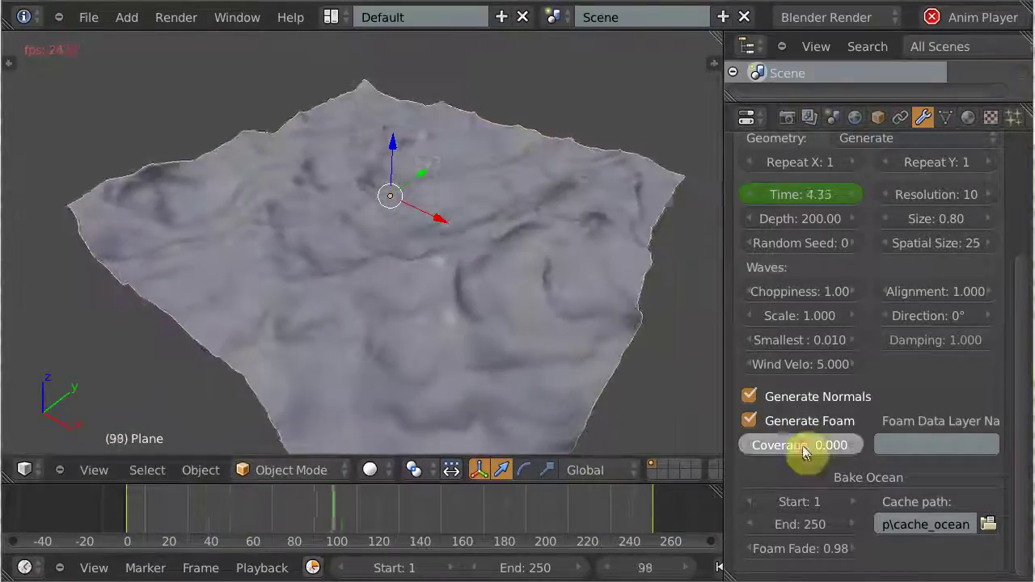
{"action": "left_click", "coordinate": [805, 445]}
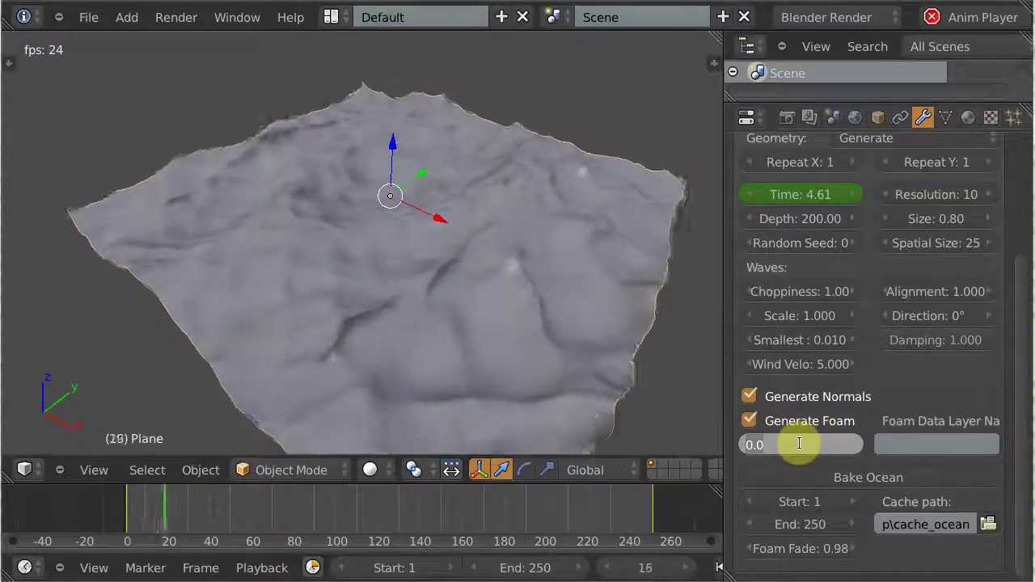
{"action": "key", "text": "BackSpace"}
{"action": "type", "text": ".3"}
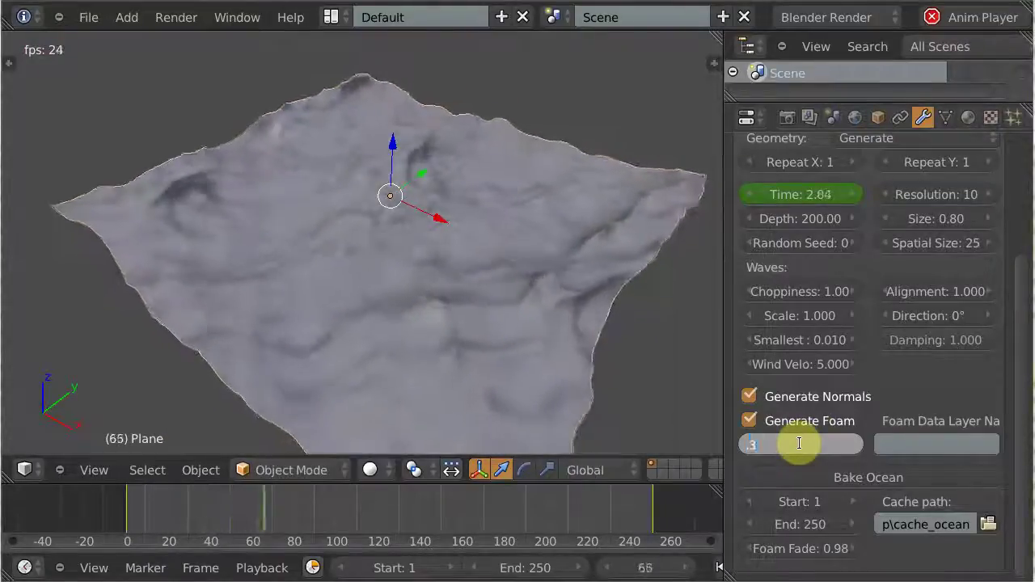
{"action": "key", "text": "Return"}
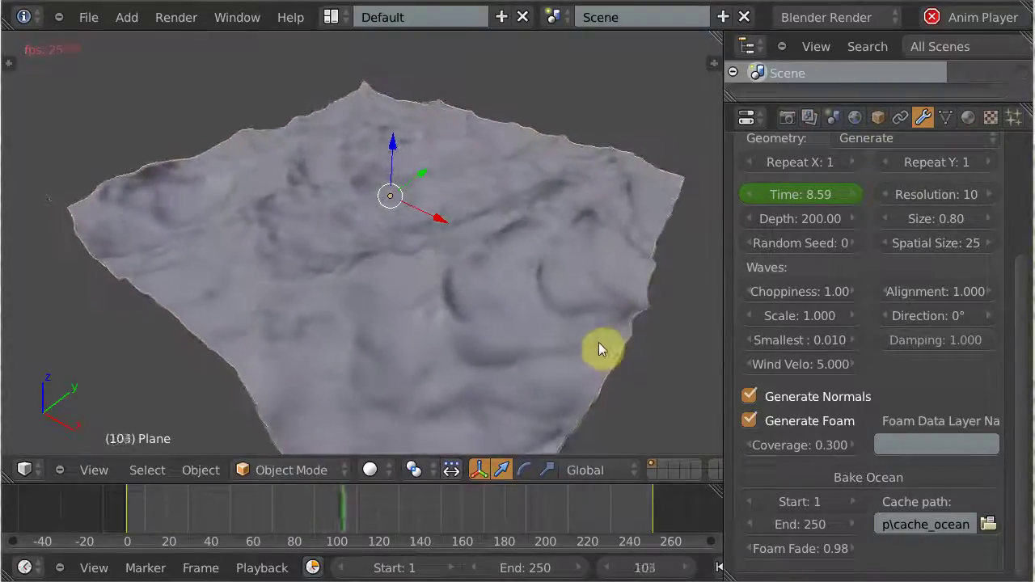
{"action": "key", "text": "alt+a"}
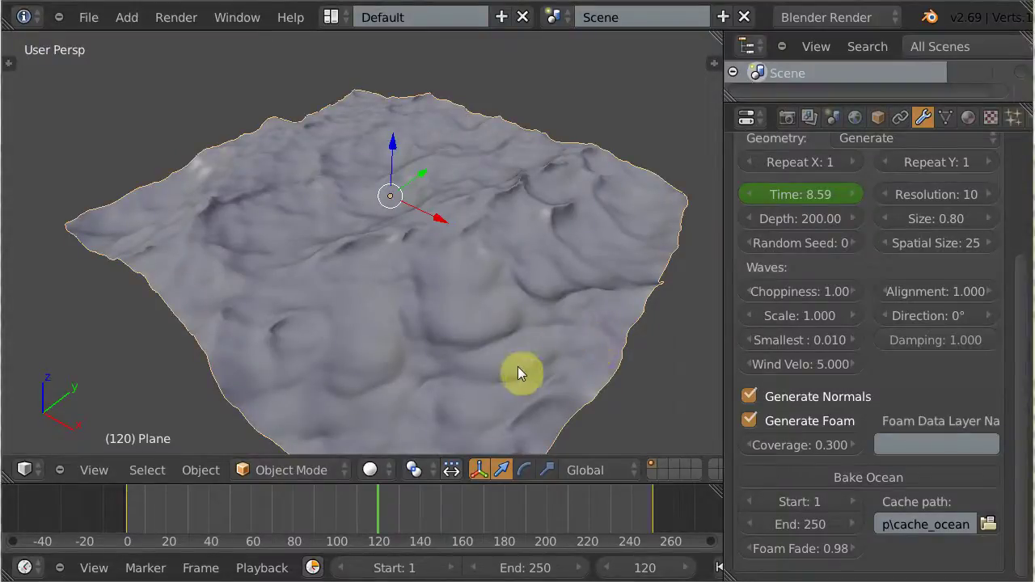
Return to the first frame and play the animation with the viewport in Rendered shading.
{"action": "key", "text": "shift+Left"}
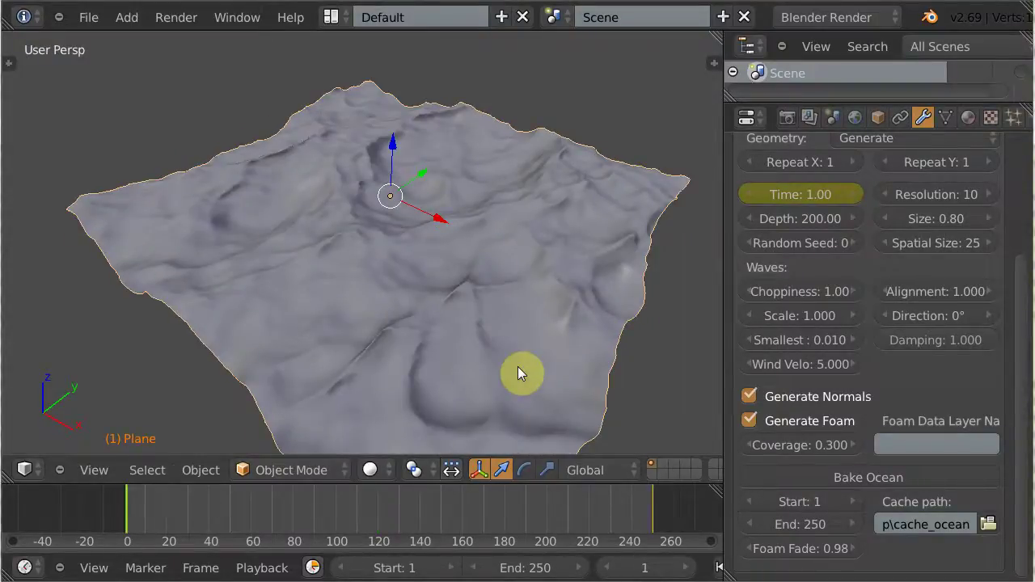
{"action": "key", "text": "shift+z"}
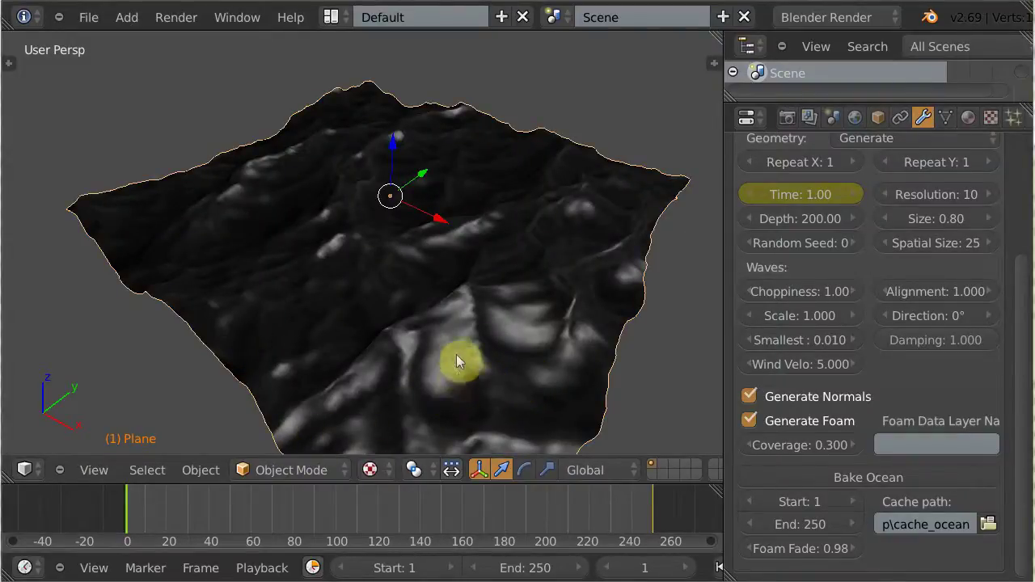
{"action": "key", "text": "alt+a"}
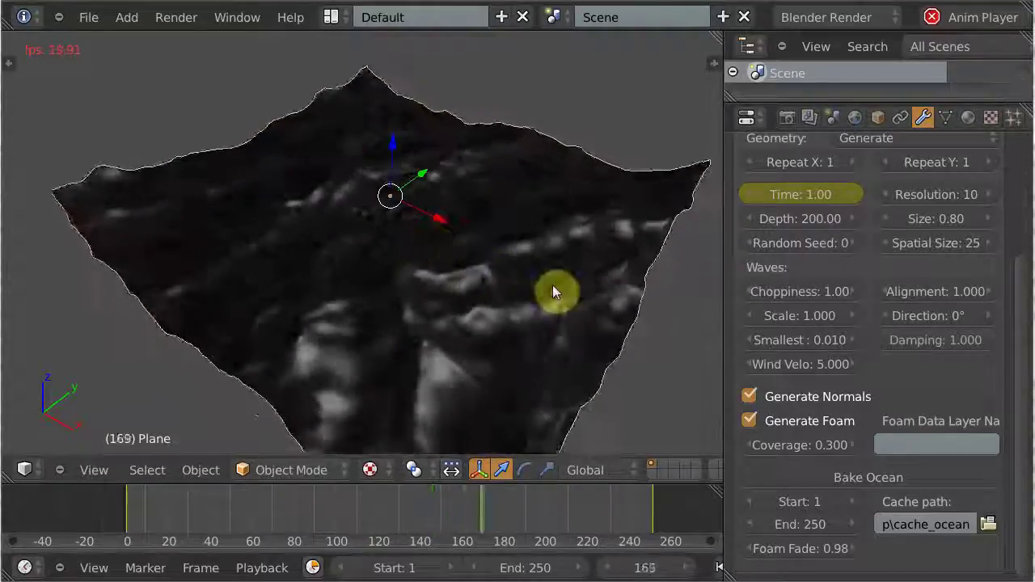
Try a foam Coverage of 0 on the Ocean modifier while the rendered preview plays.
{"action": "left_click", "coordinate": [828, 444]}
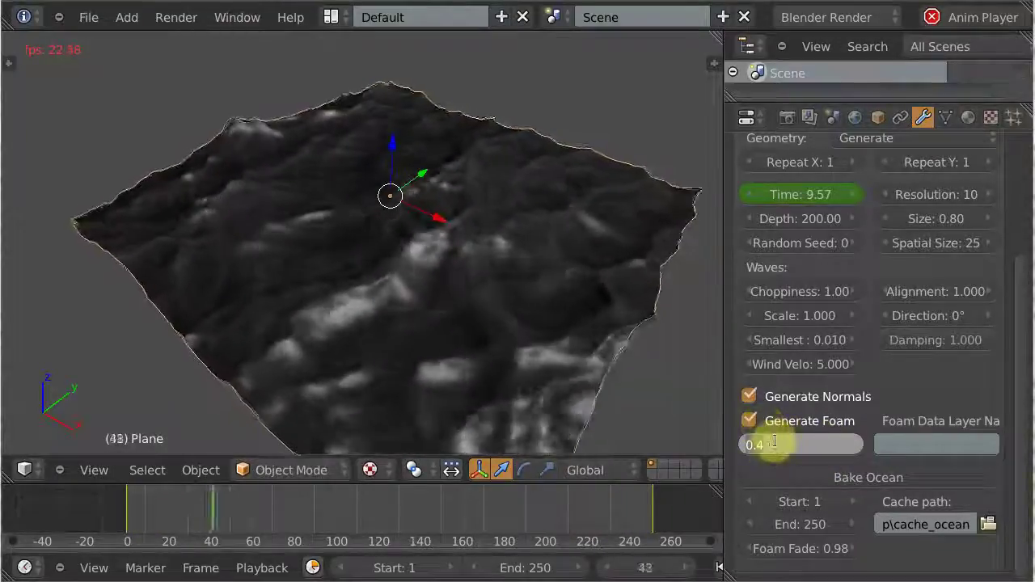
{"action": "key", "text": "BackSpace"}
{"action": "key", "text": "BackSpace"}
{"action": "key", "text": "Return"}
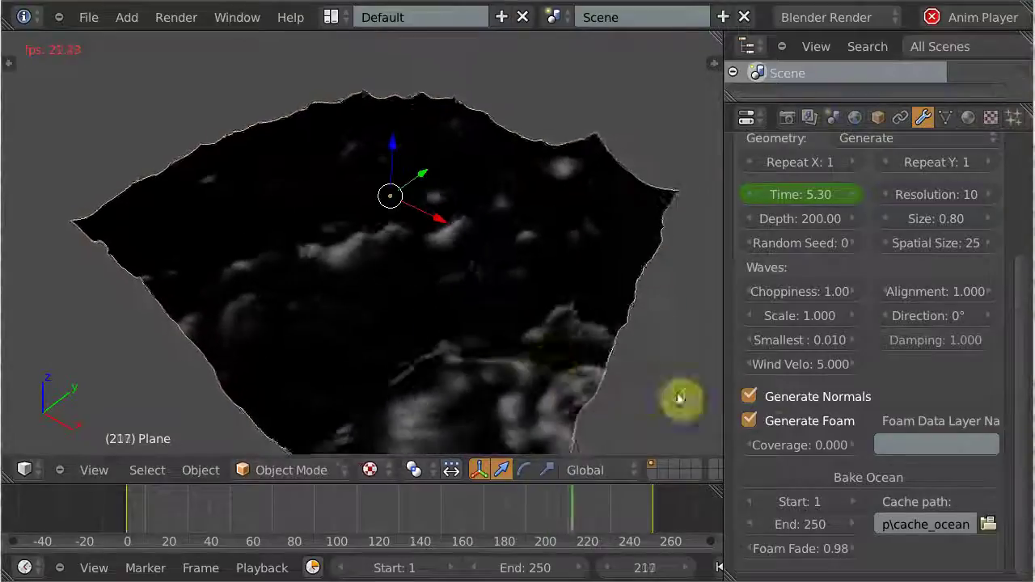
Set the foam Coverage to 0.3, and return the viewport to Solid shading with playback stopped.
{"action": "left_click", "coordinate": [829, 437]}
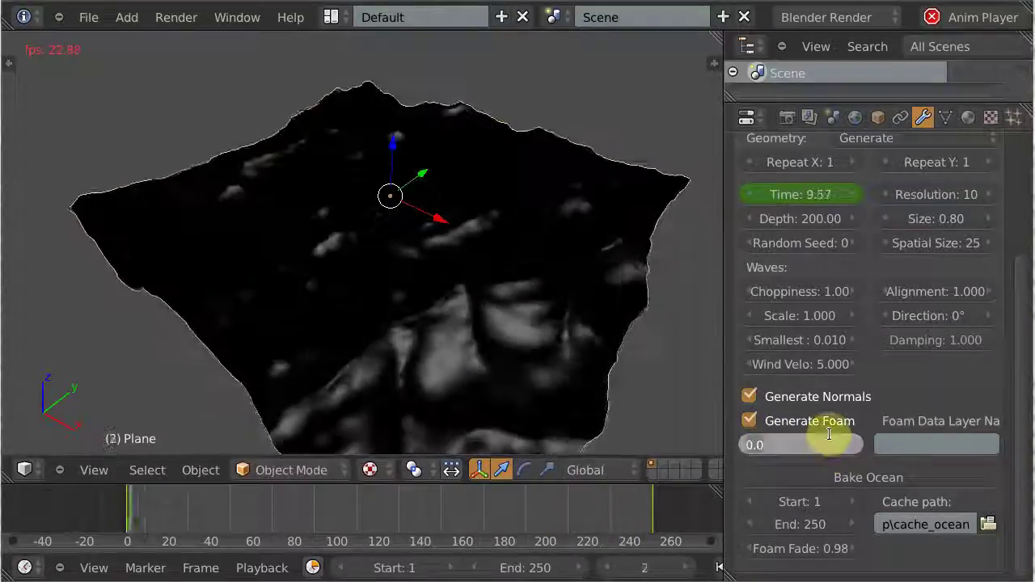
{"action": "type", "text": ".3"}
{"action": "key", "text": "Return"}
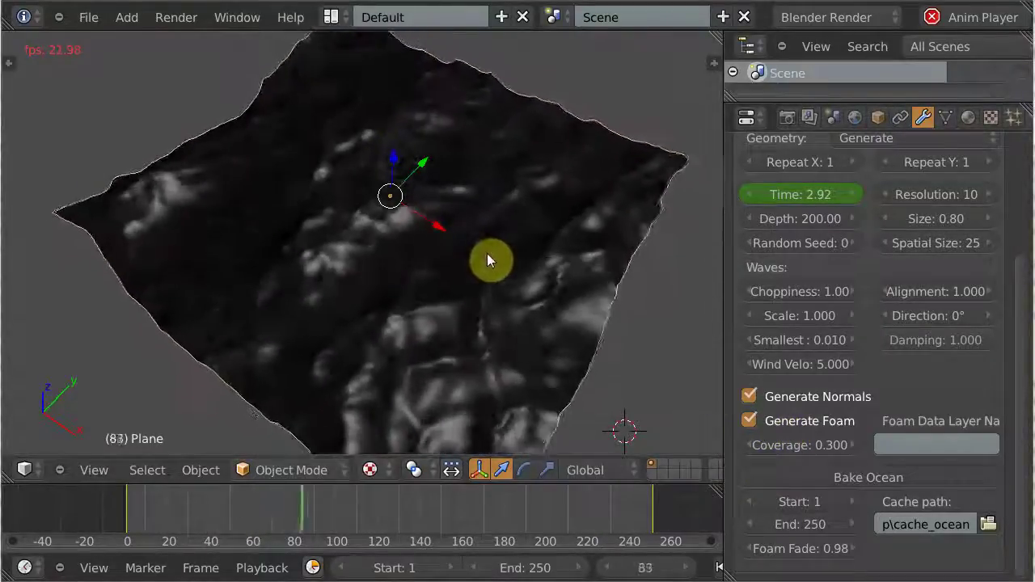
{"action": "key", "text": "alt+z"}
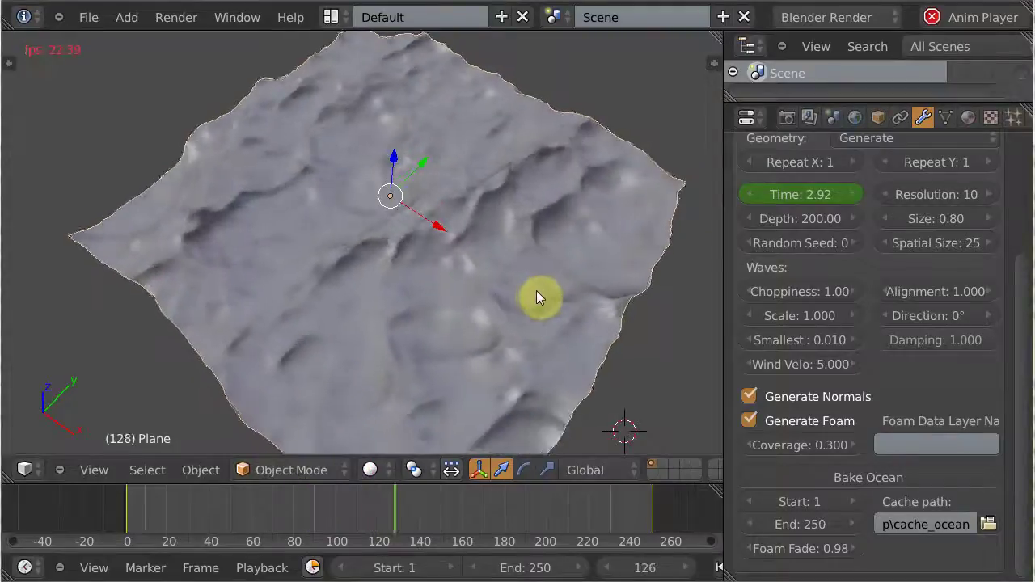
{"action": "key", "text": "alt+a"}
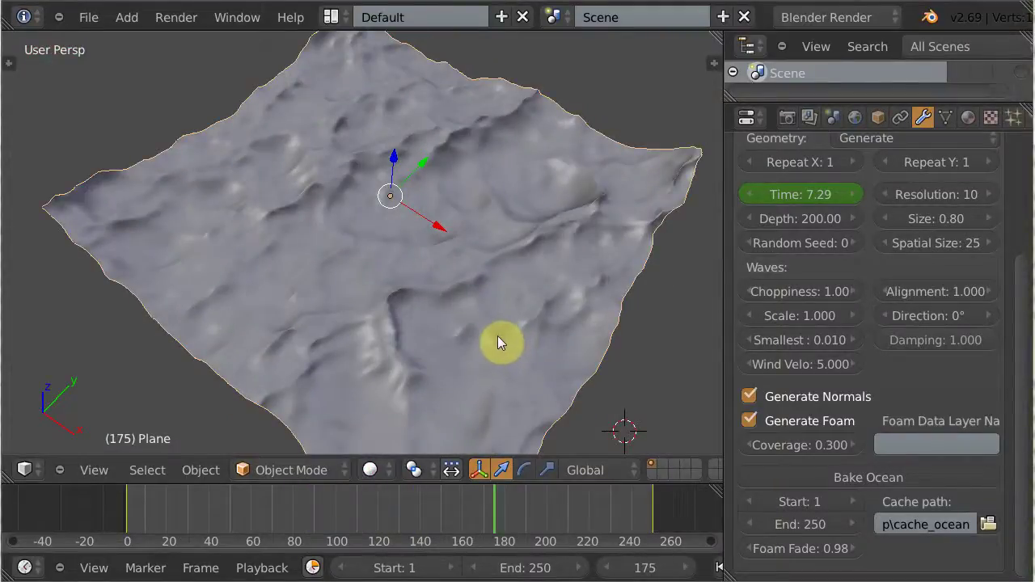
In the camera view, scale up the ocean plane until it spans the frame's full width, and render the current frame.
{"action": "key", "text": "KP_0"}
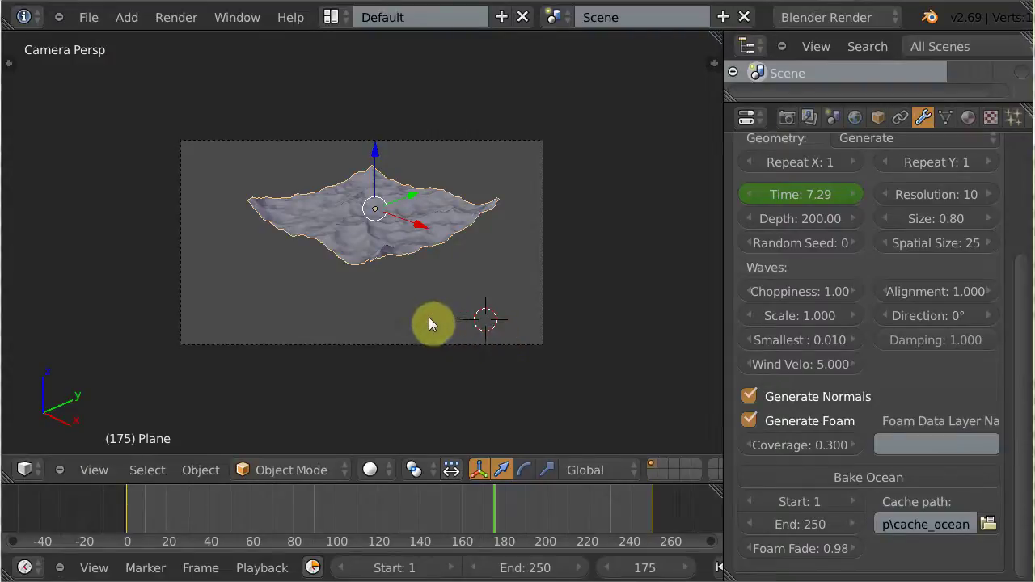
{"action": "key", "text": "s"}
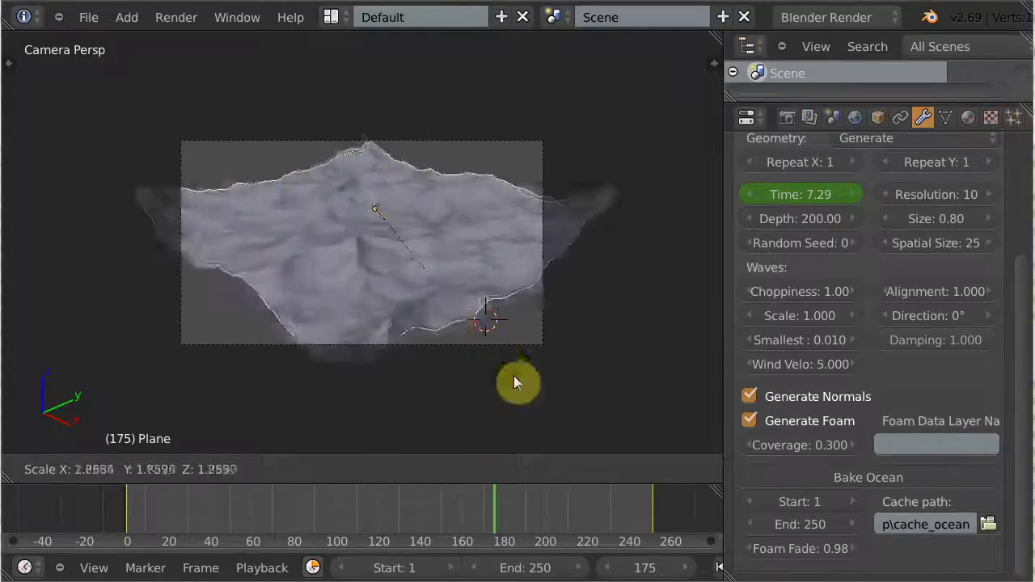
{"action": "left_click", "coordinate": [572, 417]}
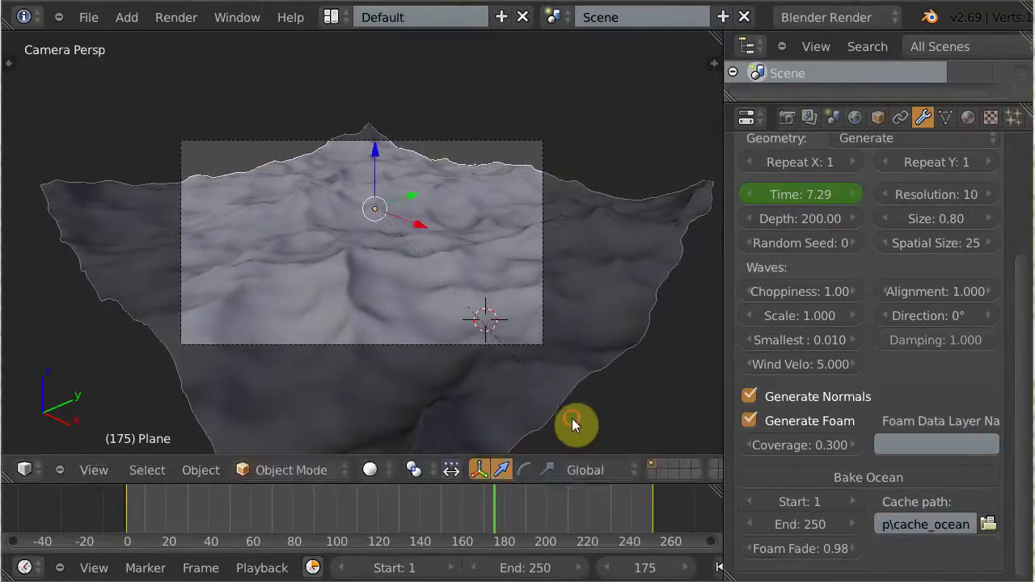
{"action": "left_click_drag", "start_coordinate": [377, 185], "coordinate": [372, 159]}
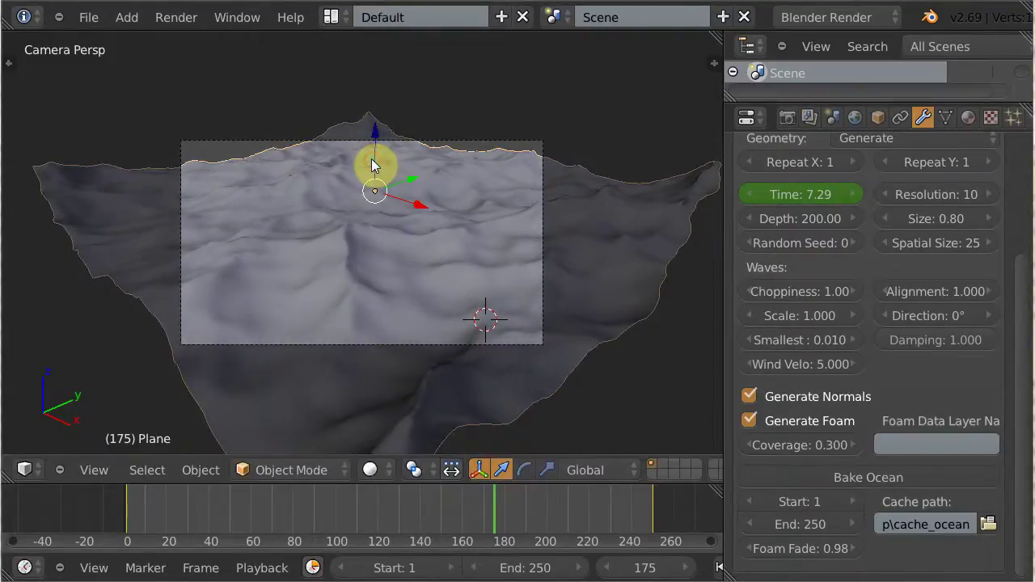
{"action": "key", "text": "F12"}
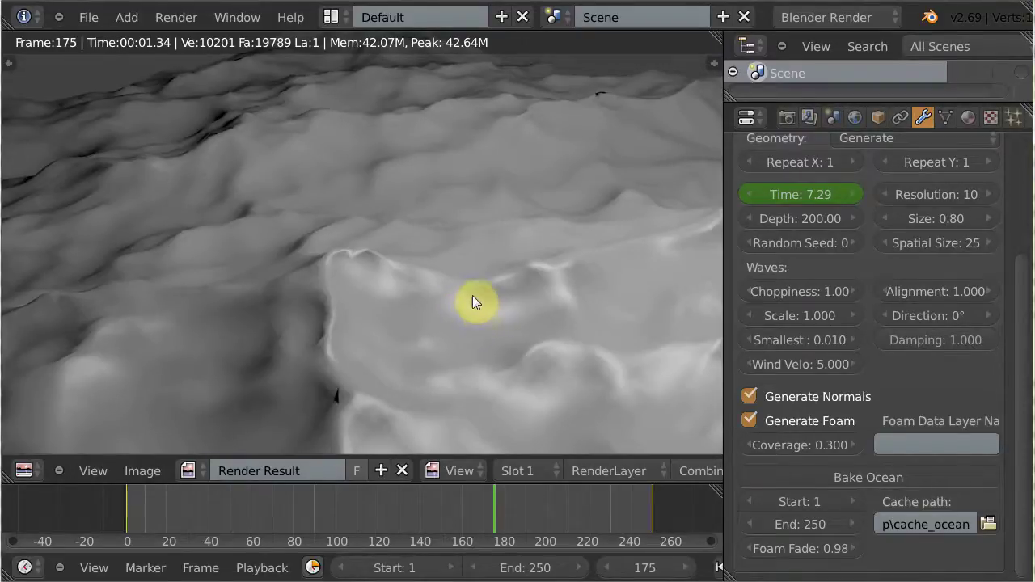
{"action": "key", "text": "Escape"}
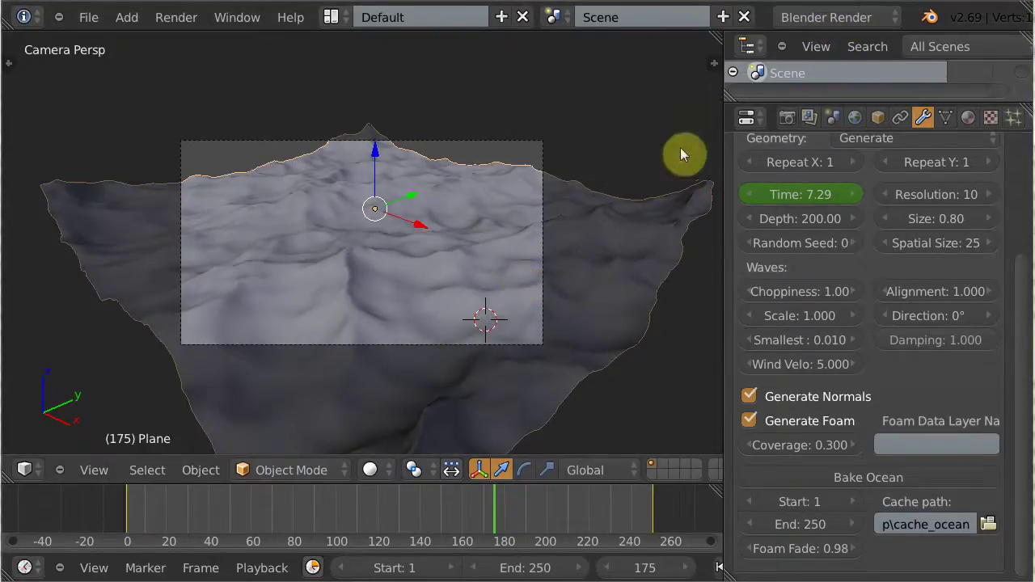
Switch the render engine to Cycles Render and play the ocean animation in a perspective view.
{"action": "left_click", "coordinate": [894, 19]}
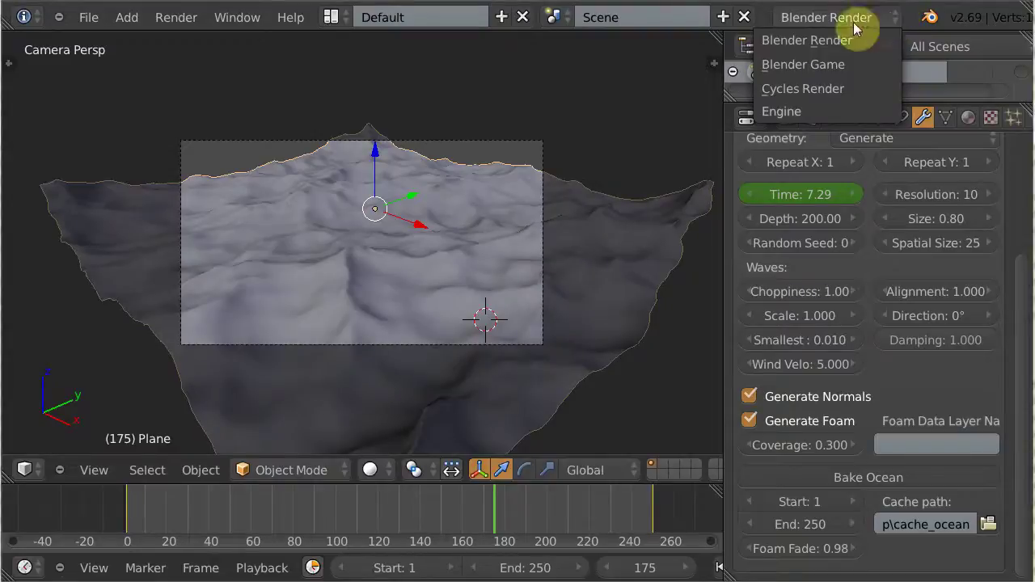
{"action": "left_click", "coordinate": [809, 89]}
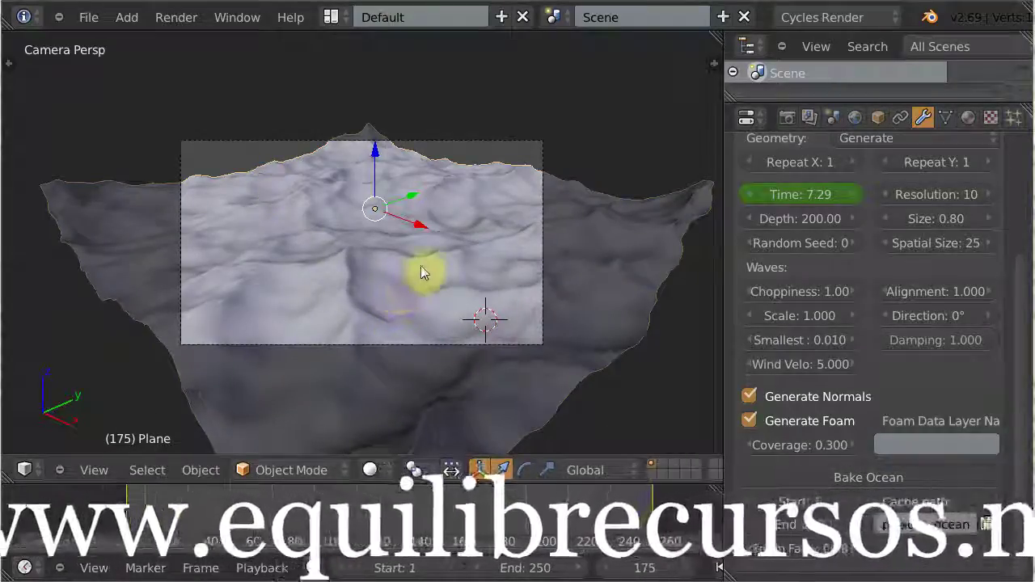
{"action": "middle_click_drag", "start_coordinate": [422, 265], "coordinate": [444, 286]}
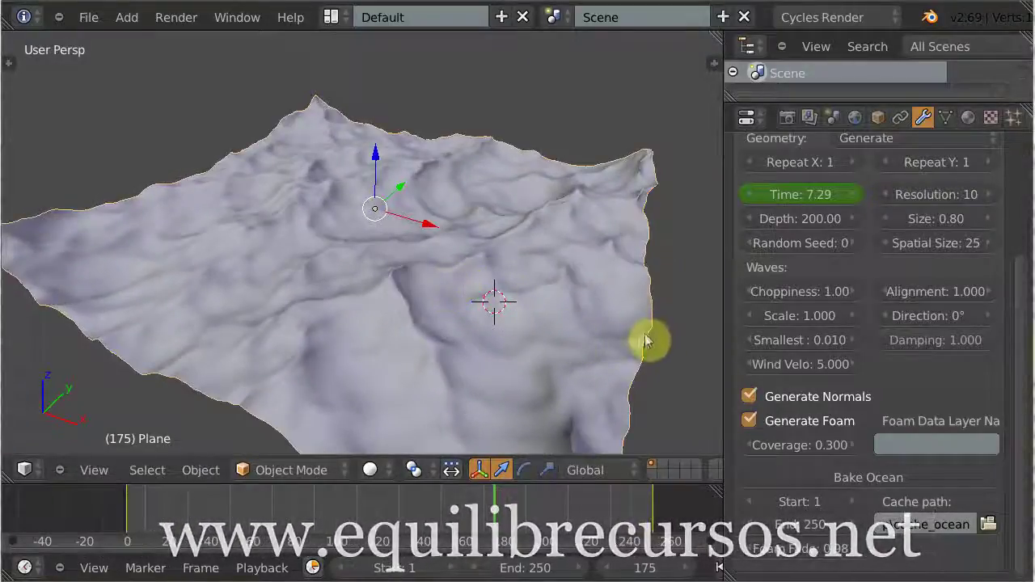
{"action": "key", "text": "alt+a"}
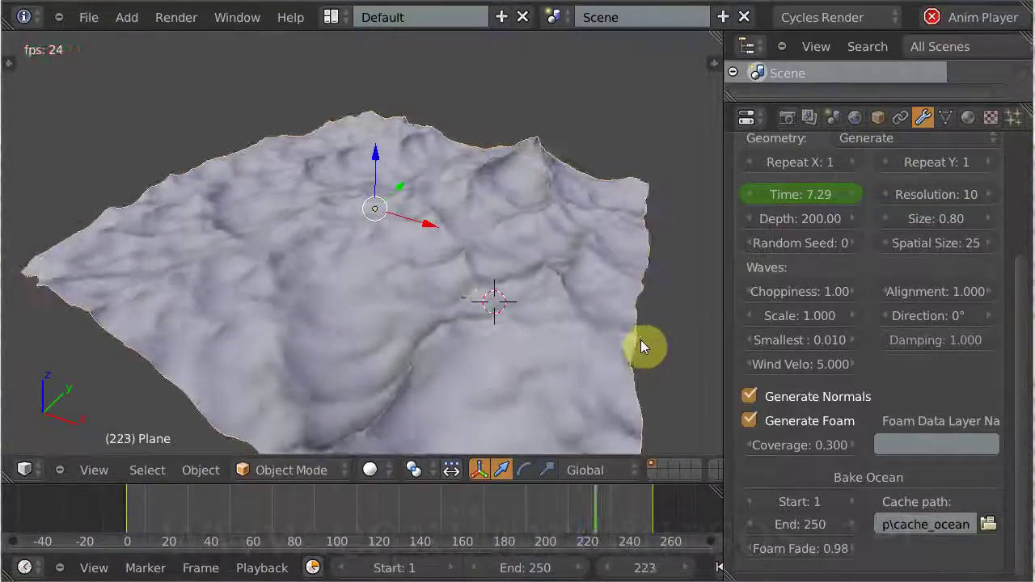